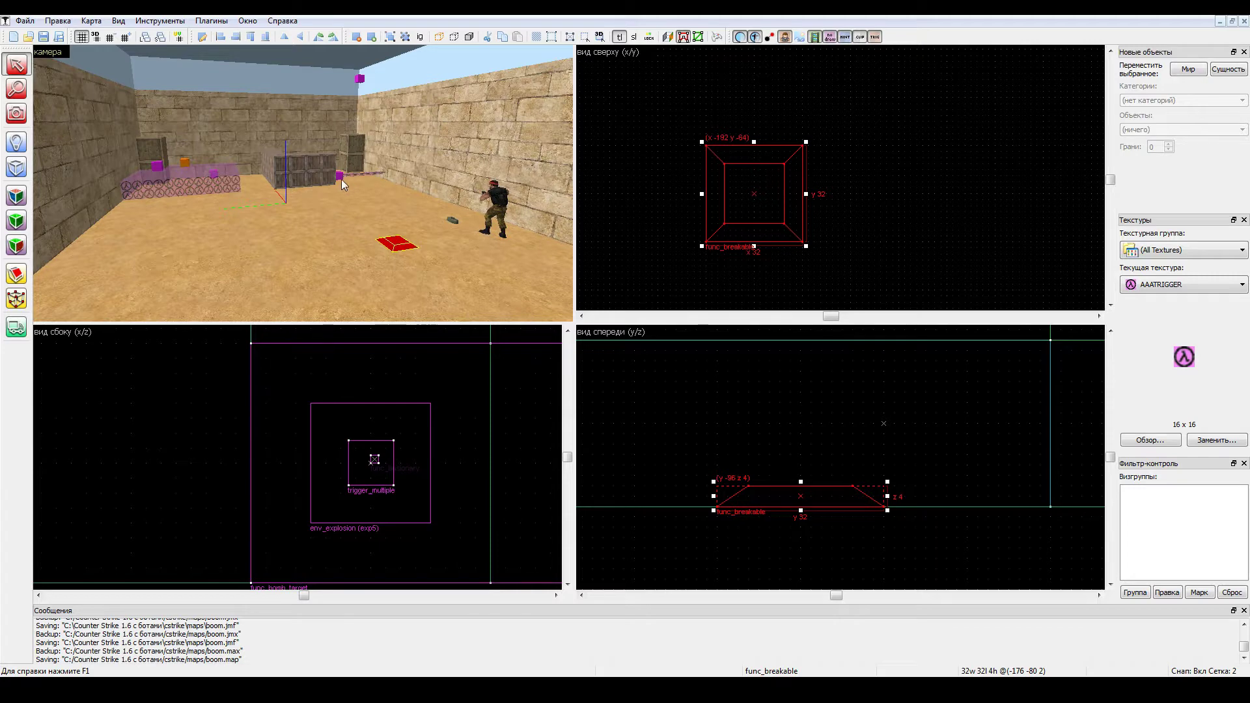
Examine the bomb target zone, the explosion entity, the breakable door and the crates by selecting each in the 3D view.
left_click(185, 181)
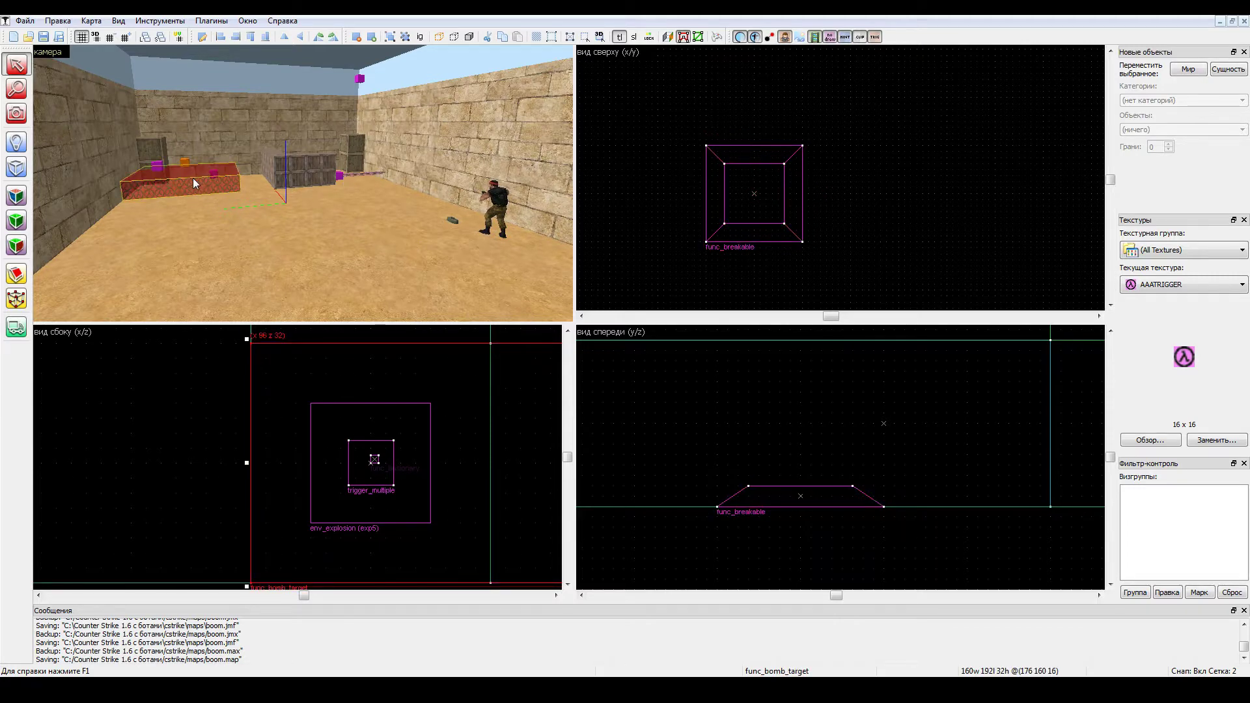
left_click(157, 167)
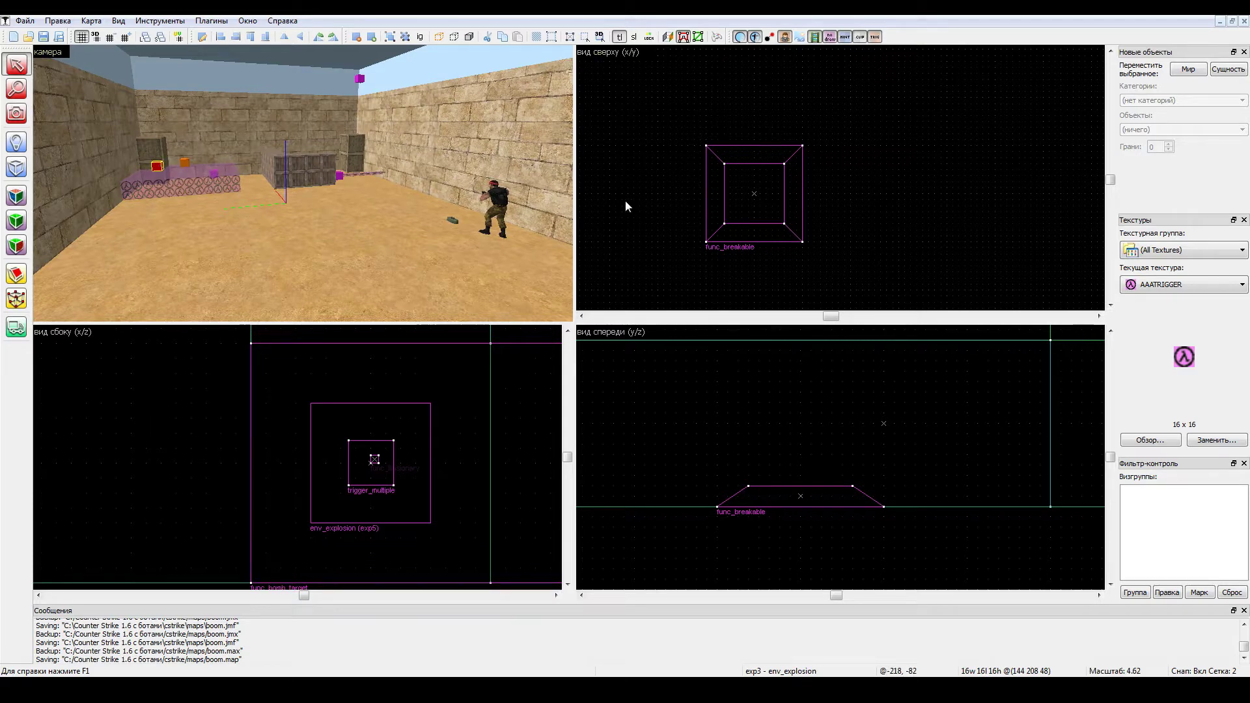
left_click(210, 185)
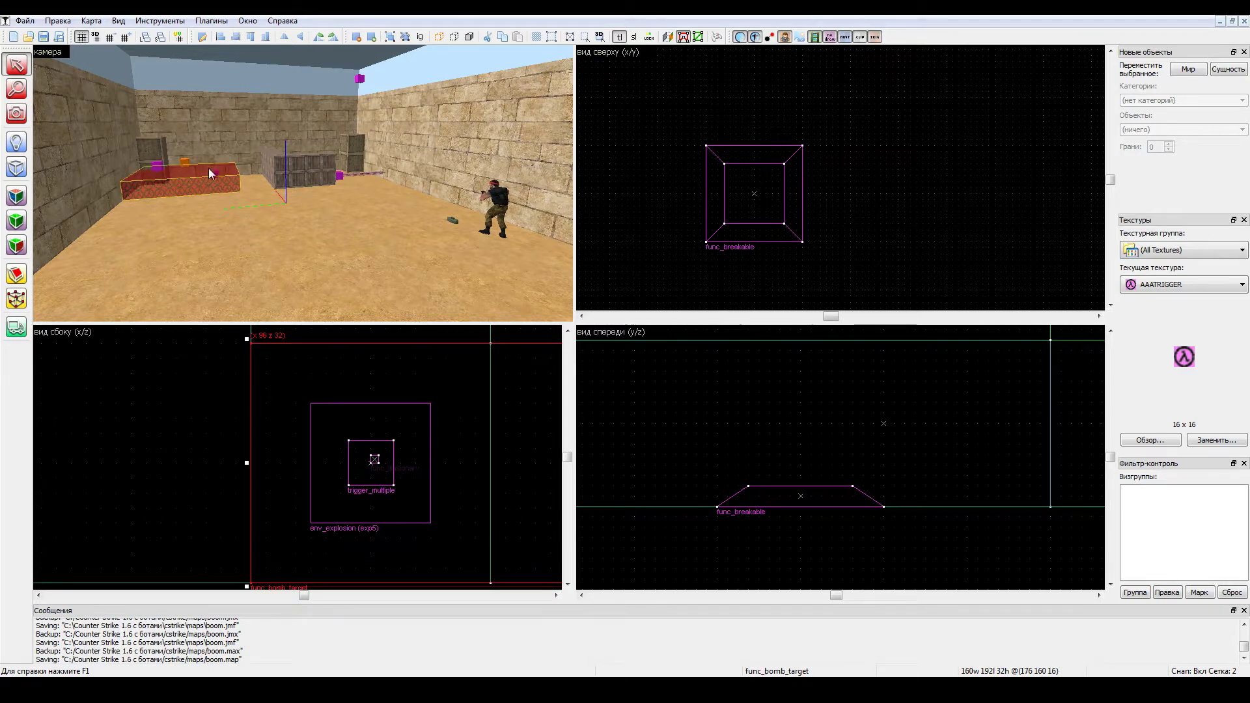
left_click(159, 164)
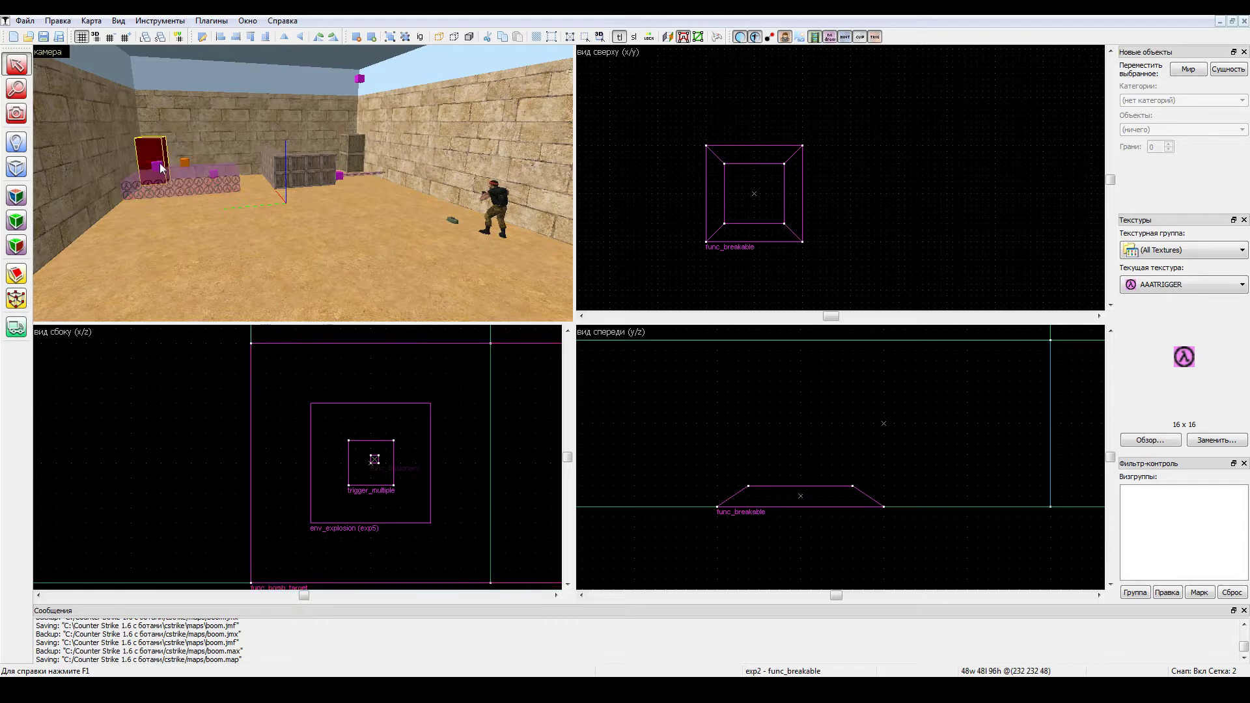
left_click(193, 177)
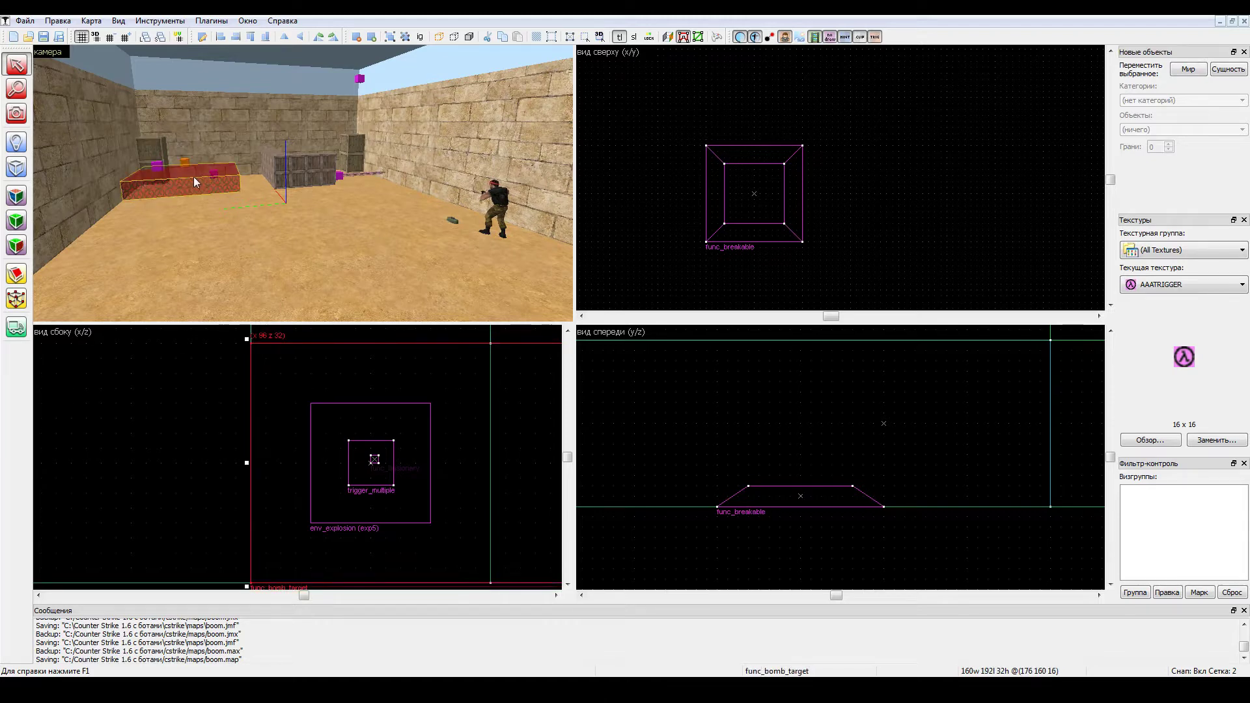
left_click(624, 179)
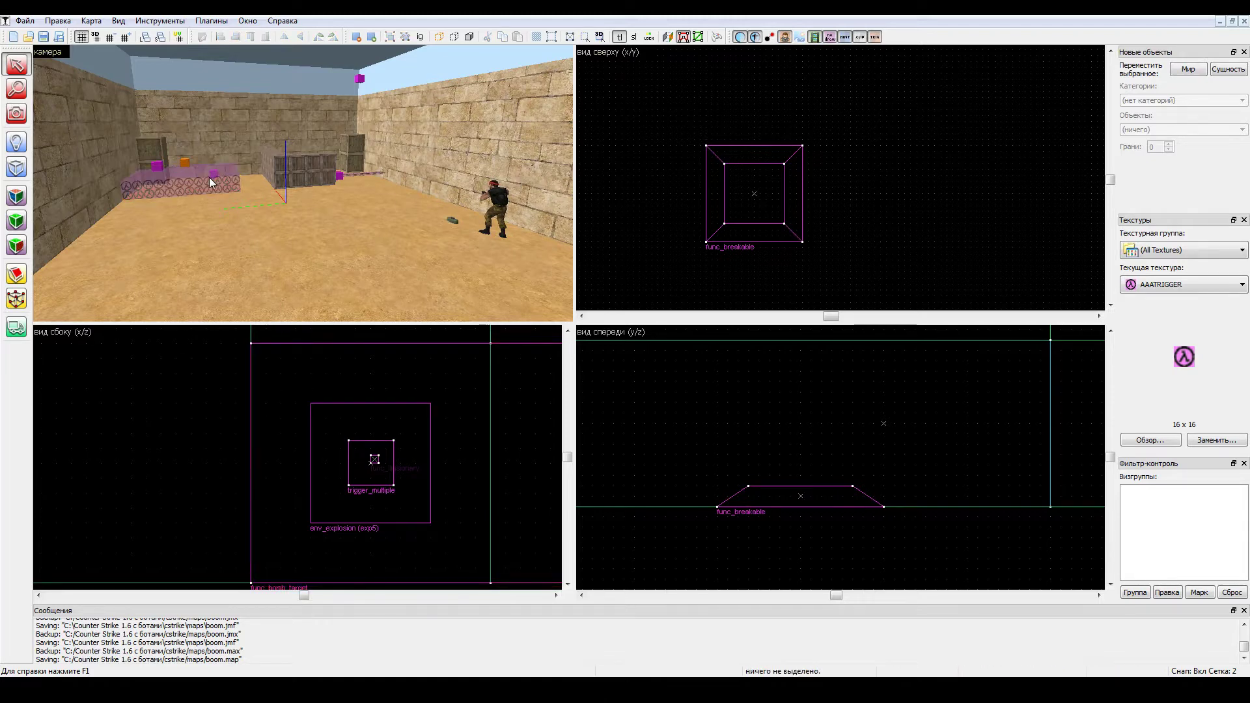
left_click(322, 167)
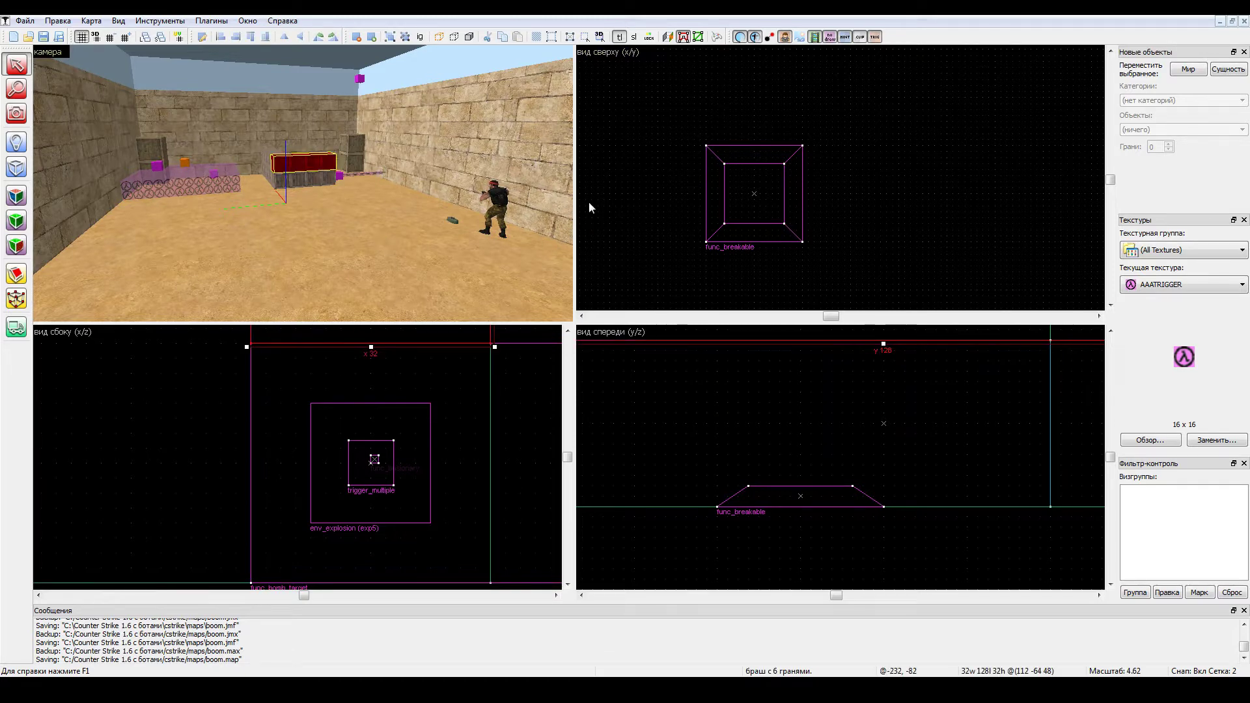
left_click(650, 211)
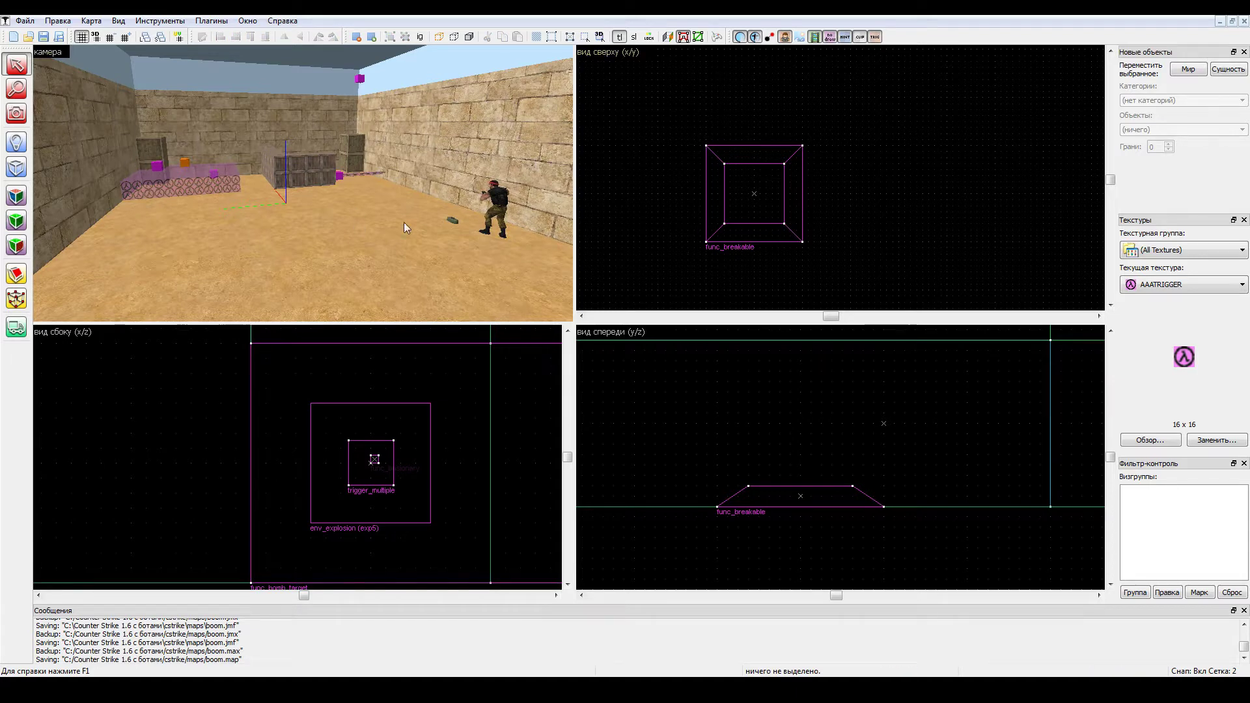
Create a 32 x 32 x 32 block textured with AAATRIGGER beside the func_breakable mine in the top view.
left_click(16, 168)
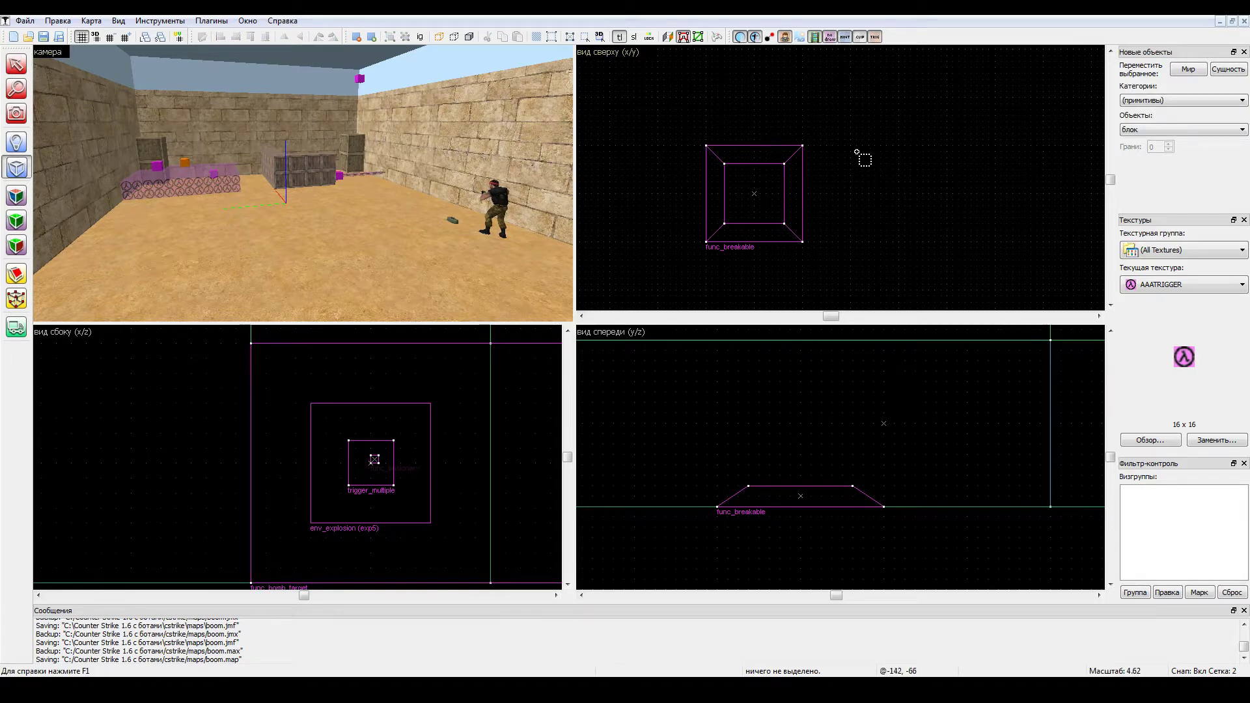
left_click_drag(853, 145, 946, 243)
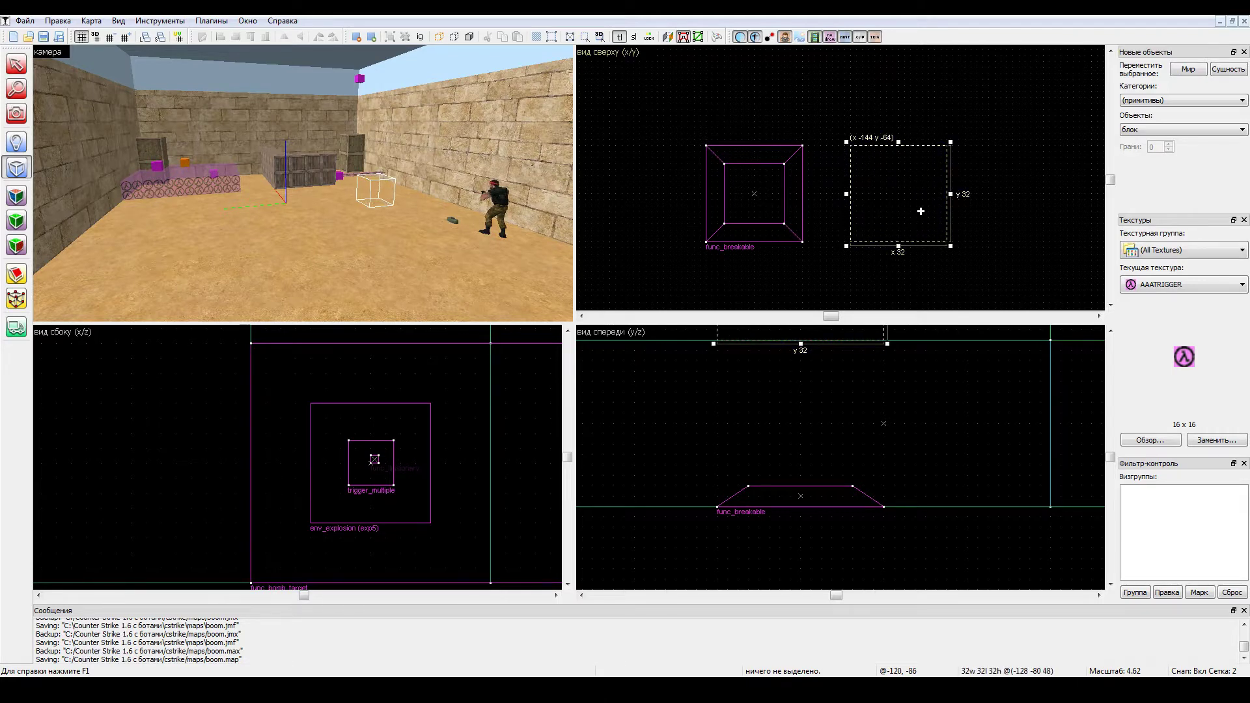
right_click(911, 209)
left_click(938, 218)
left_click(16, 65)
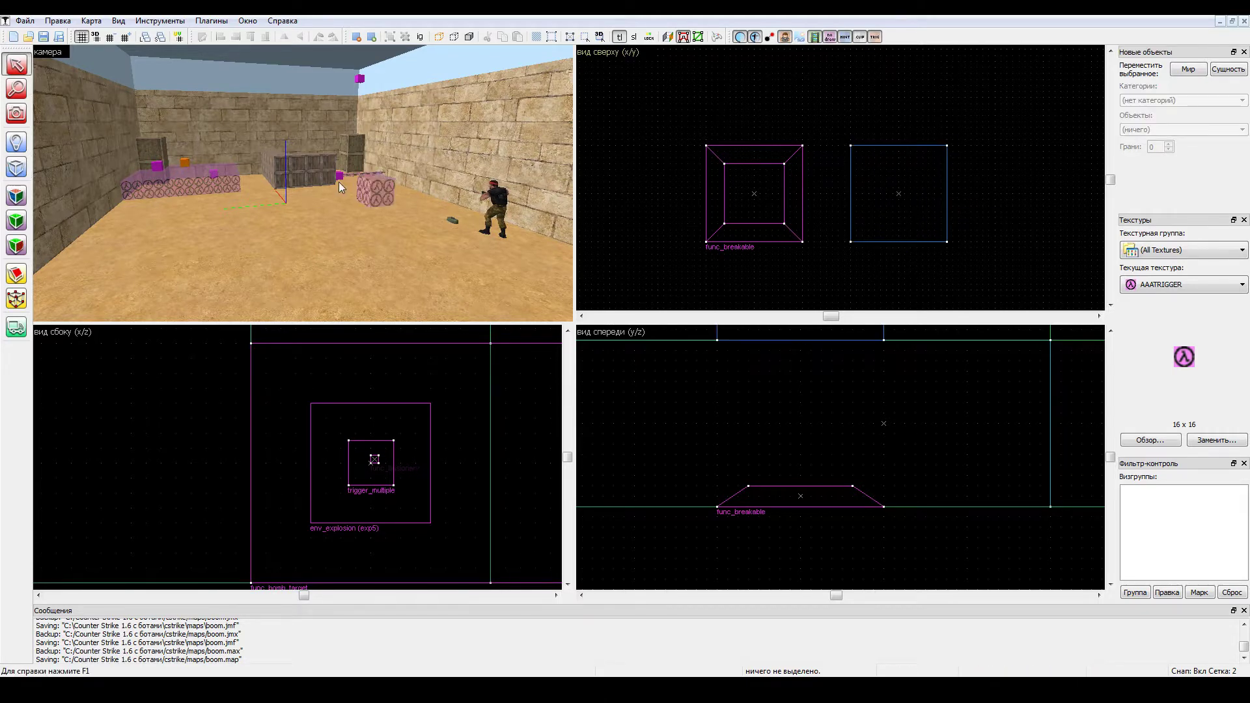
Lower the new block until its base rests on the floor.
left_click(376, 190)
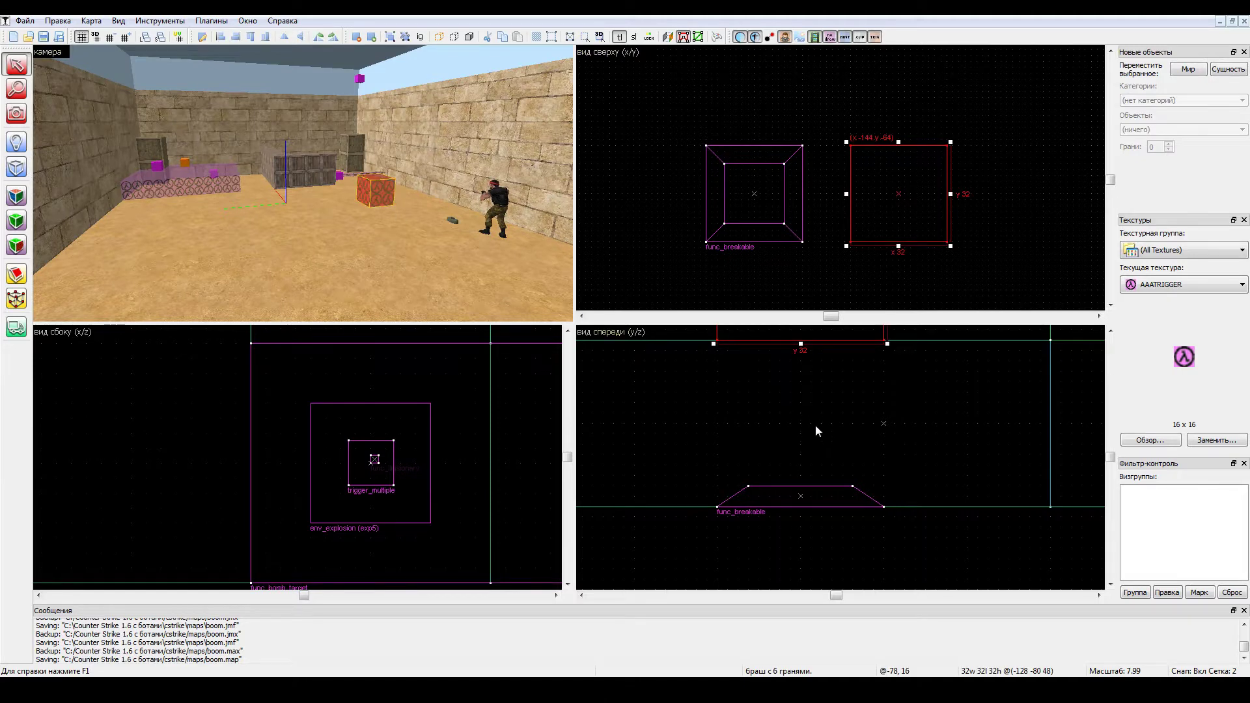
key("Down")
key("Down")
key("Down")
key("Down")
key("Down")
key("Down")
key("Down")
key("Down")
key("Down")
key("Down")
key("Down")
key("Down")
key("Down")
key("Down")
key("Down")
key("Down")
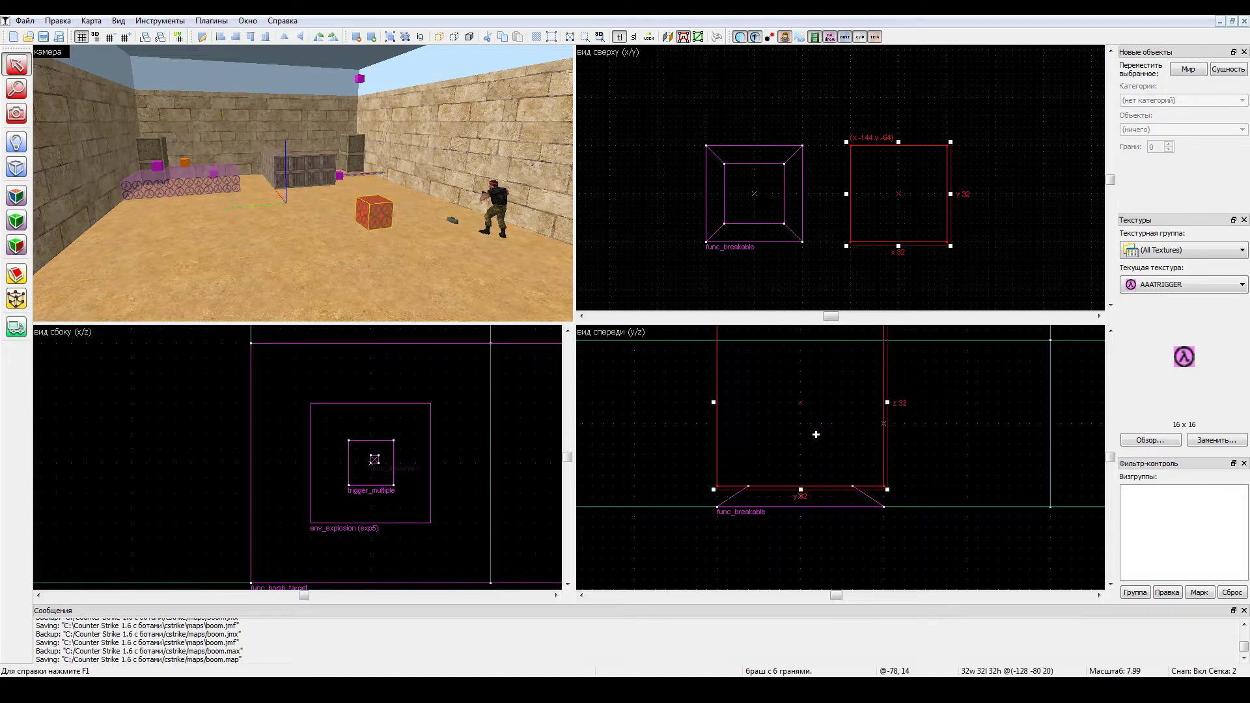
Reduce the block's height to 4 units, keeping its base on the floor.
left_click_drag(804, 328, 786, 469)
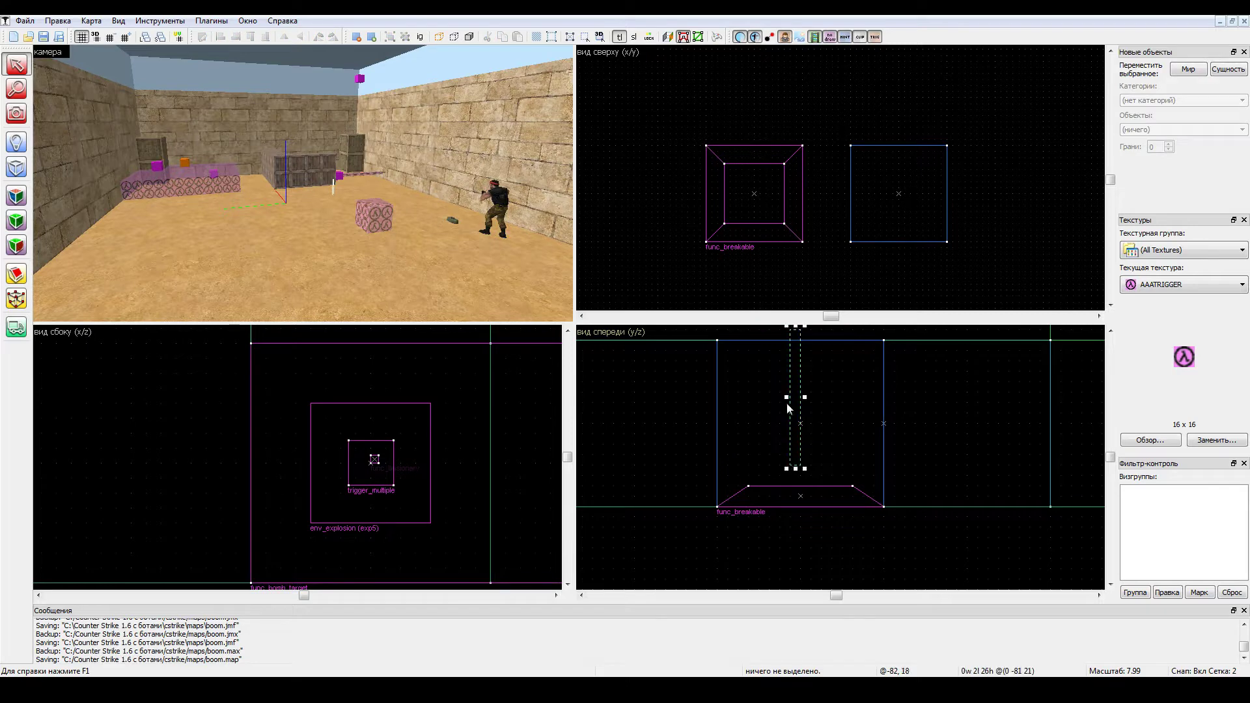
left_click(341, 224)
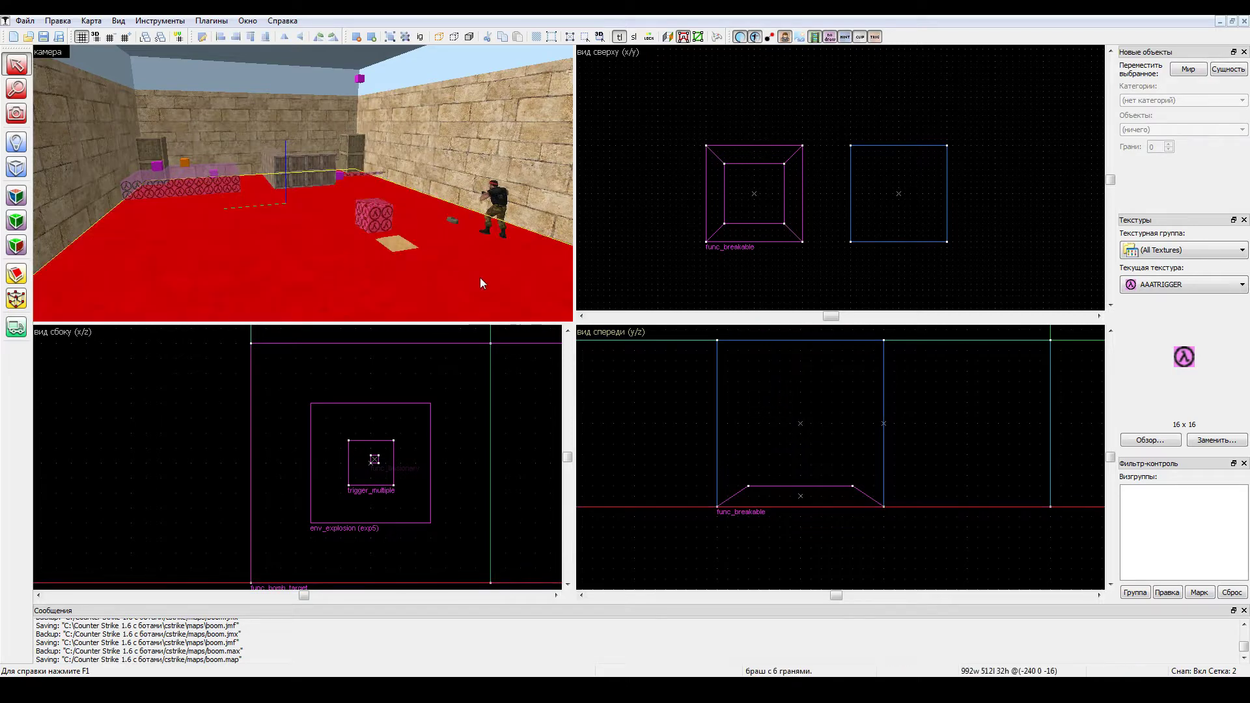
left_click(367, 218)
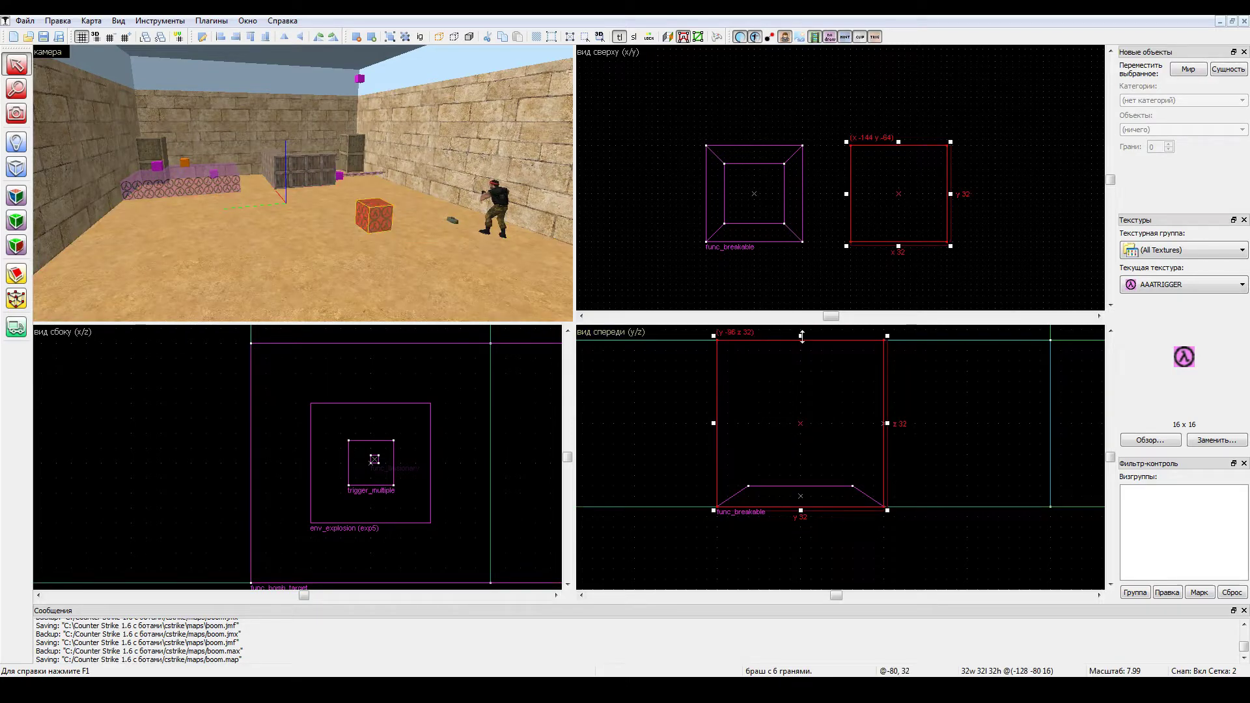
left_click_drag(802, 336, 802, 482)
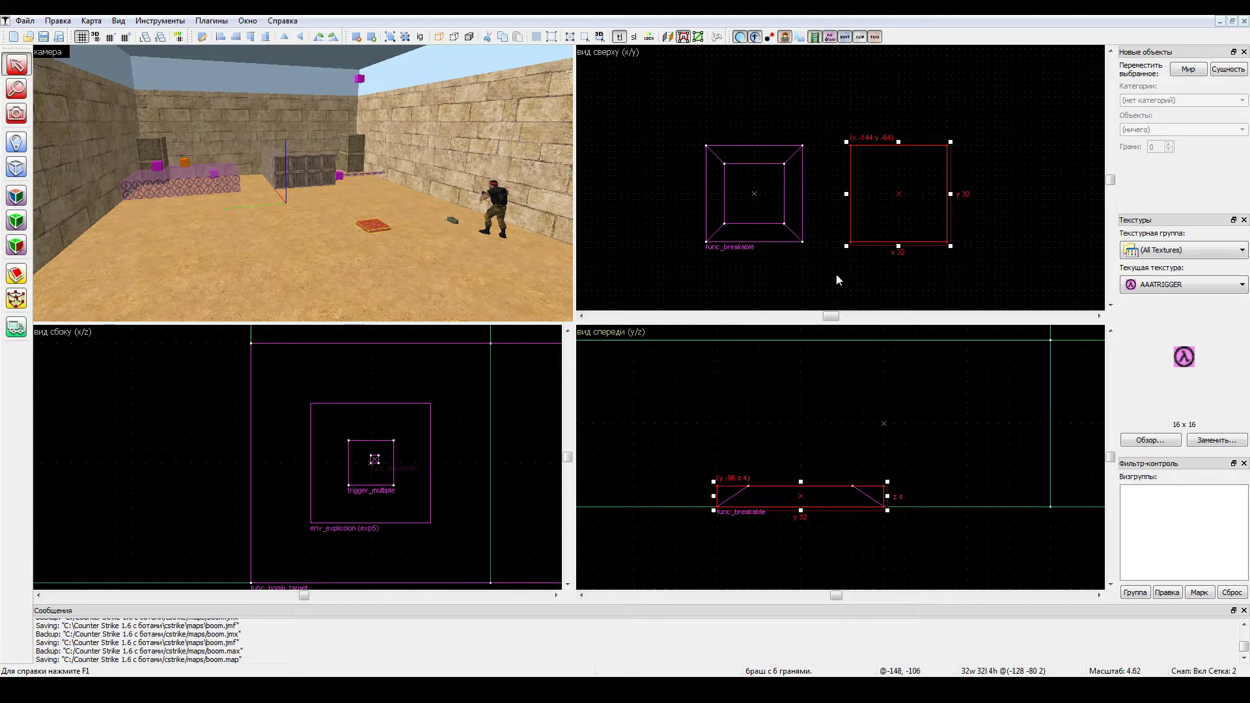
Slope two opposite sides of the block by moving their top vertices inward 6 units along Y with vertex manipulation.
left_click(16, 299)
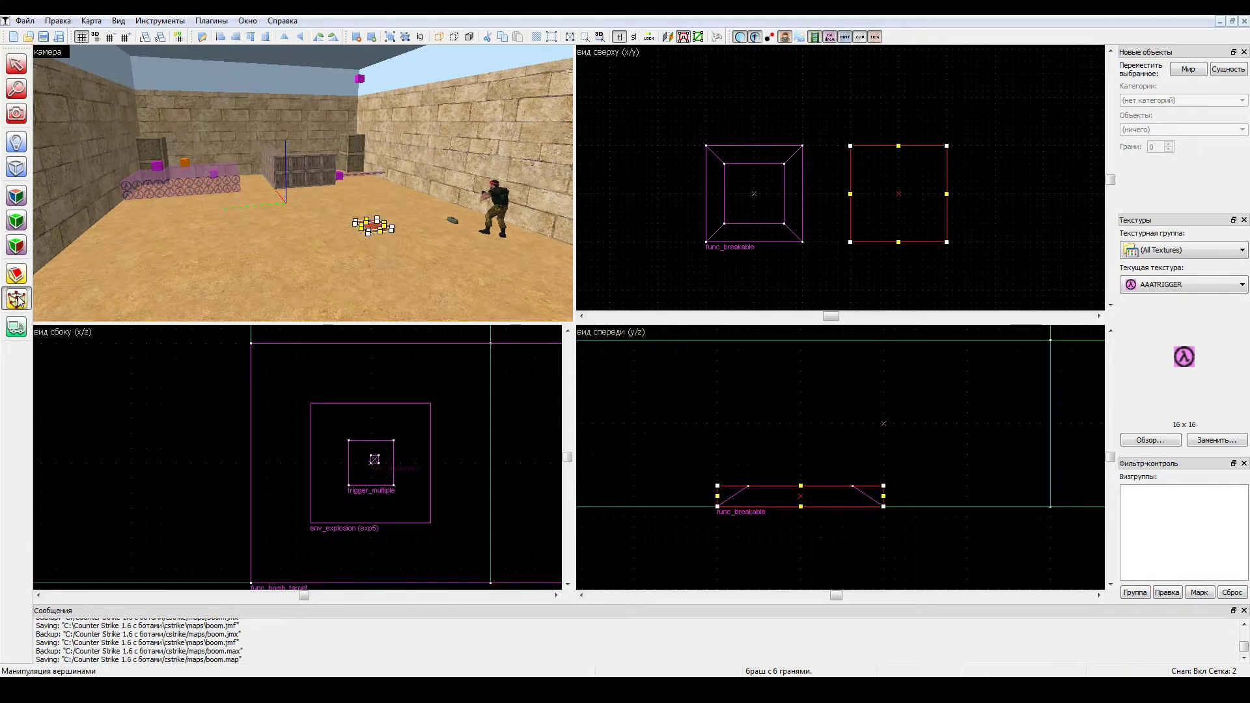
scroll(742, 495, "up", 2)
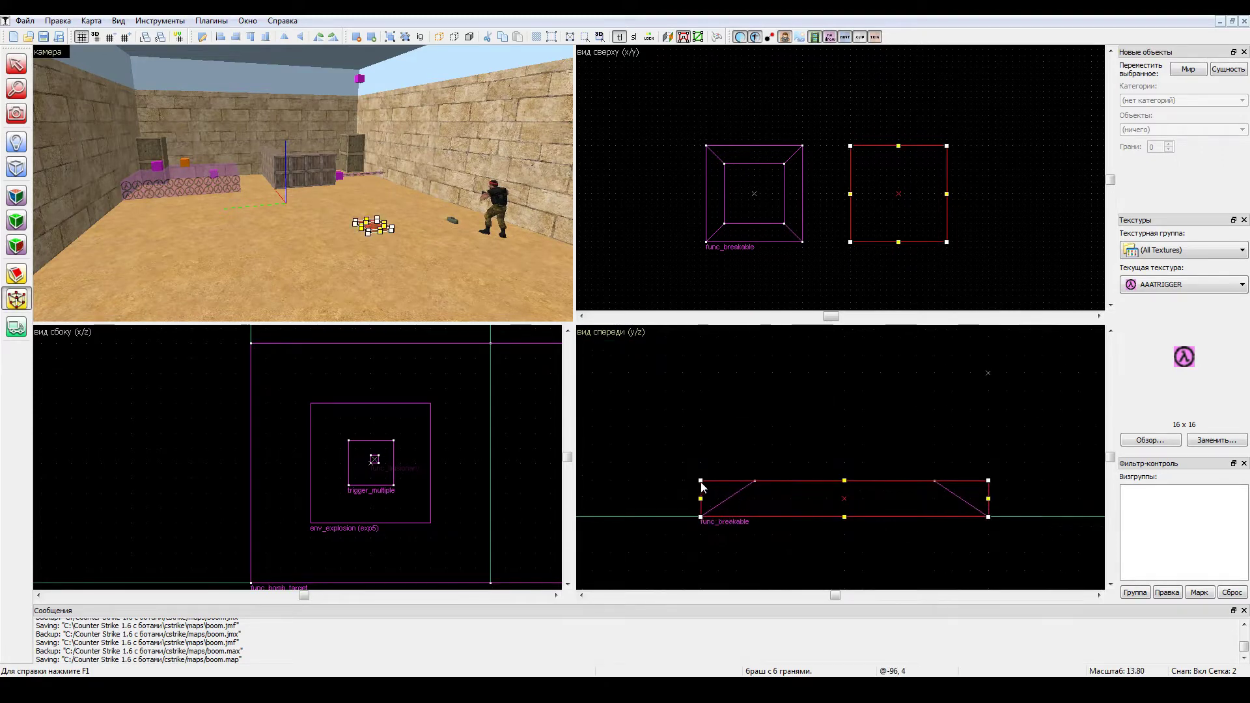
left_click_drag(701, 481, 747, 515)
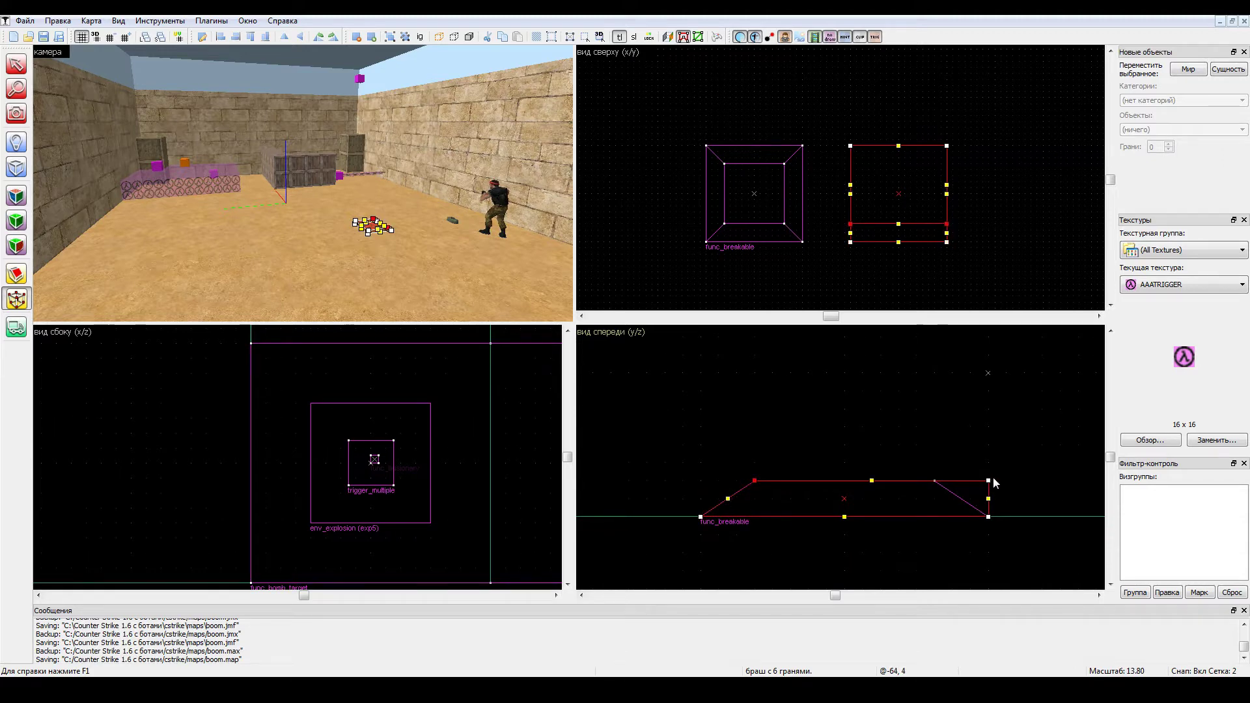
left_click_drag(989, 483, 988, 511)
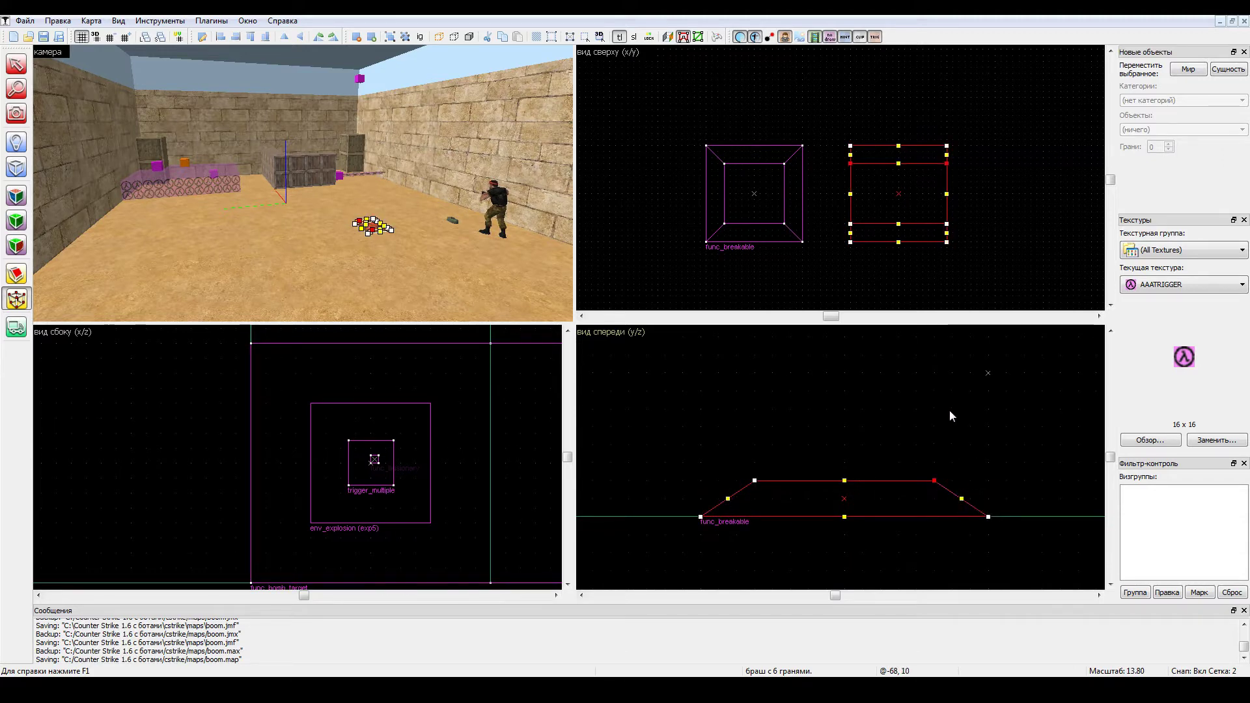
Slope one of the block's remaining sides by moving its two top vertices inward 6 units along X.
scroll(955, 229, "up", 2)
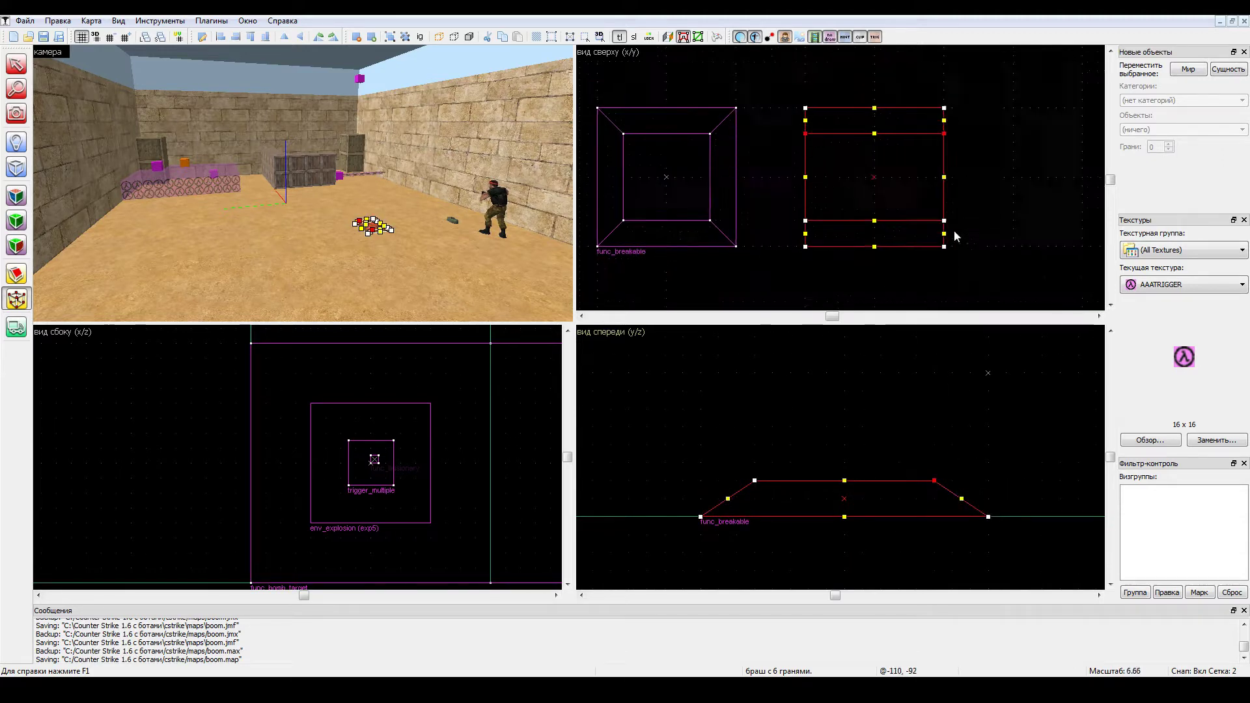
left_click(13, 115)
key("w")
left_click_drag(271, 155, 303, 183)
left_click(16, 64)
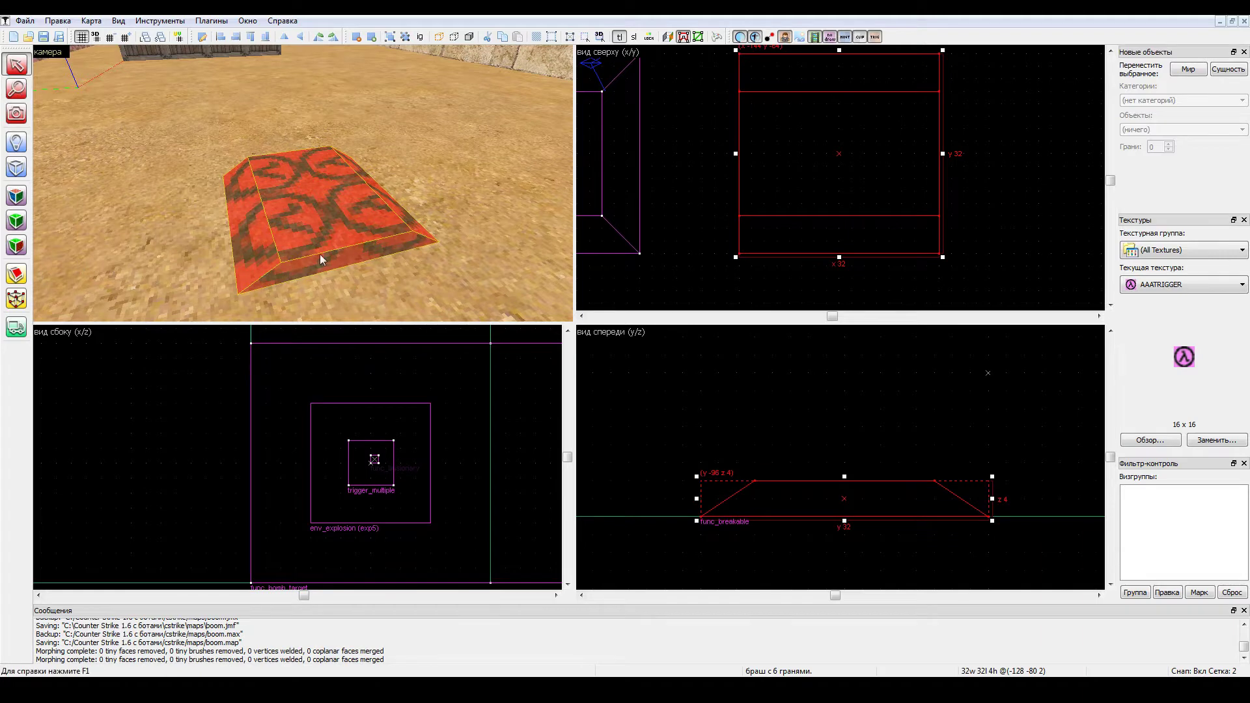
left_click(16, 300)
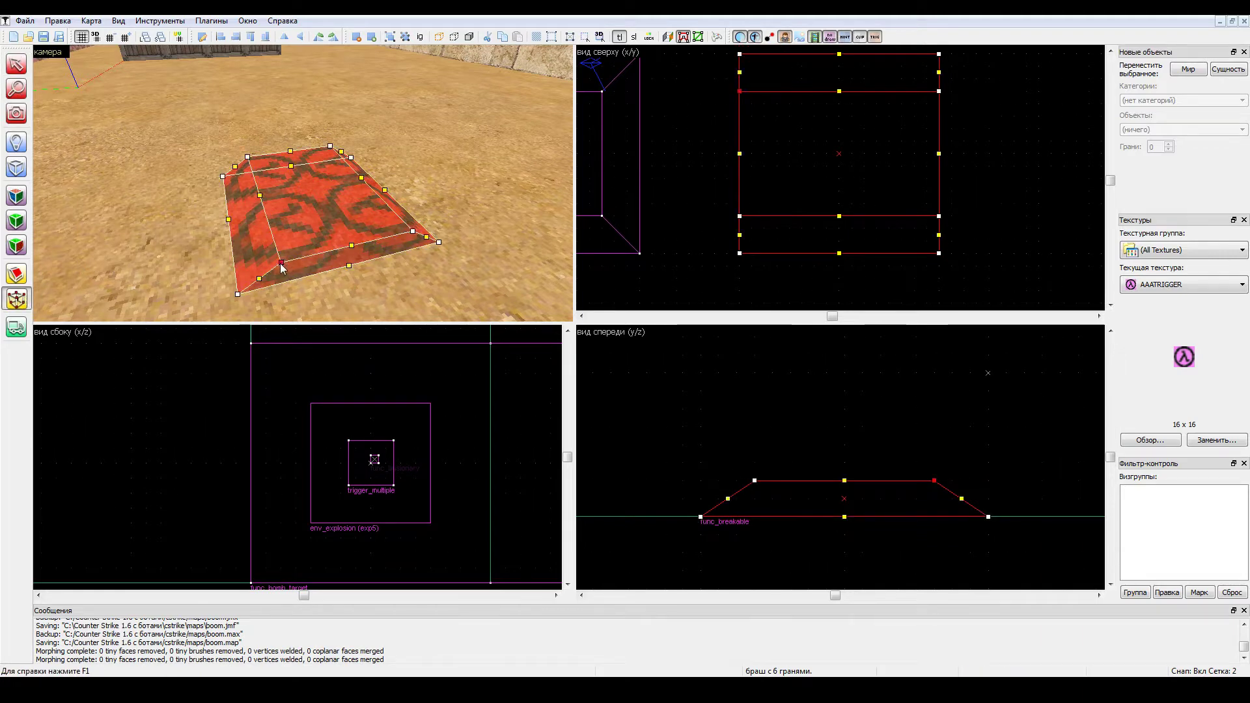
left_click(413, 232, "ctrl")
key("Right")
key("Right")
key("Right")
key("Right")
key("Right")
key("Right")
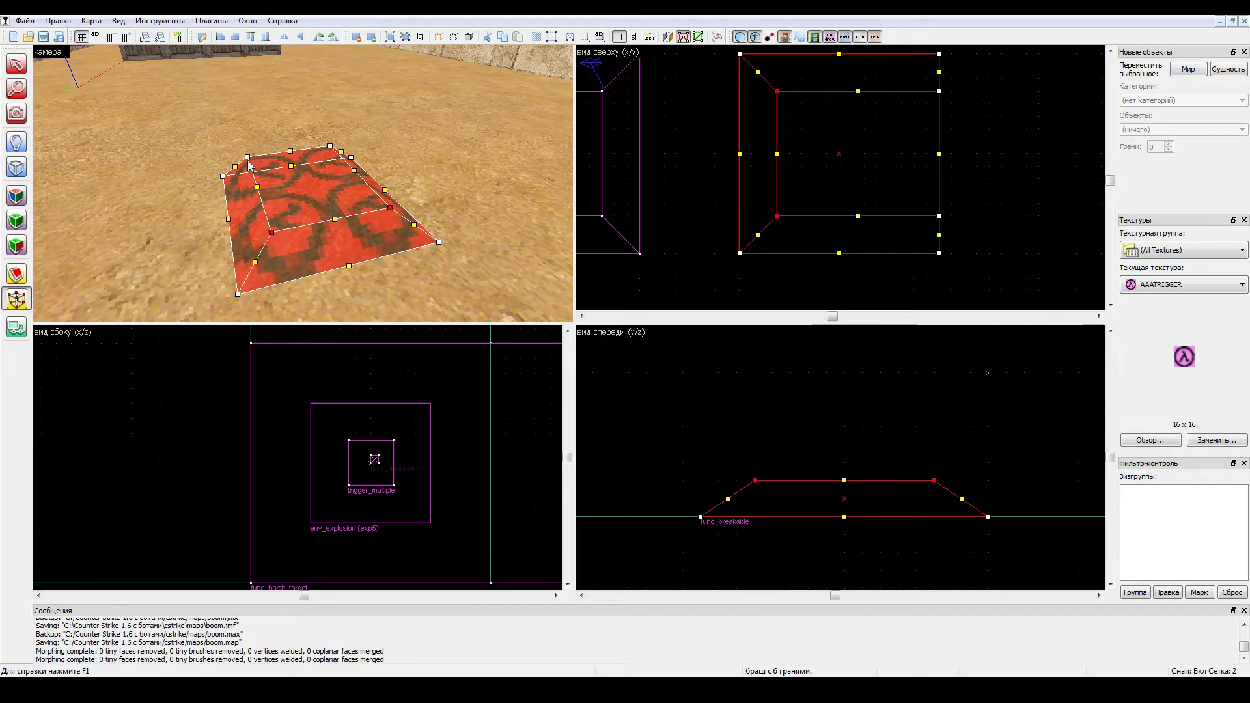
Slope the last straight side by moving its two top vertices inward 6 units, and leave vertex editing with the block deselected.
left_click(248, 157)
left_click(330, 148, "ctrl")
key("Left")
key("Left")
key("Left")
key("Left")
key("Left")
key("Left")
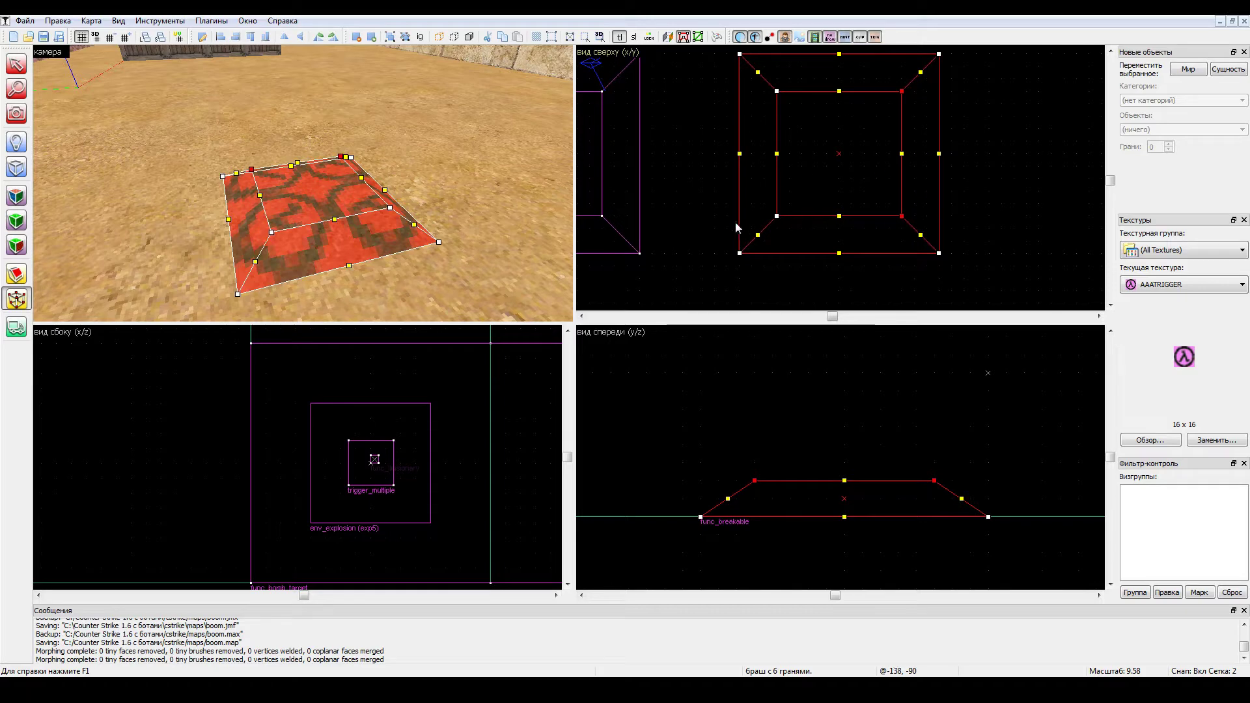
left_click(17, 66)
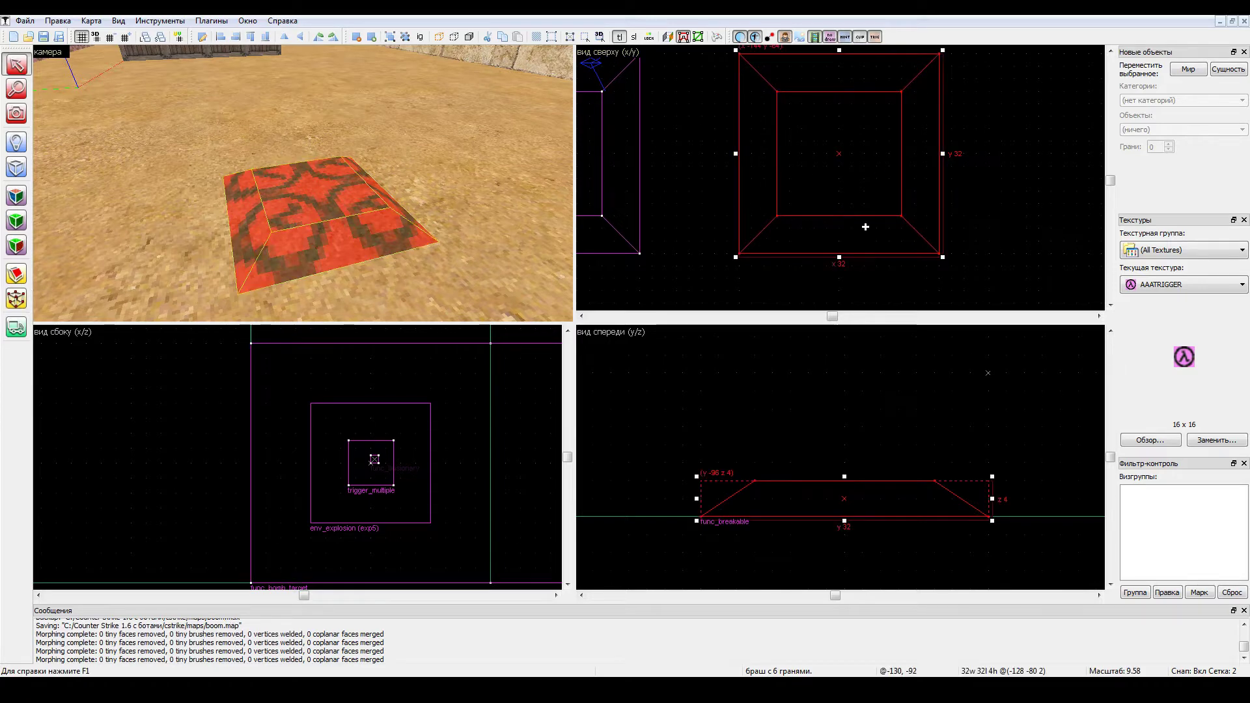
left_click(999, 228)
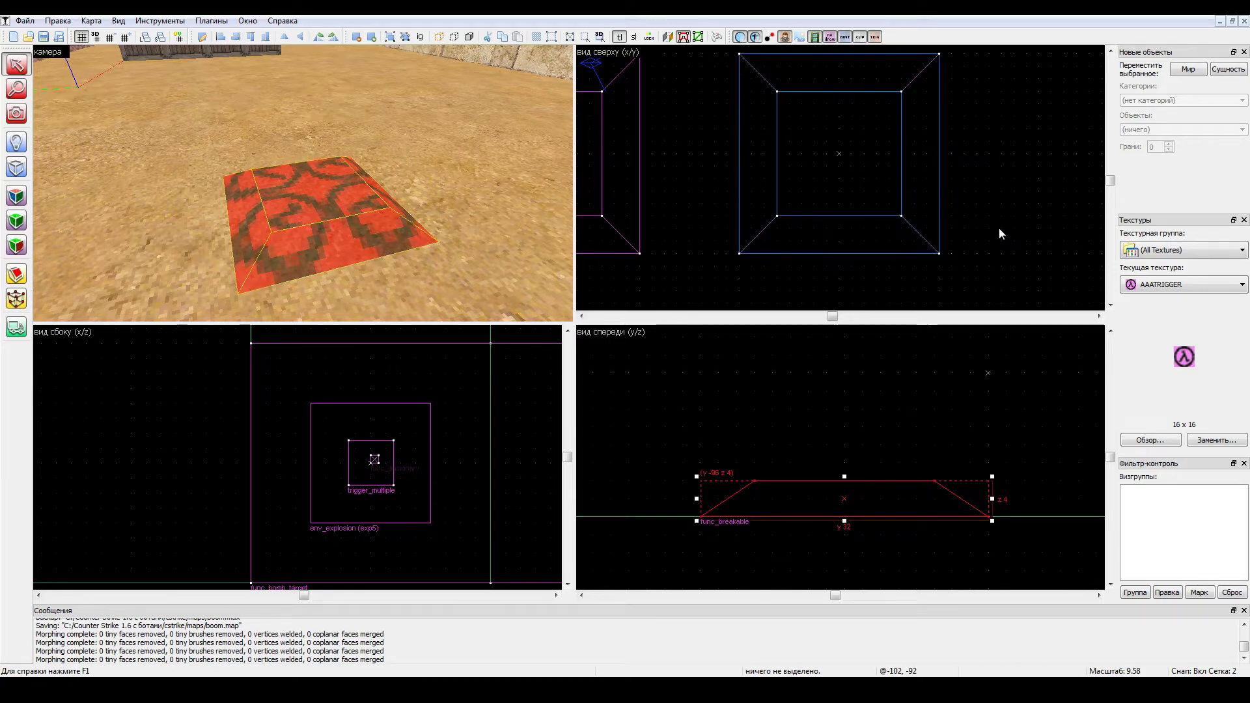
Inspect the bevelled AAATRIGGER block from another camera angle and delete it.
left_click(16, 115)
left_click_drag(252, 181, 302, 183)
key("w")
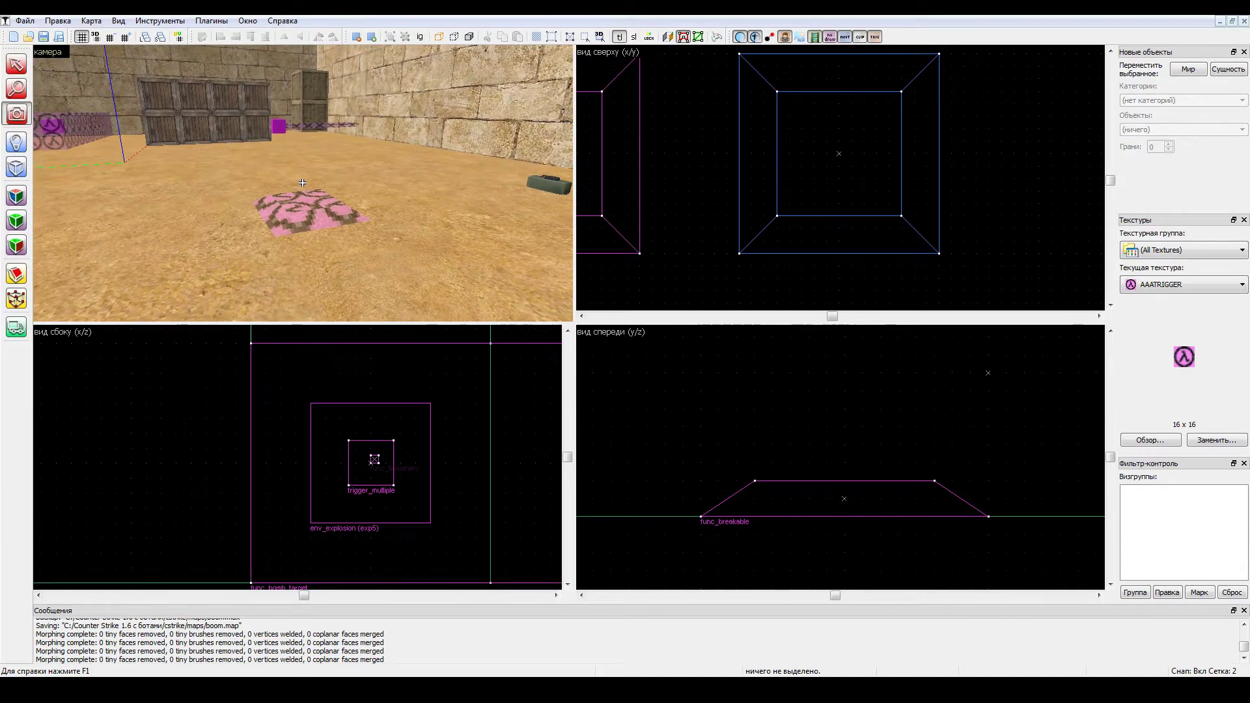
left_click(16, 65)
left_click(315, 213)
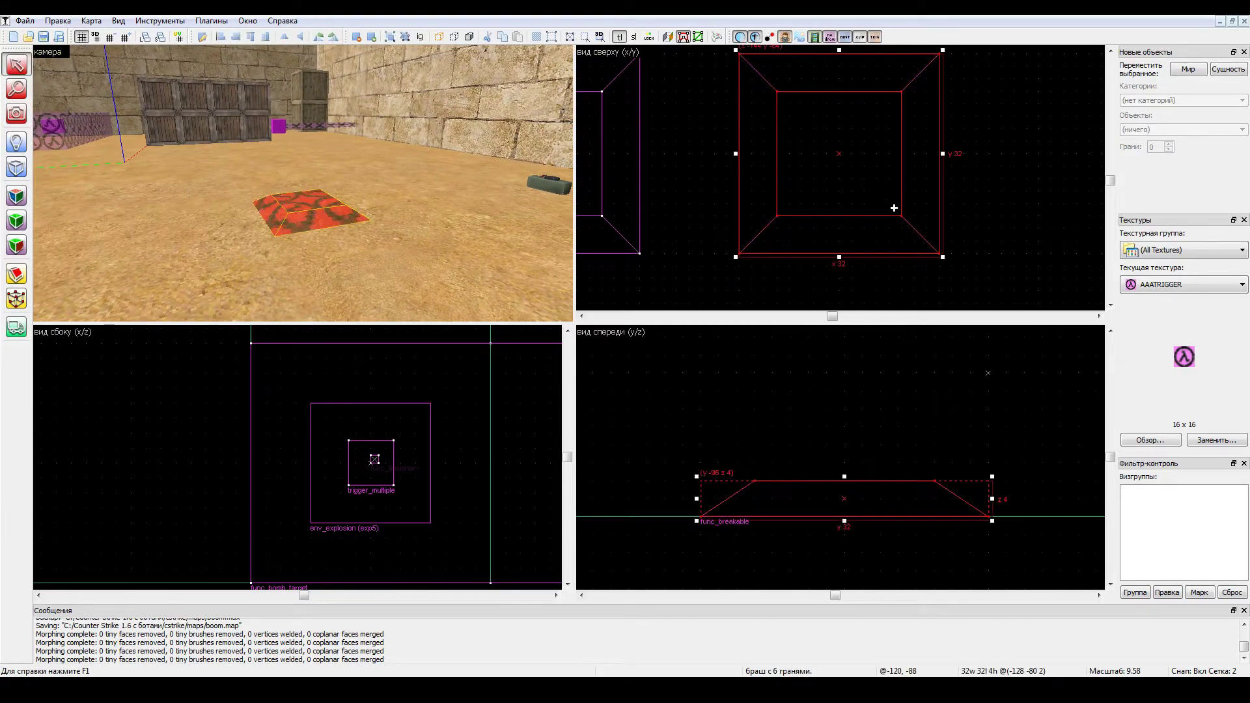
scroll(939, 199, "down", 4)
scroll(764, 178, "up", 1)
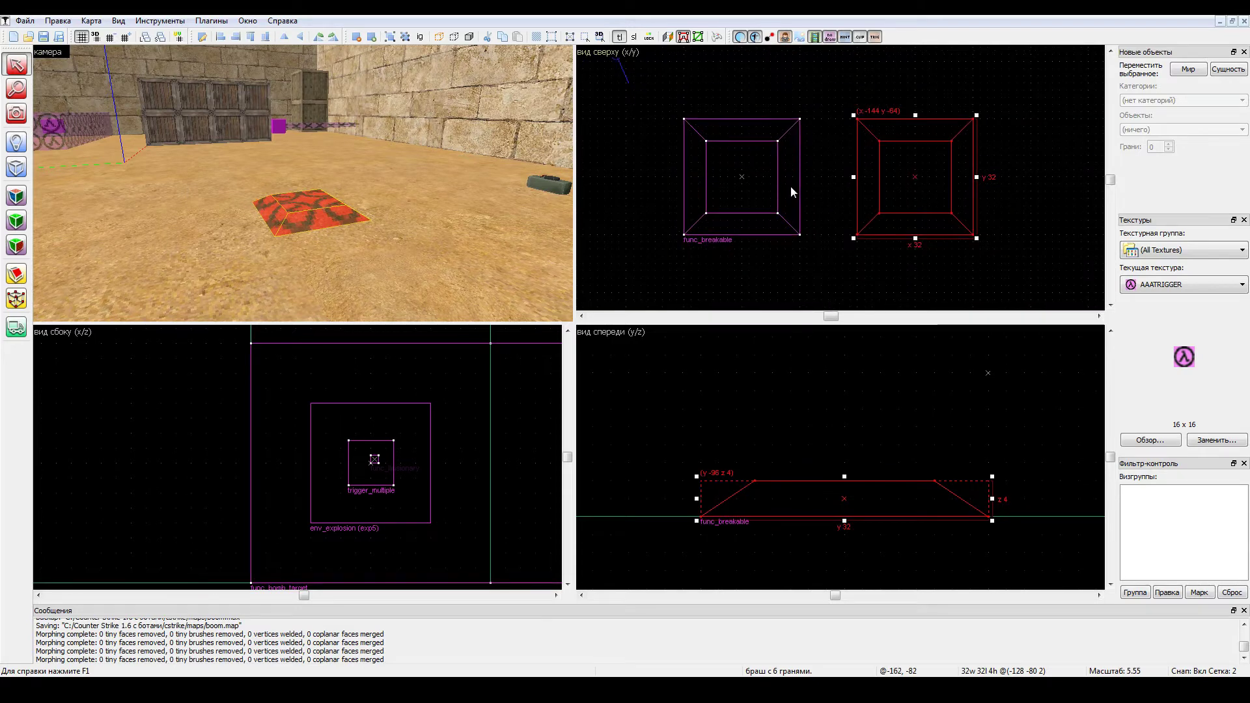
key("Delete")
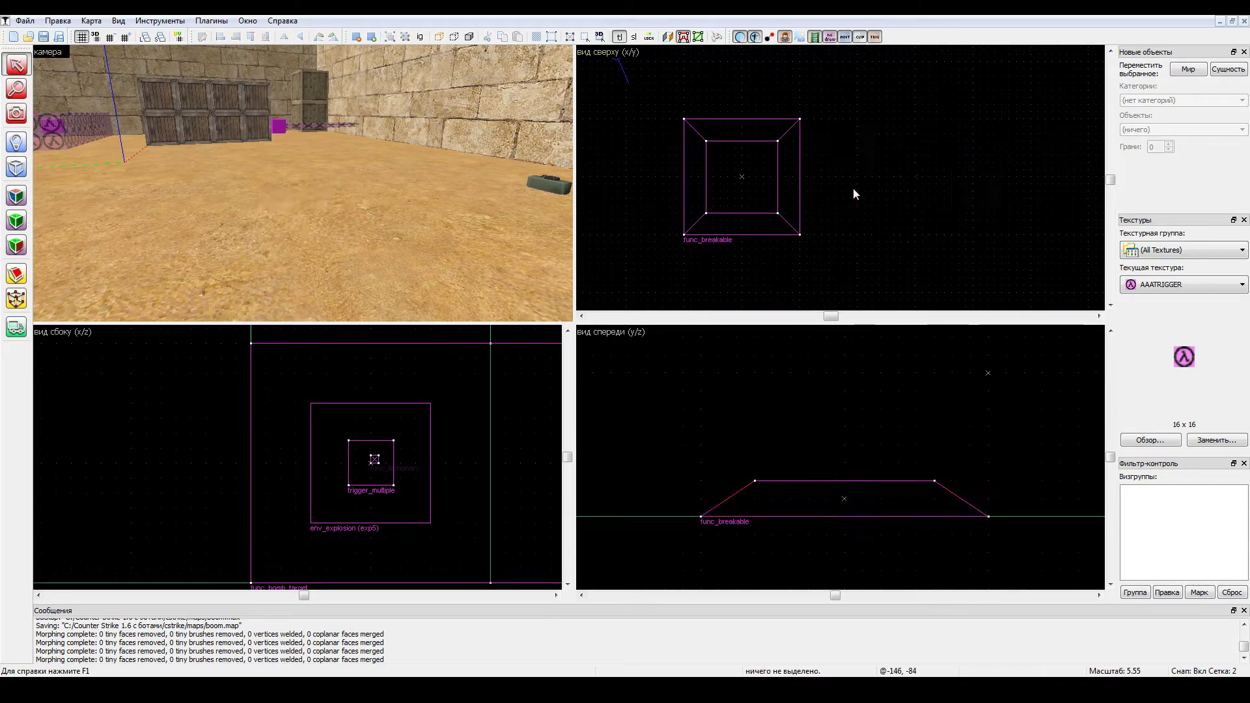
Select the original func_breakable mine on the floor and open its object properties.
left_click(298, 211)
left_click(411, 302)
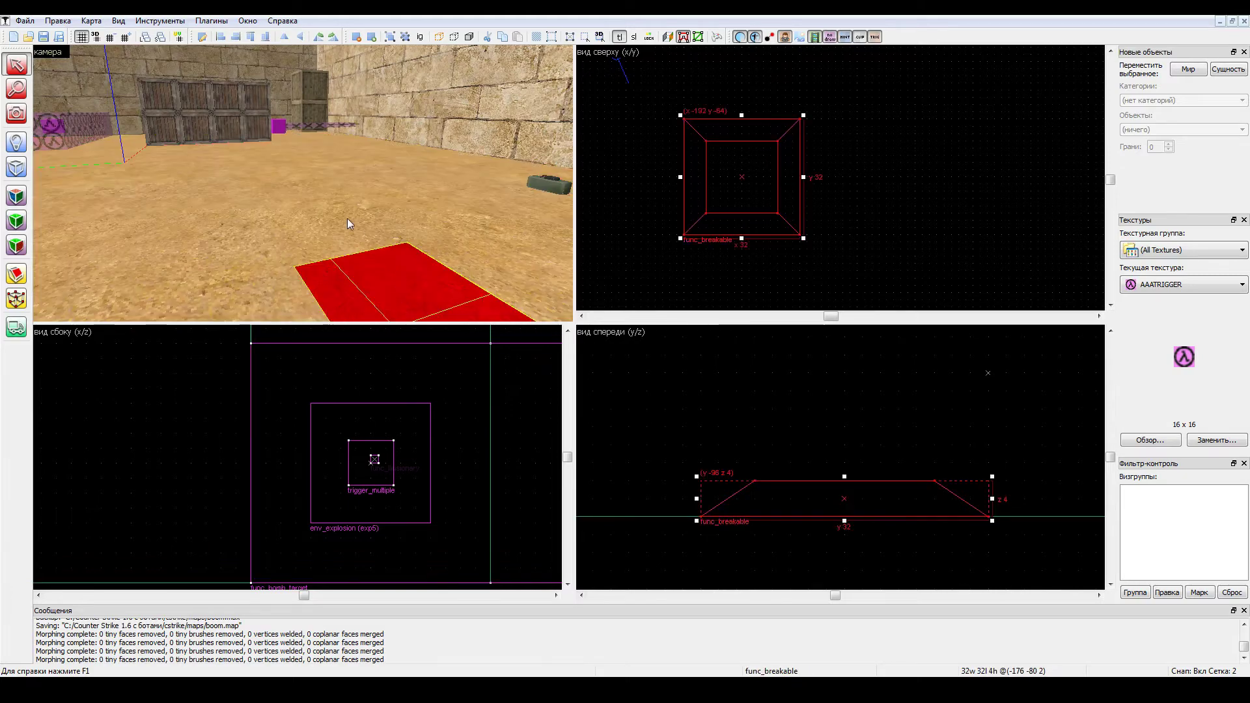
key("s")
key("d")
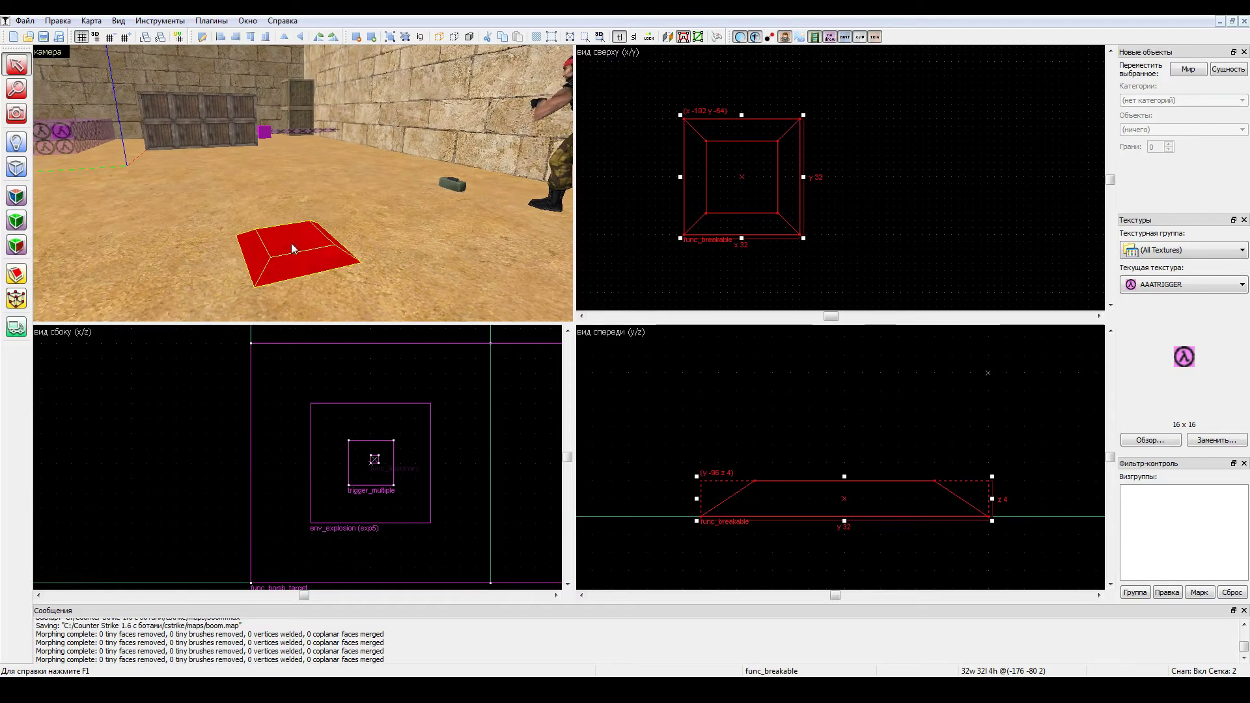
right_click(291, 243)
left_click(334, 564)
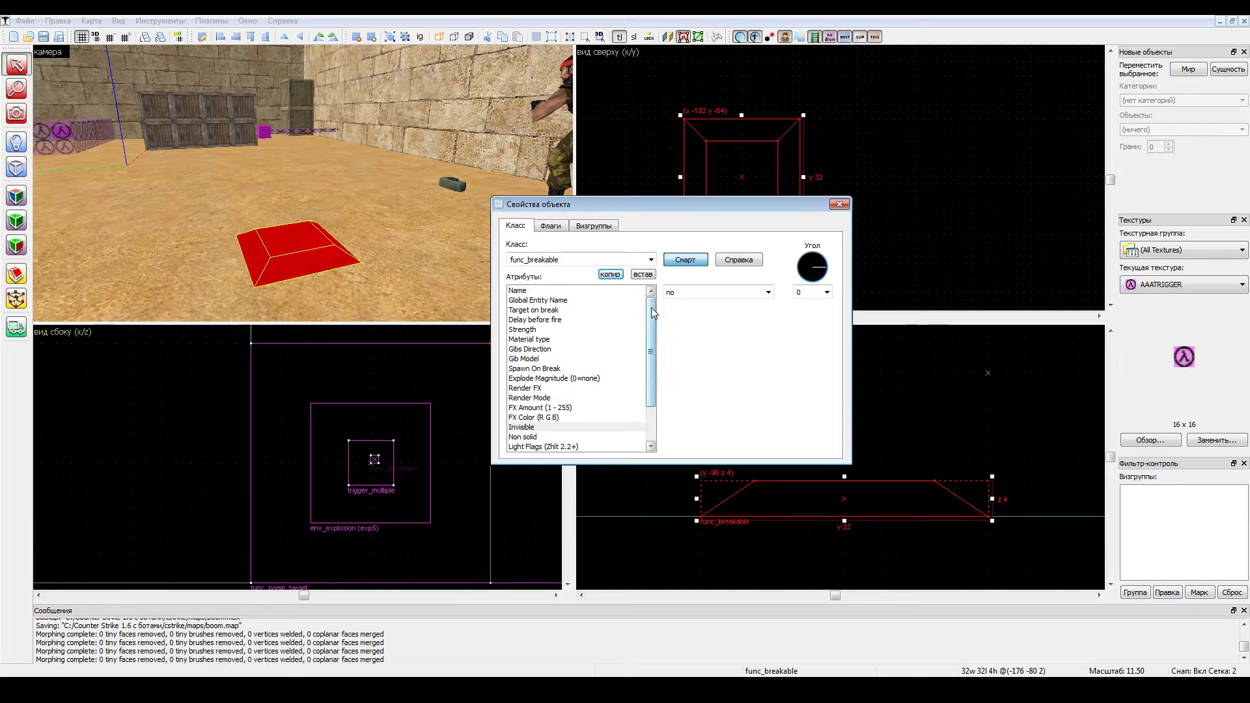
Examine the mine's name, strength, material type, explode magnitude and flags, and leave its properties with the mine deselected.
left_click(558, 292)
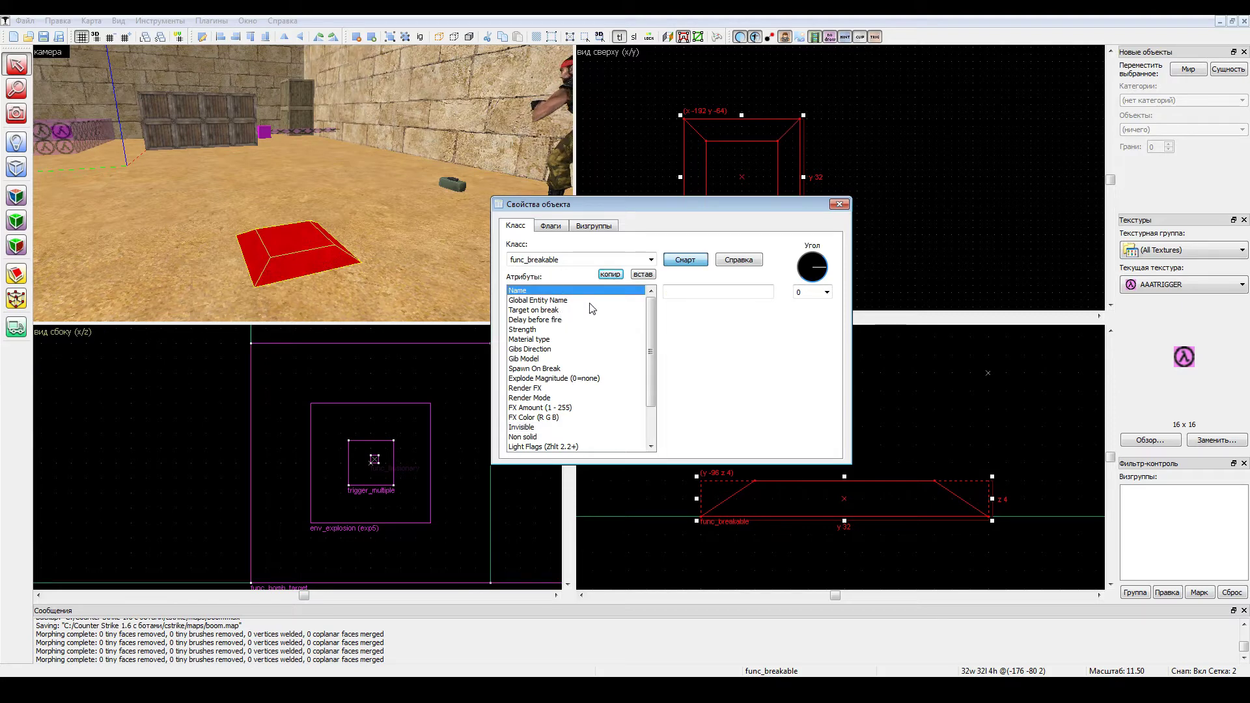
left_click(548, 330)
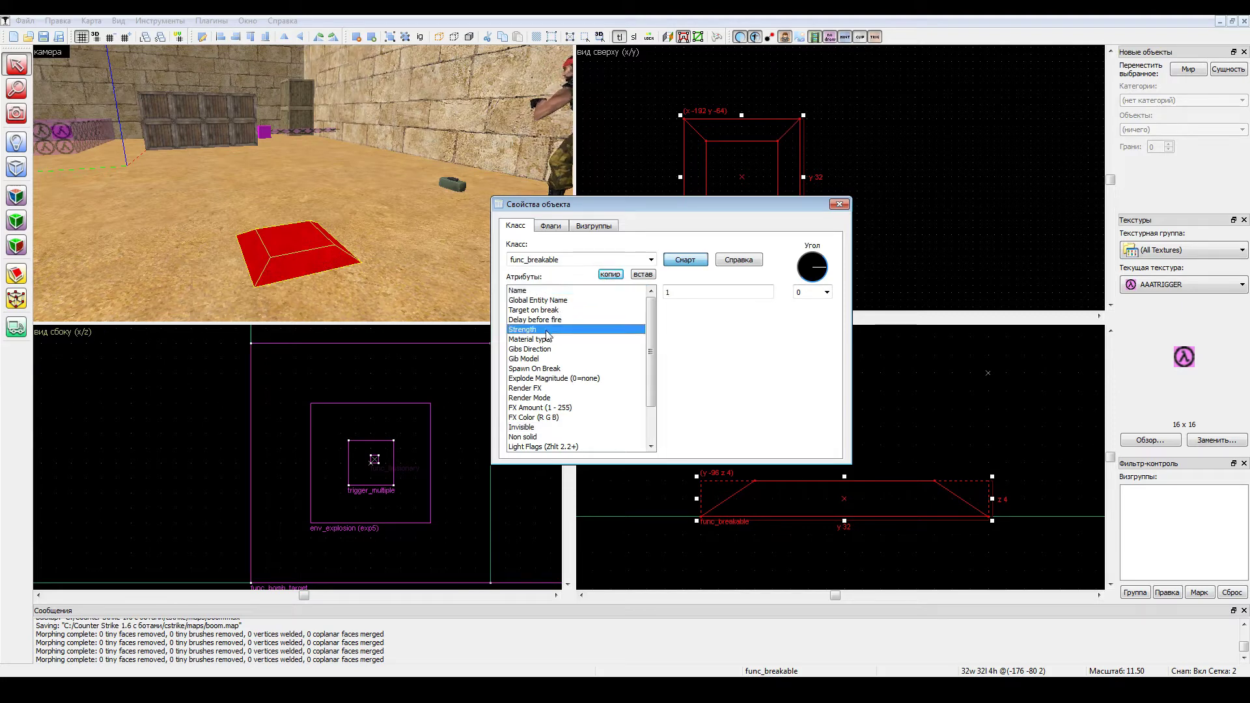
left_click(688, 291)
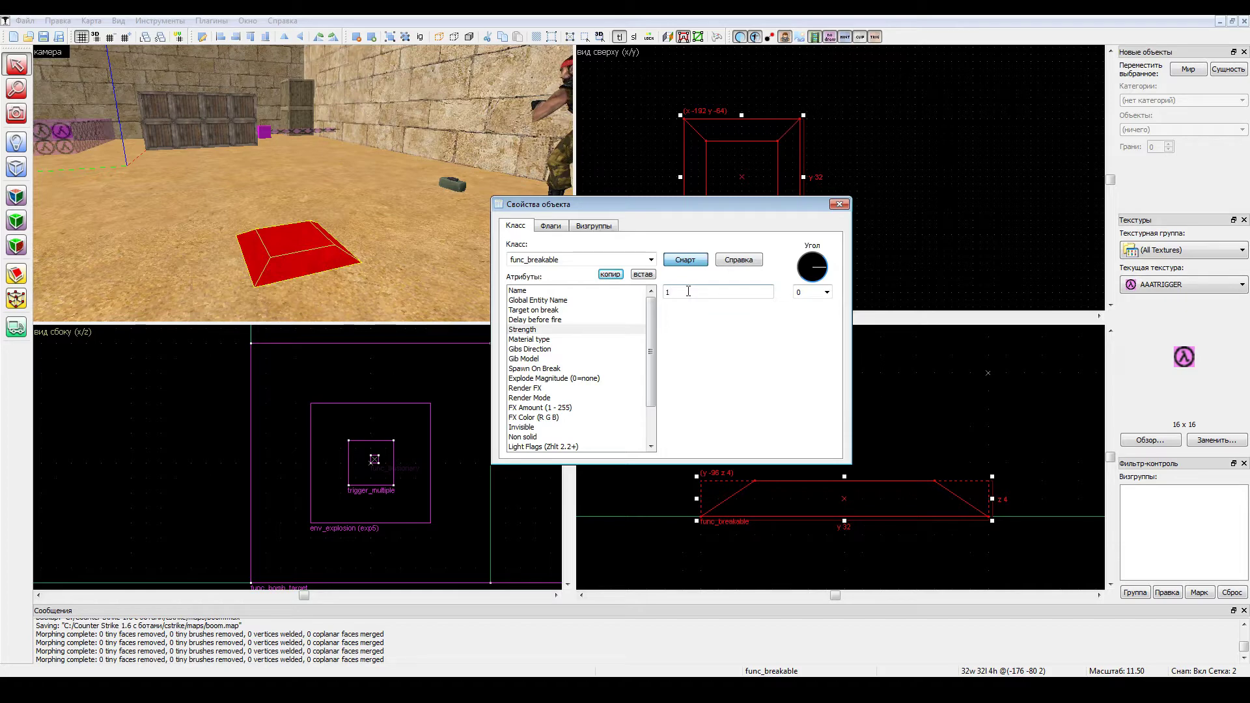
left_click(559, 340)
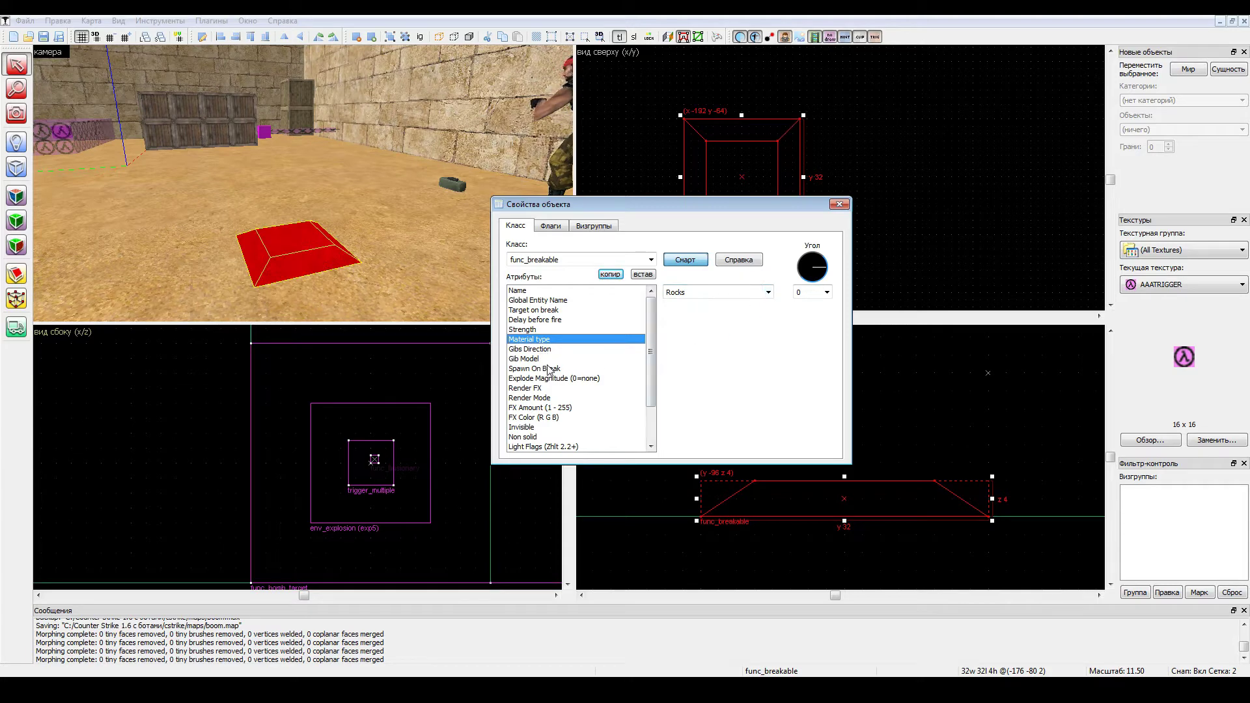
left_click(584, 379)
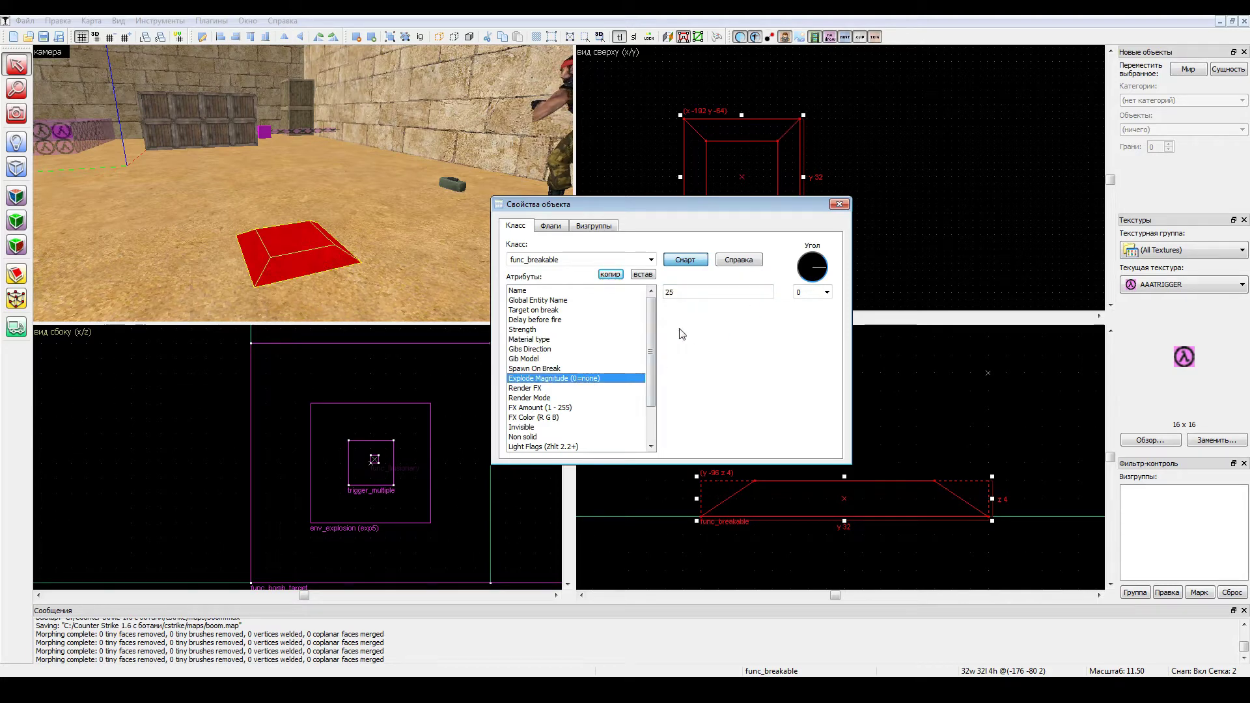
left_click(670, 292)
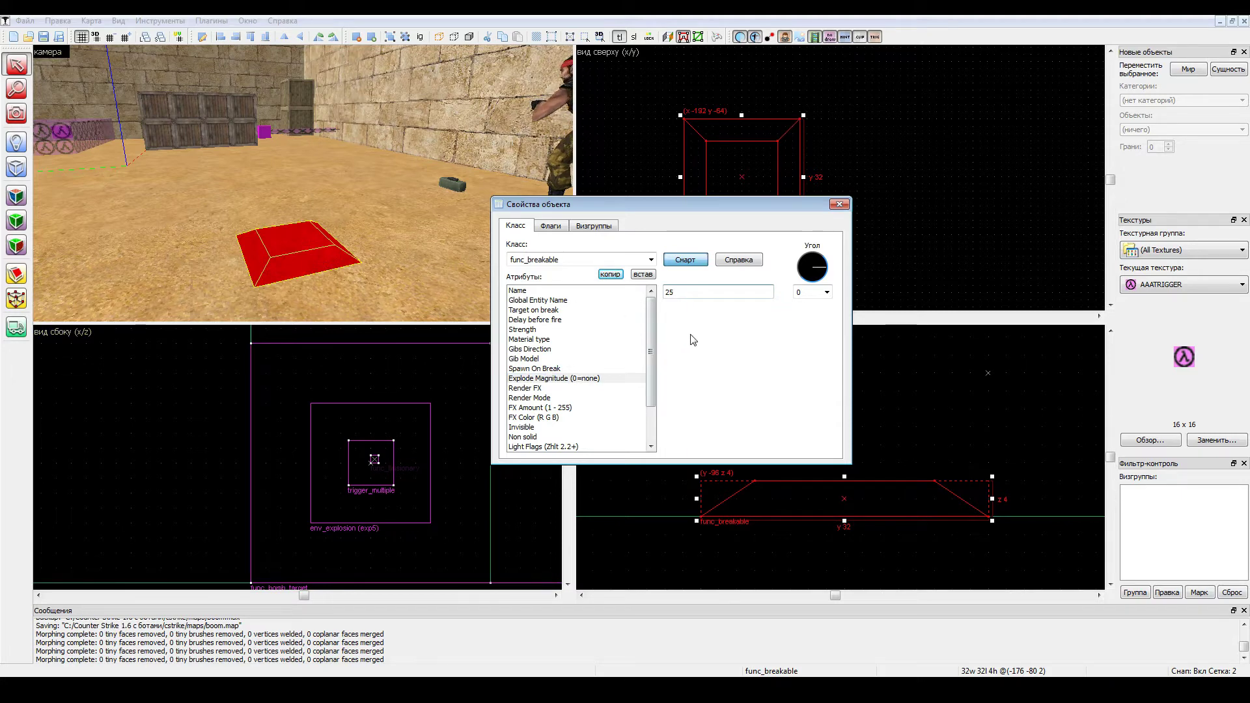
mouse_move(651, 322)
left_mouse_down()
mouse_move(650, 335)
mouse_move(651, 322)
left_mouse_up()
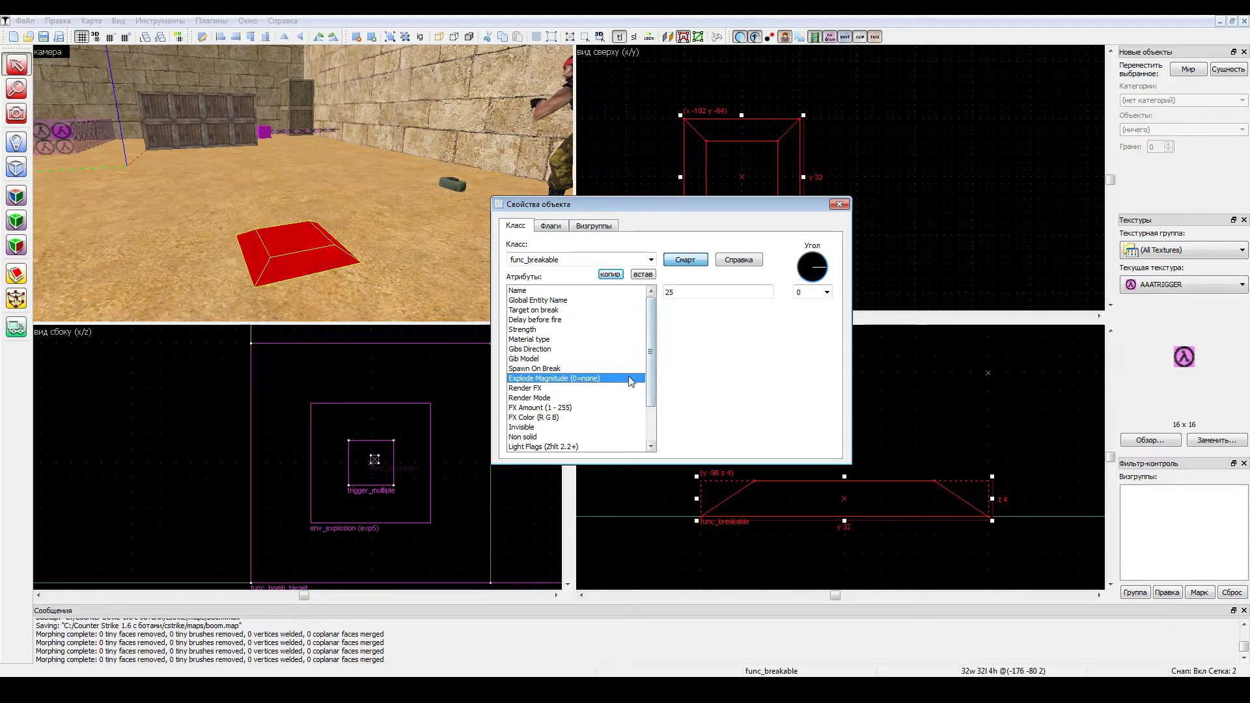
left_click(552, 229)
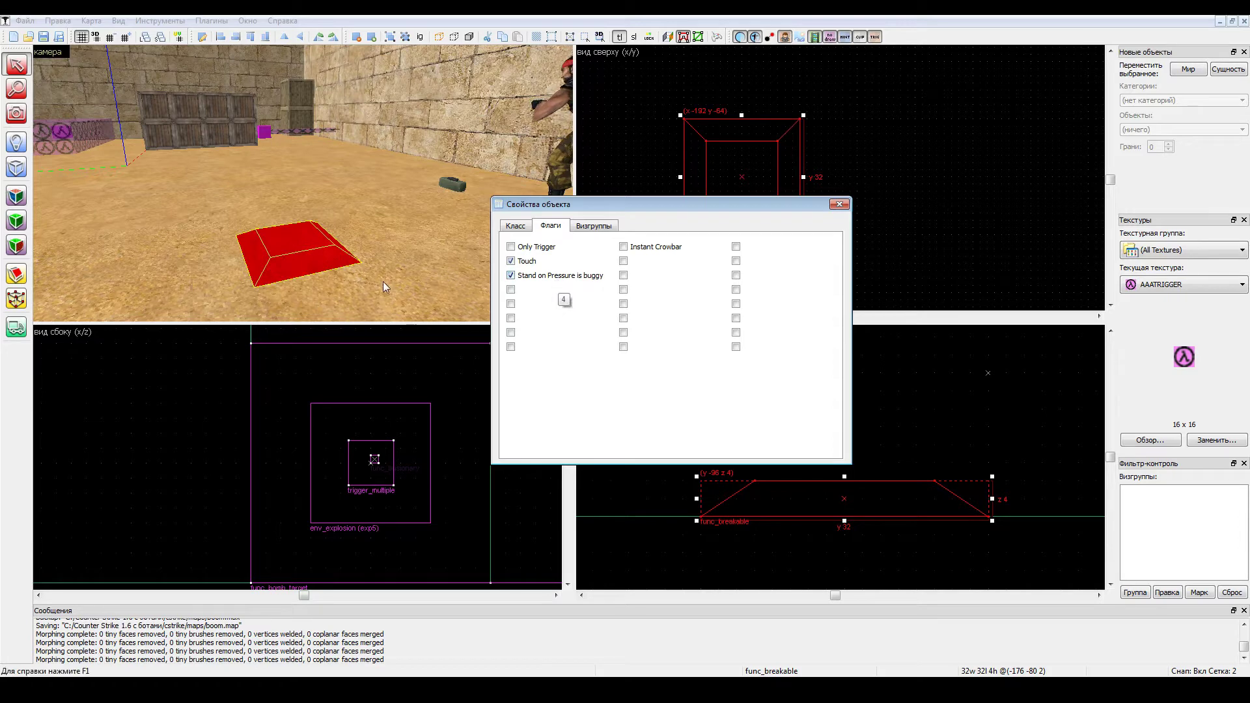
left_click(839, 206)
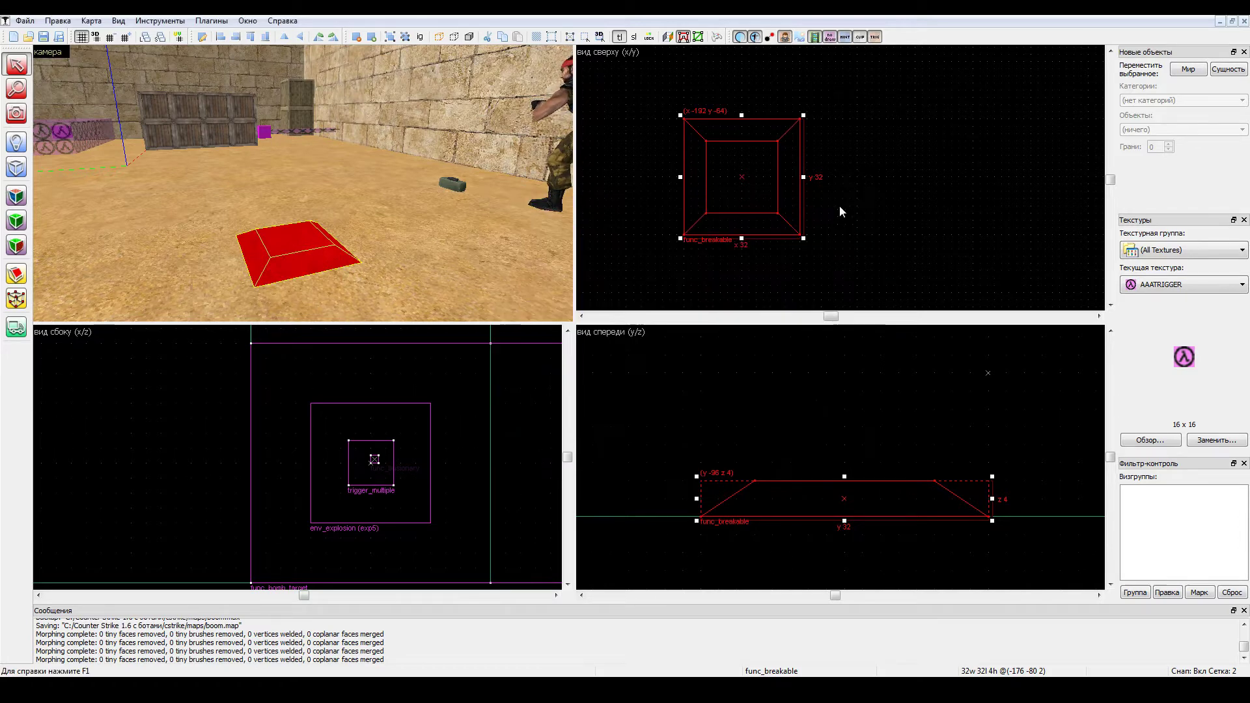
left_click(727, 238)
Bring the camera to the tripwire beside the crates and select its thin func_illusionary beam.
left_click(16, 114)
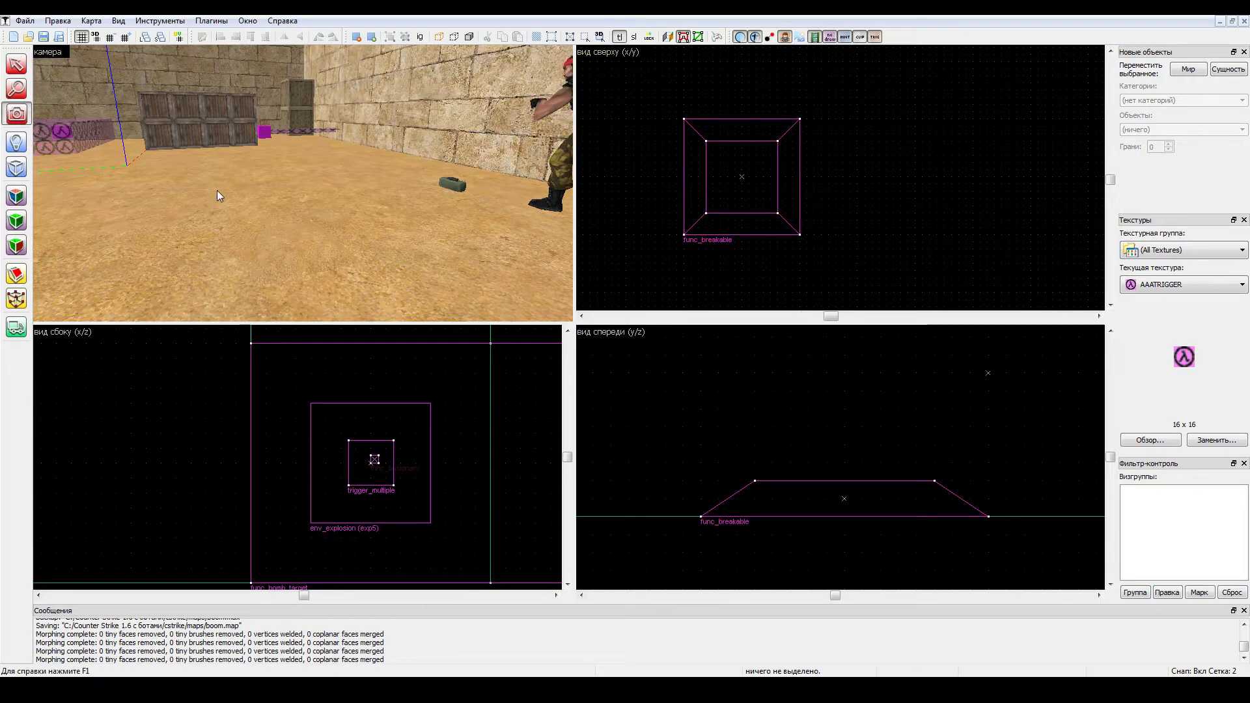
left_click_drag(219, 196, 303, 183)
key("Up")
key("Right")
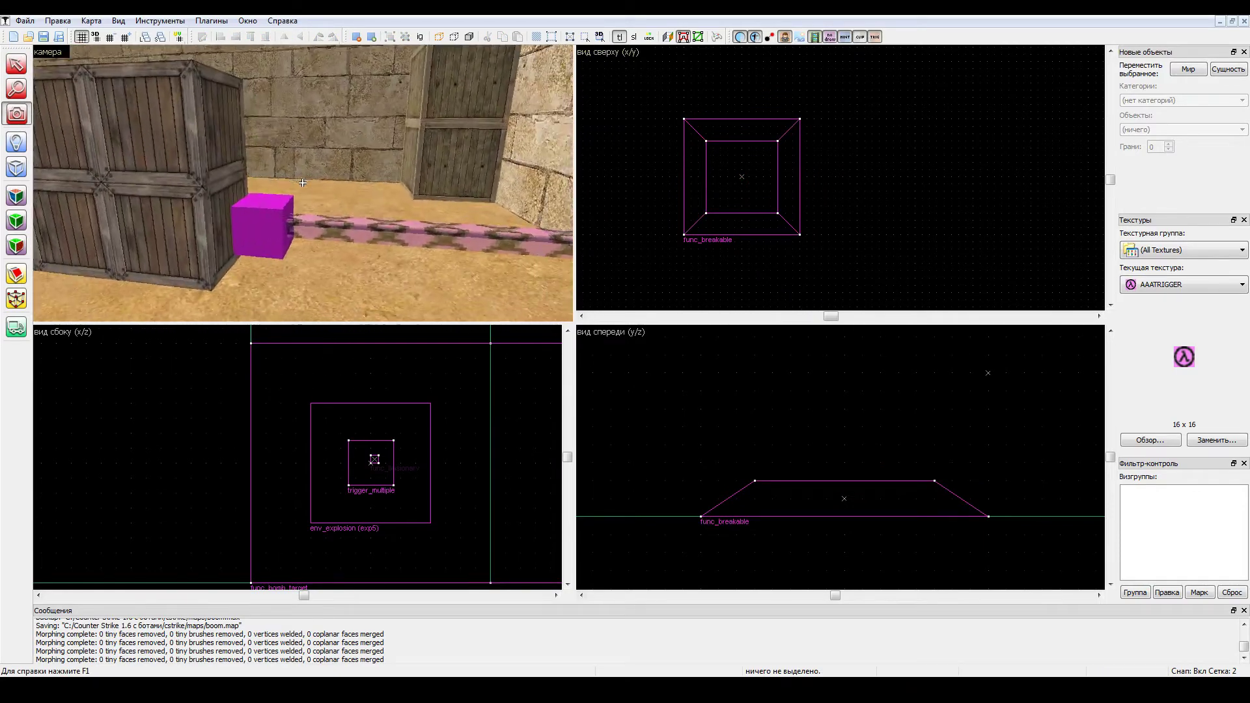
key("shift+s")
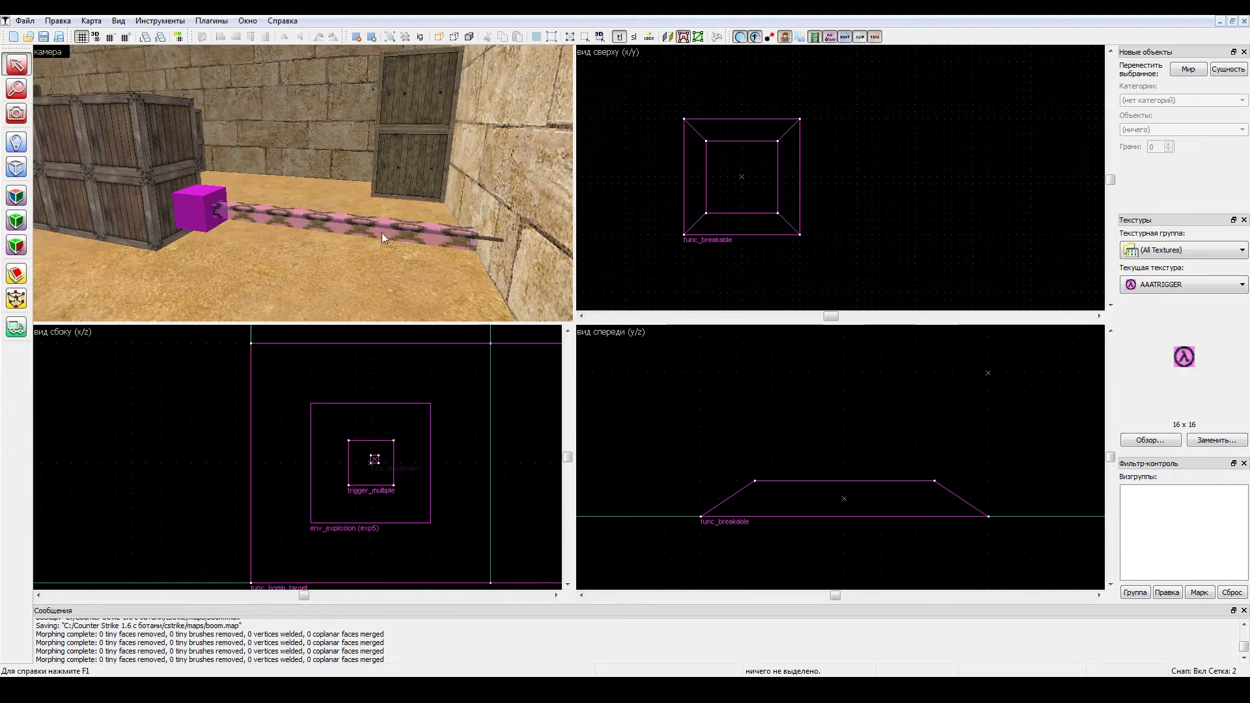
left_click(490, 242)
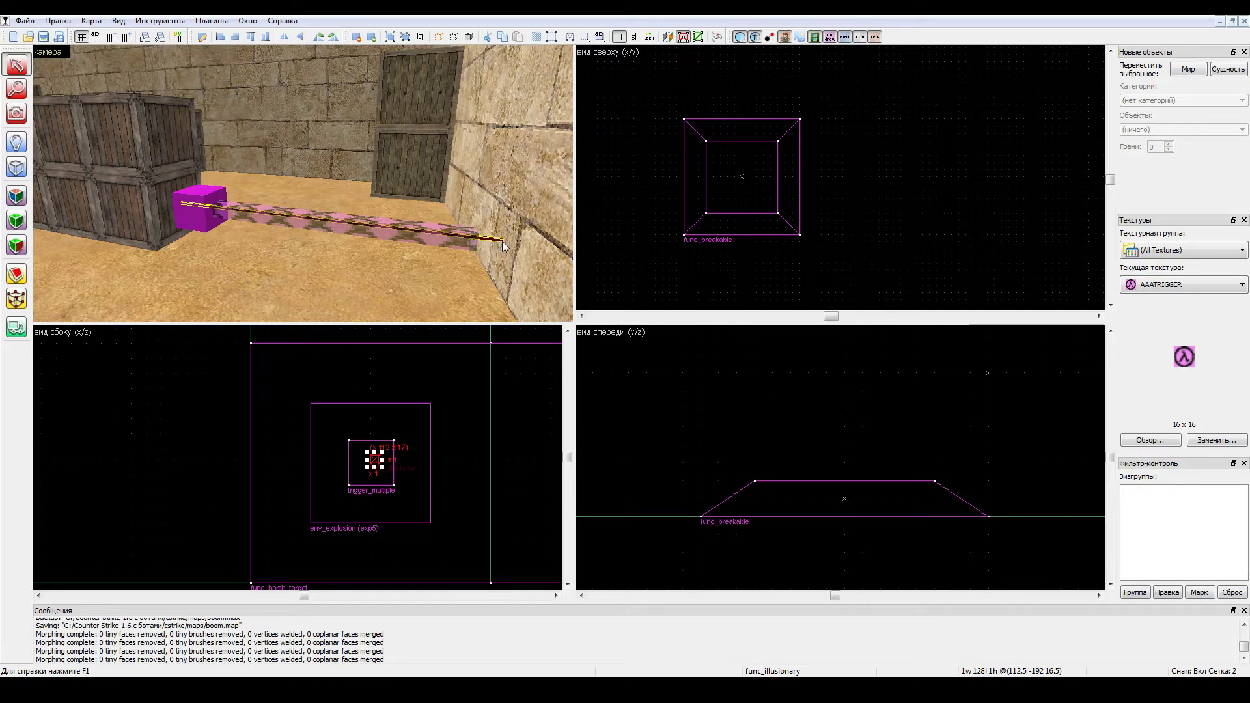
Find the selected func_illusionary beam in the top view and open its object properties.
scroll(389, 456, "up", 3)
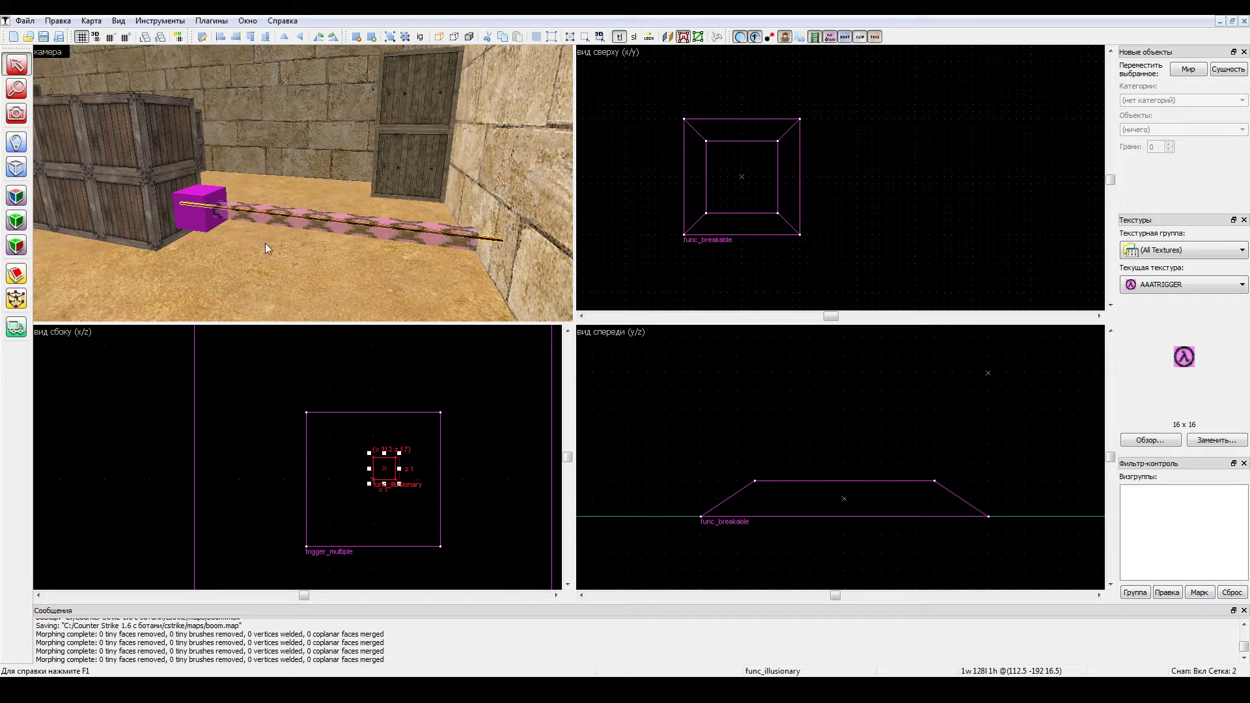
scroll(839, 173, "down", 6)
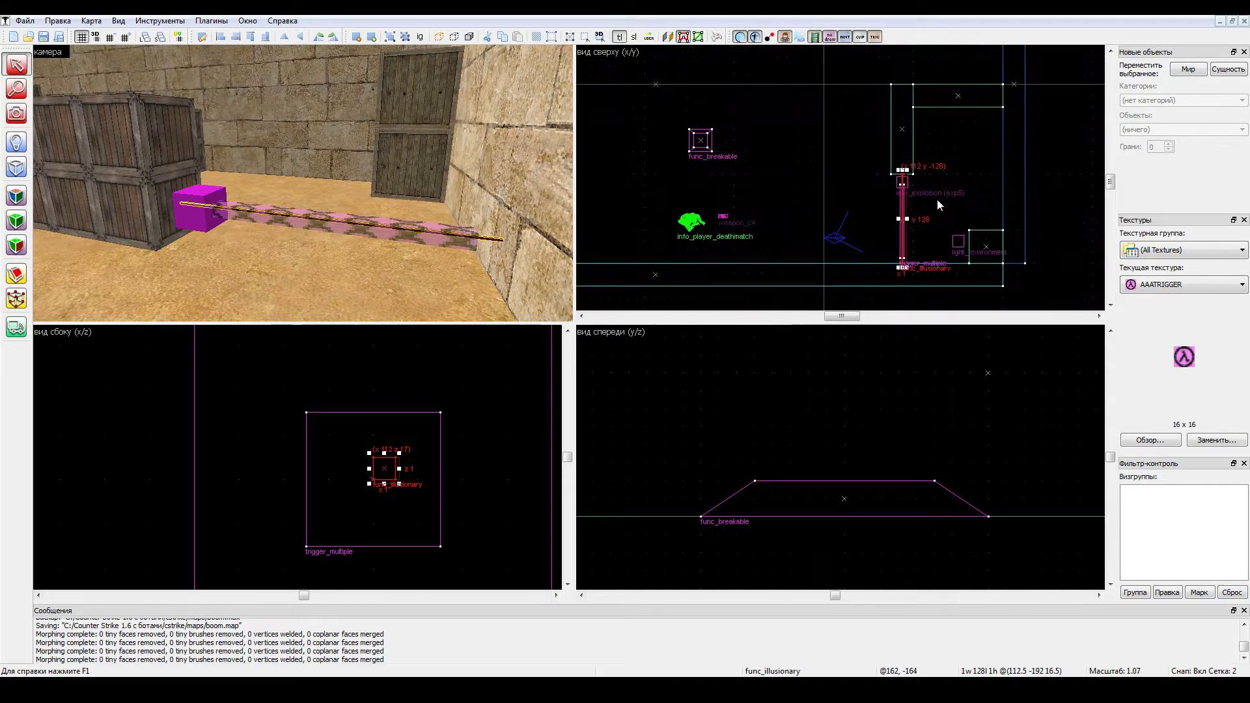
scroll(899, 209, "up", 7)
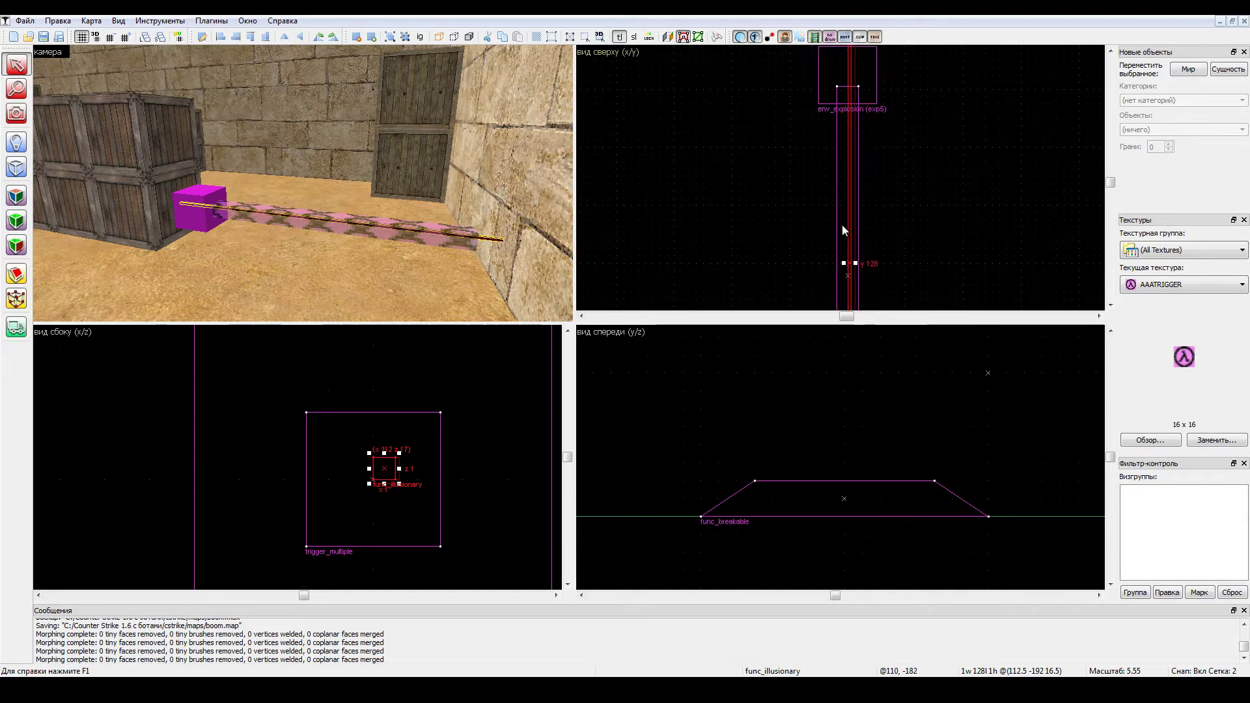
scroll(846, 163, "up", 3)
scroll(843, 124, "up", 1)
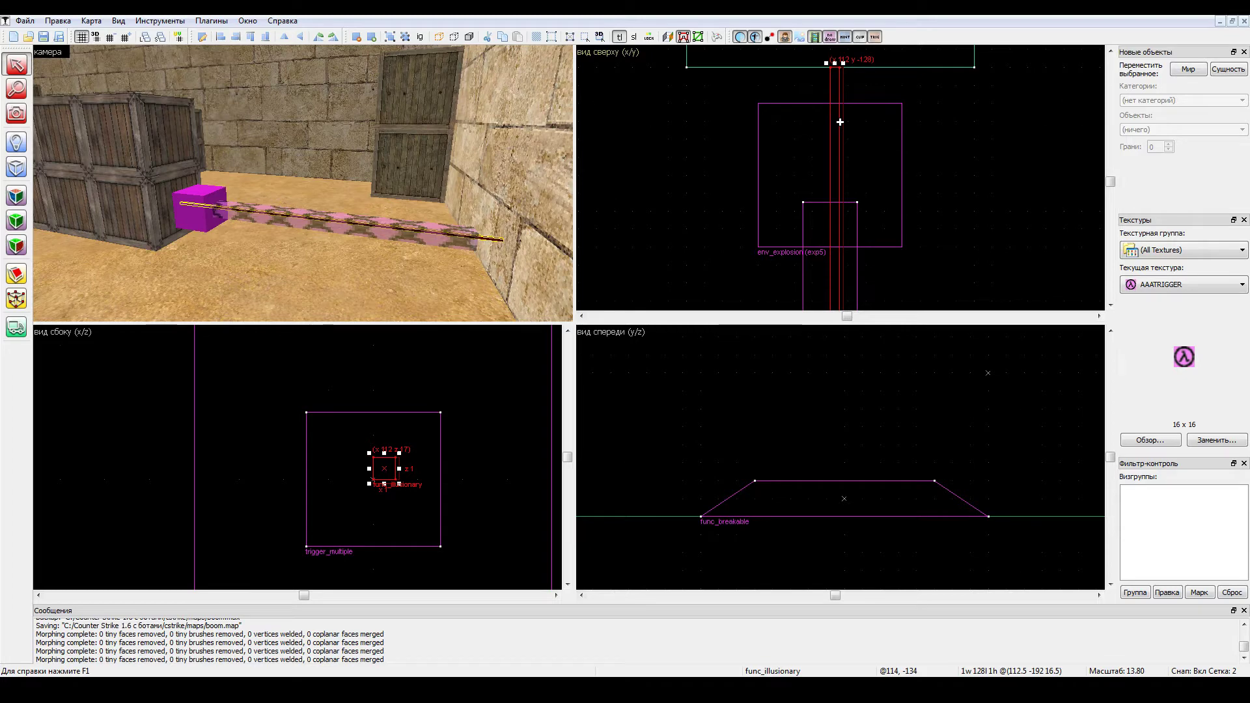
right_click(836, 91)
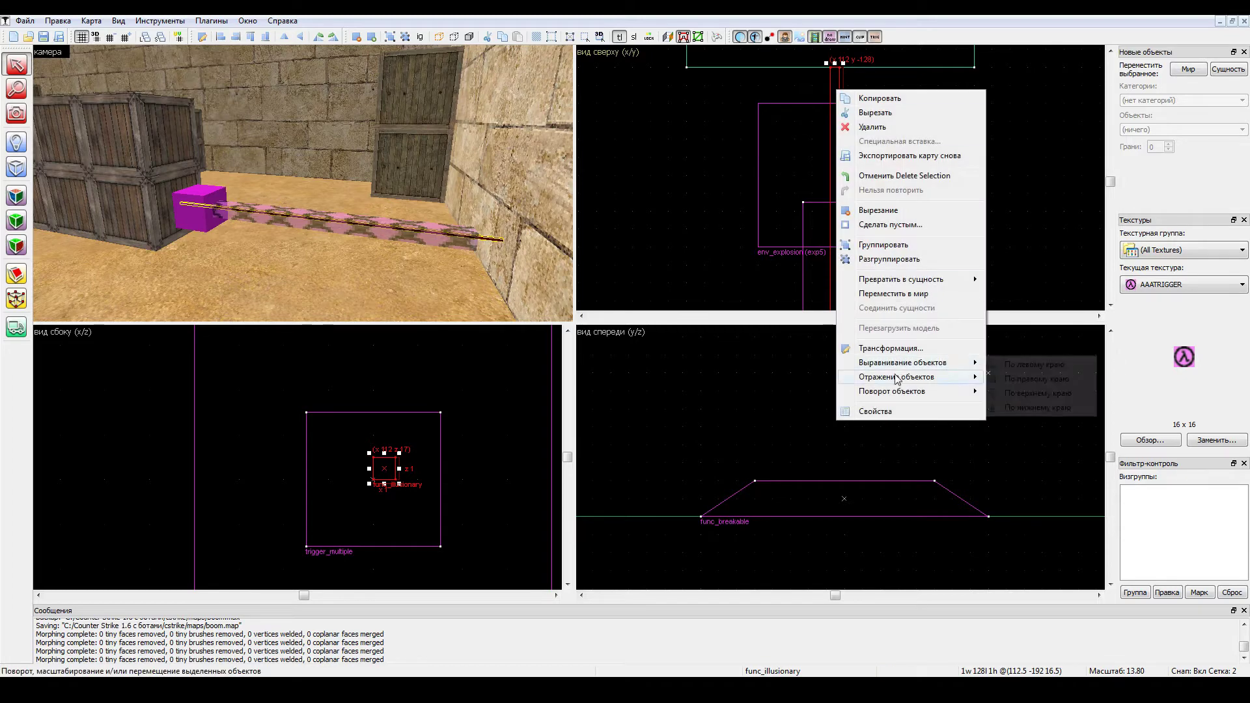
left_click(876, 412)
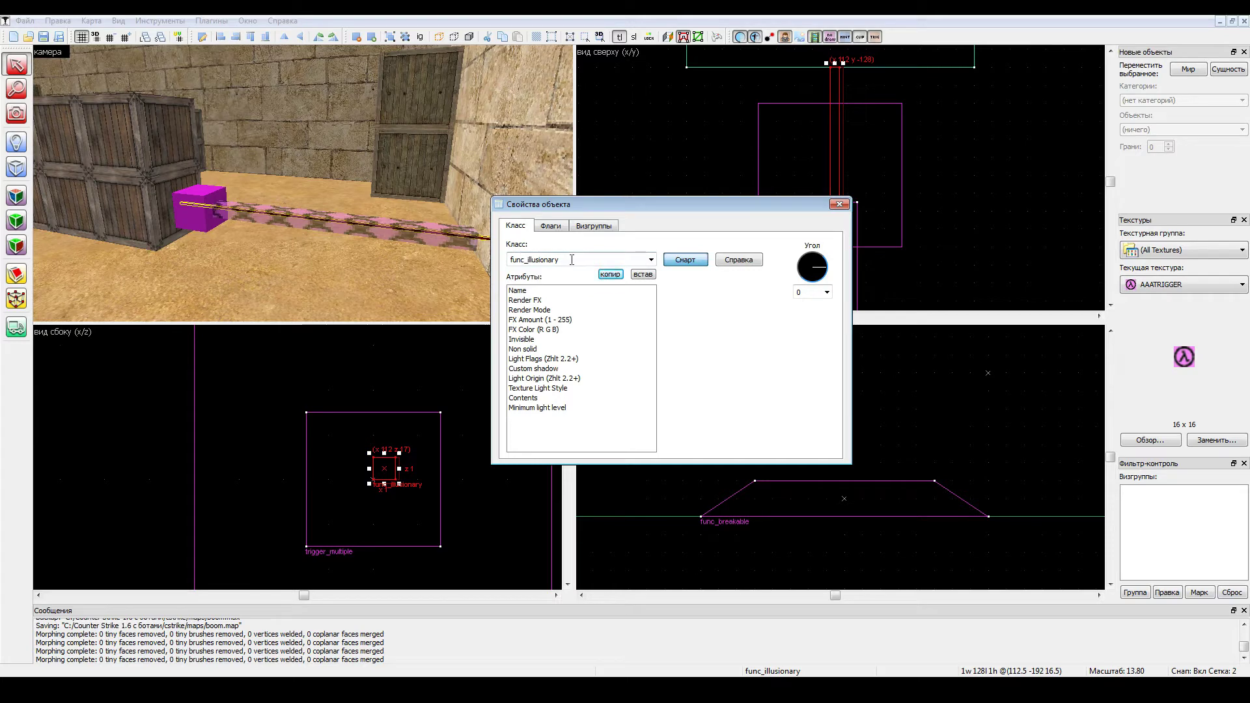
Try the Additive render mode with an FX Amount of 100 on the func_illusionary beam.
left_click(538, 292)
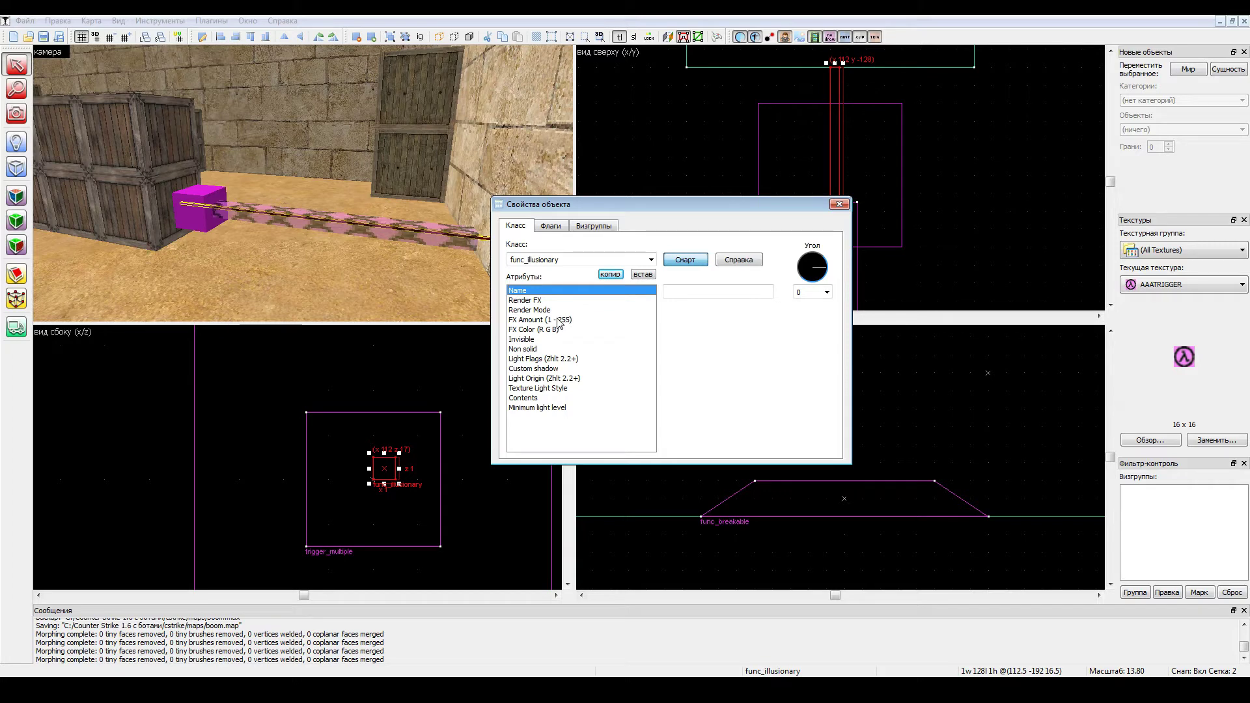
left_click(563, 310)
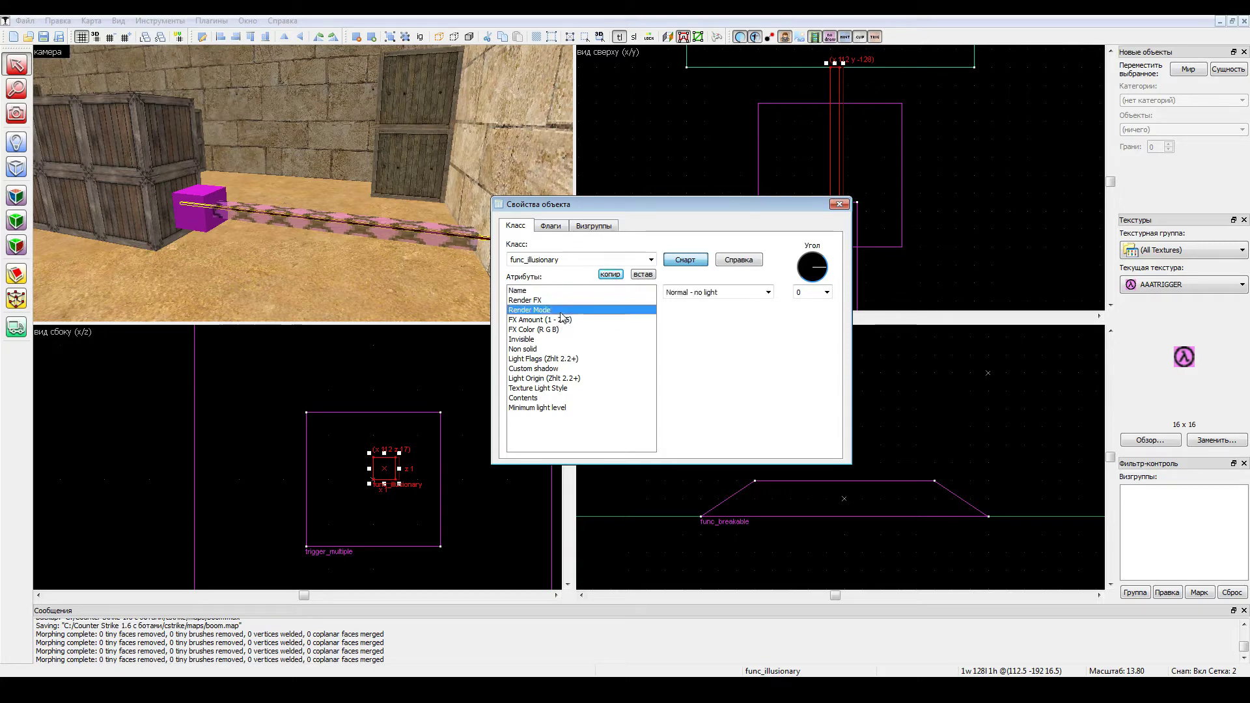
left_click(768, 294)
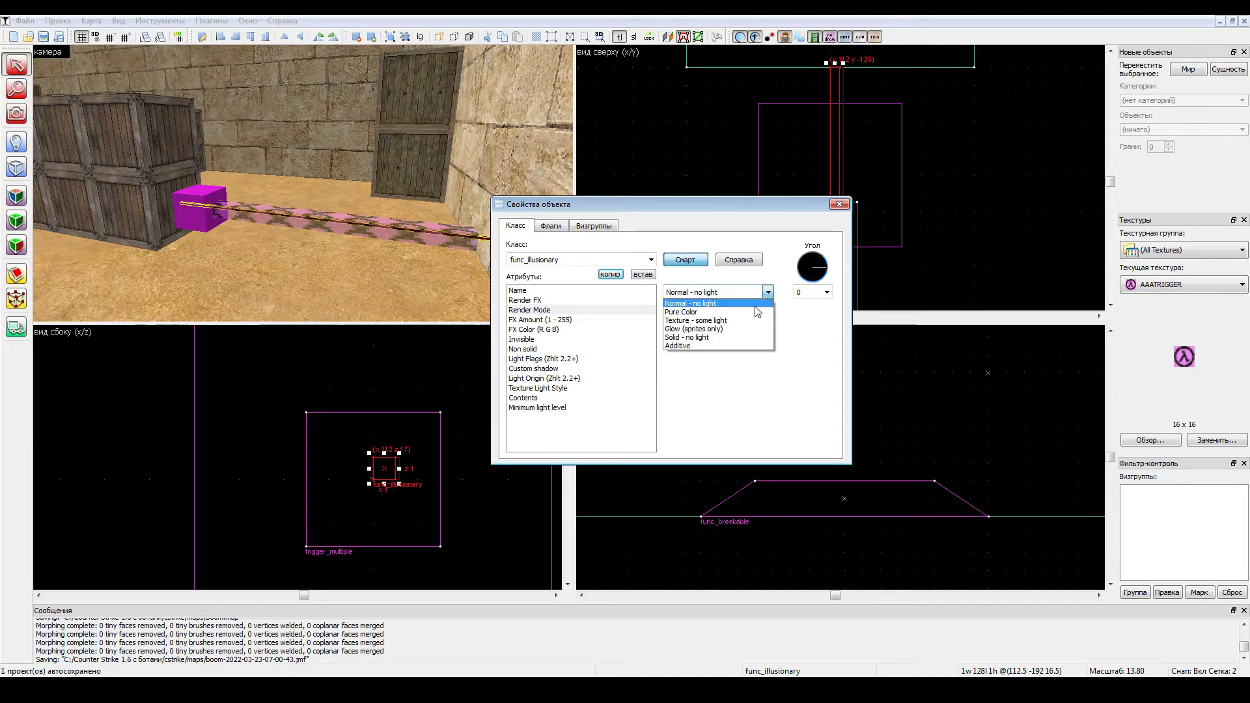
left_click(692, 349)
left_click(547, 319)
left_click(687, 292)
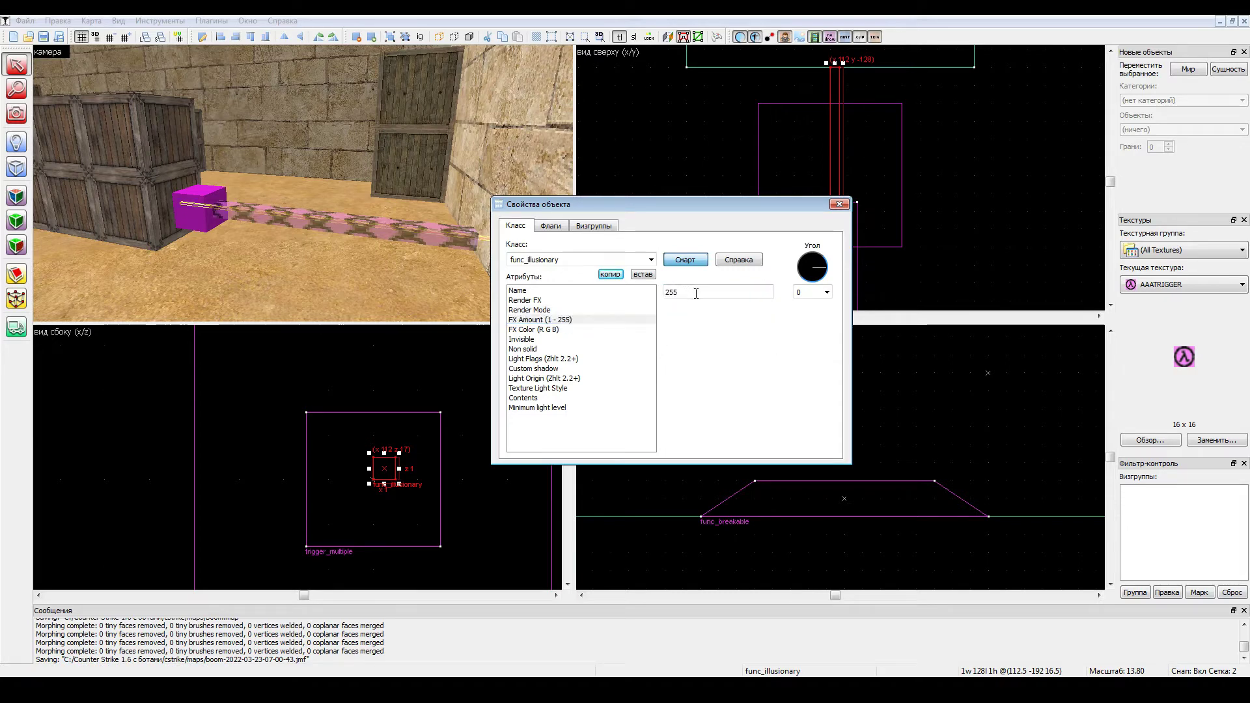
left_click_drag(696, 293, 666, 297)
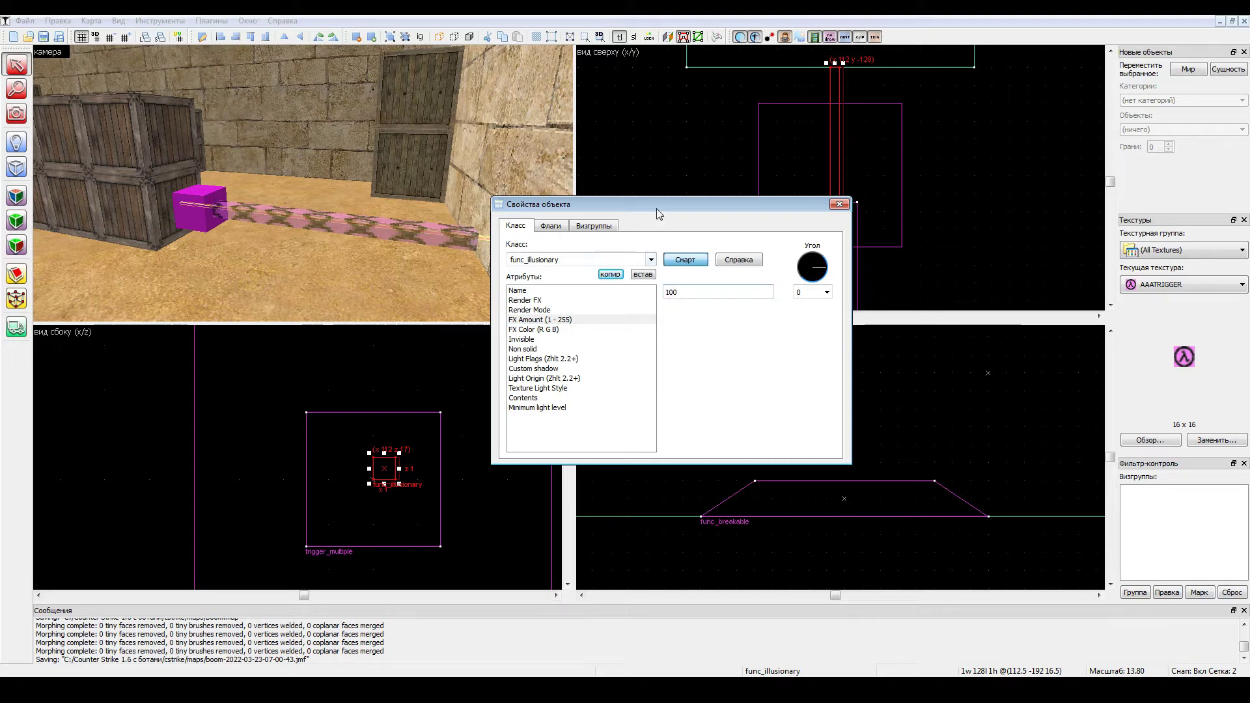
left_click_drag(656, 208, 720, 212)
Set the beam's FX Amount to 255 and Render Mode to Normal - no light, check its flags and close the properties.
left_click_drag(745, 297, 708, 297)
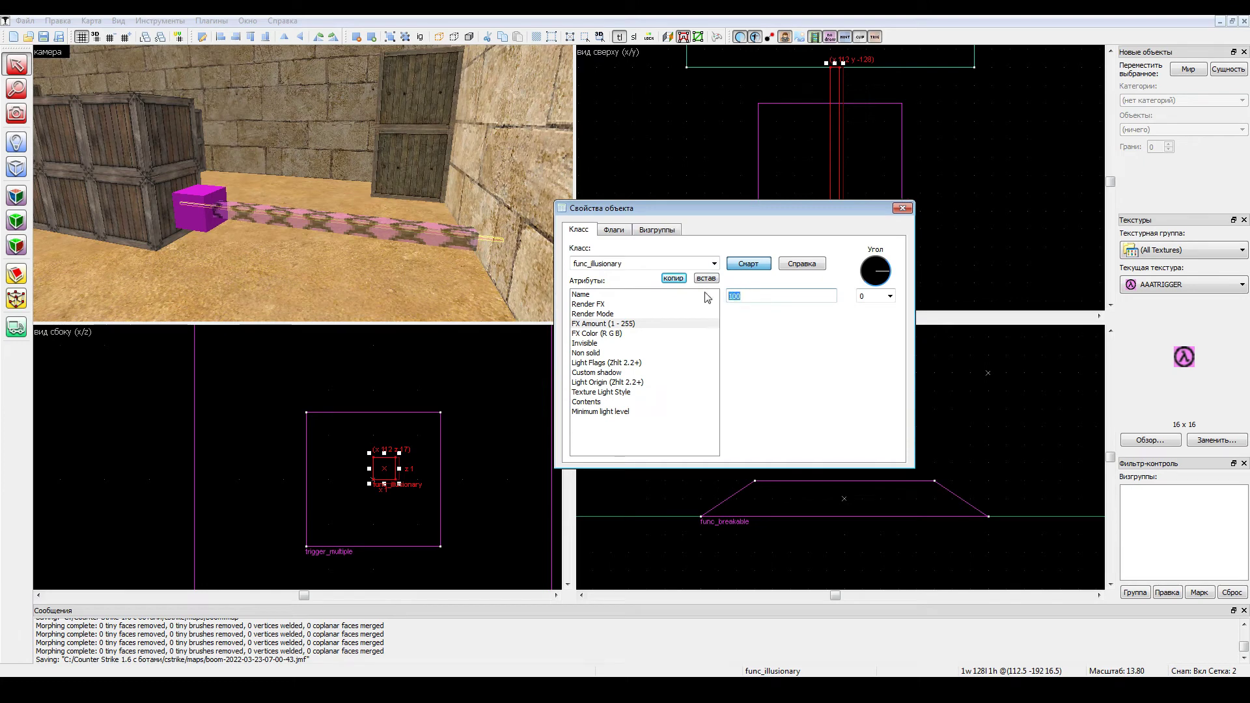
type("255")
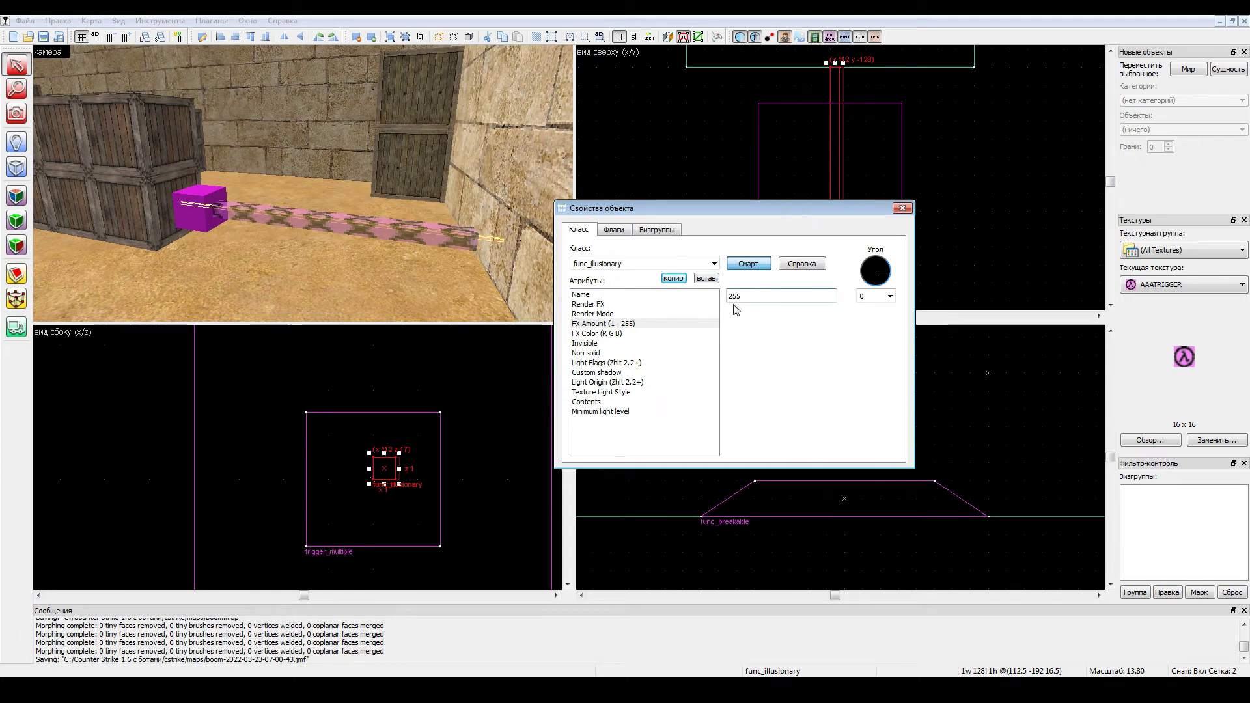
left_click(616, 314)
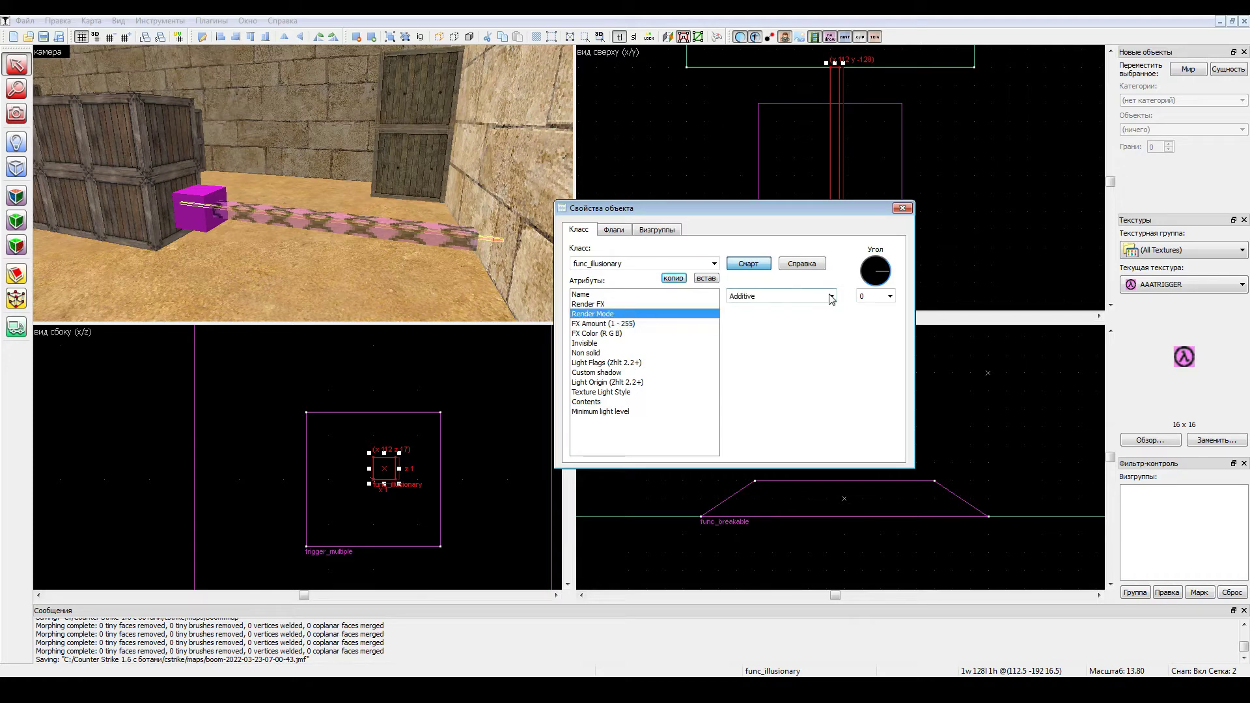
left_click(831, 297)
left_click(822, 317)
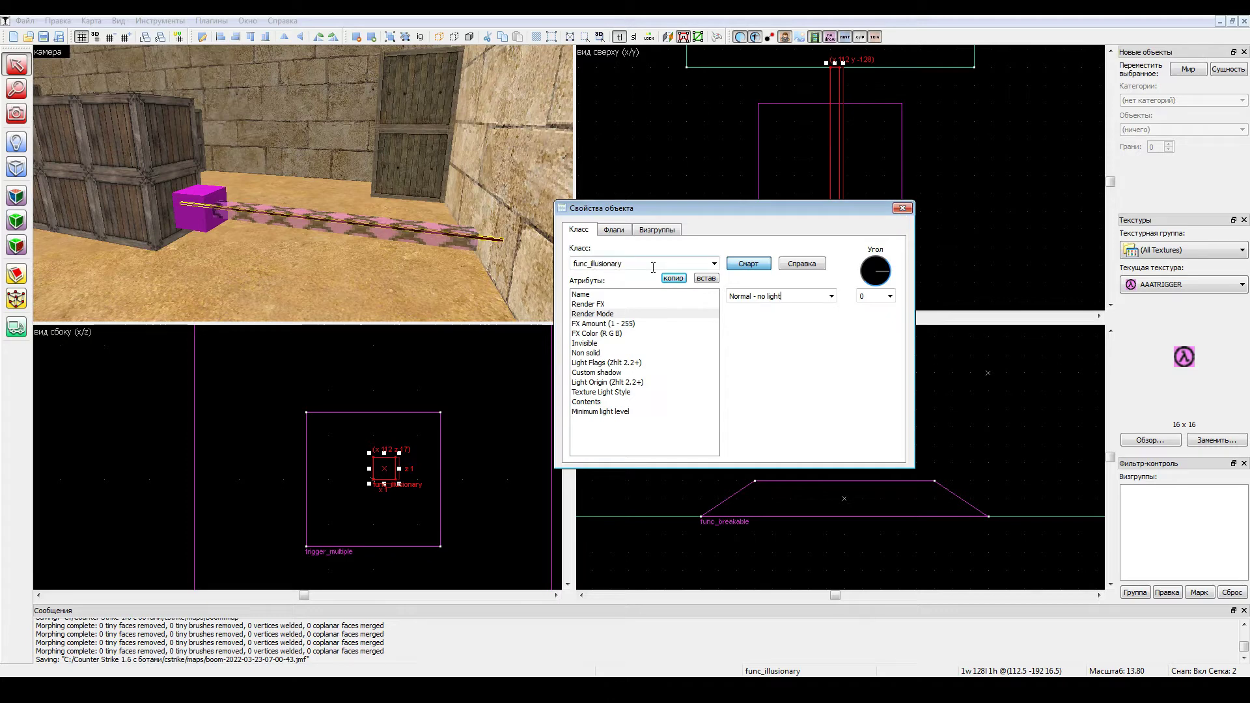
left_click(615, 231)
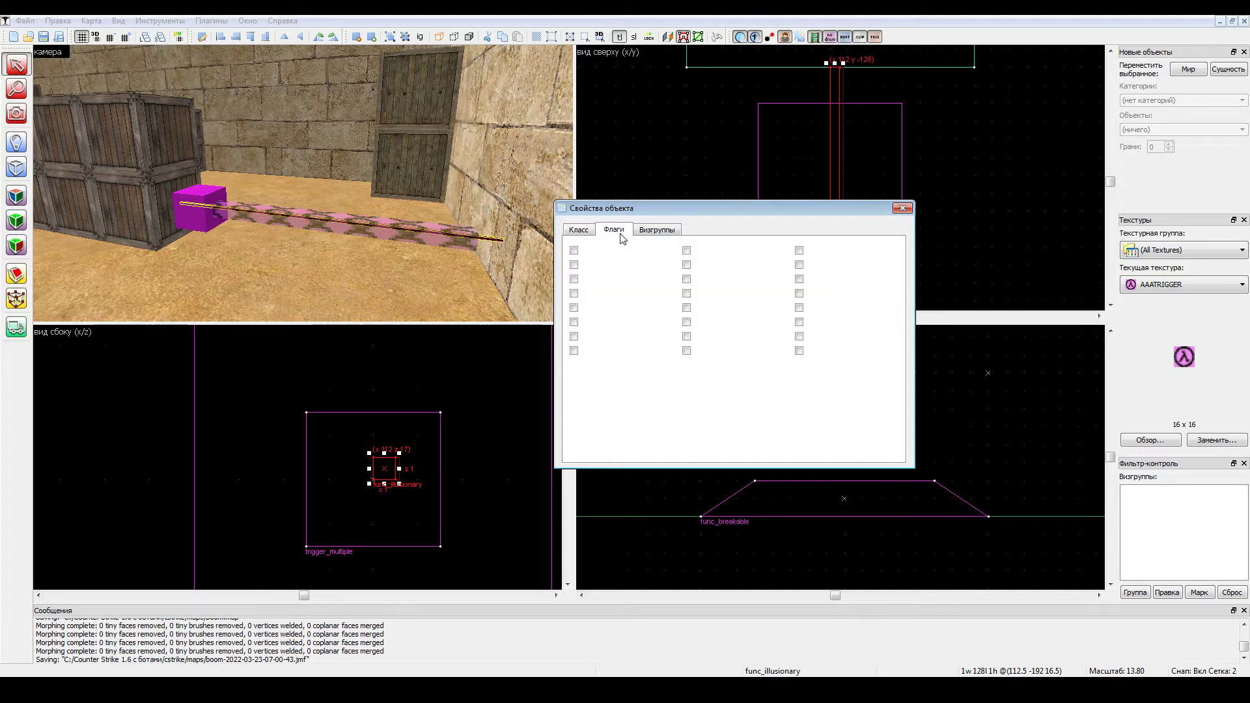
left_click(902, 208)
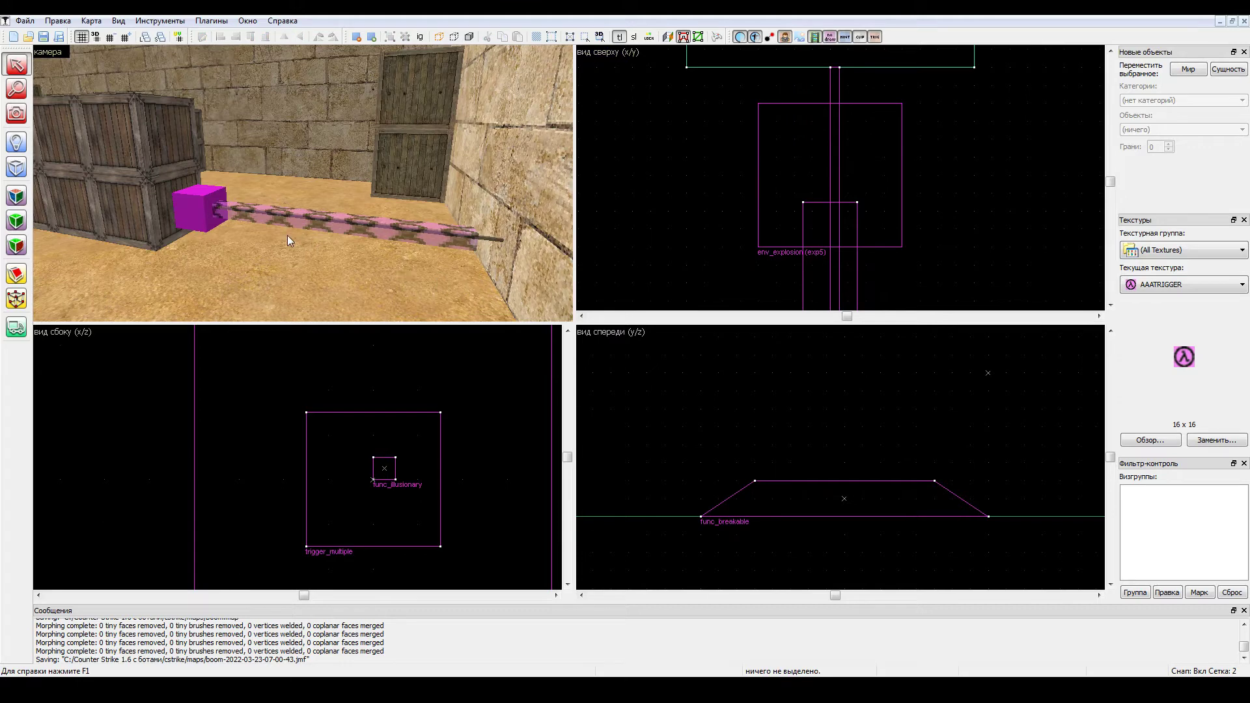
Place a new env_explosion entity at about x 94, y -138, beside the existing exp5 explosion.
left_click(200, 209)
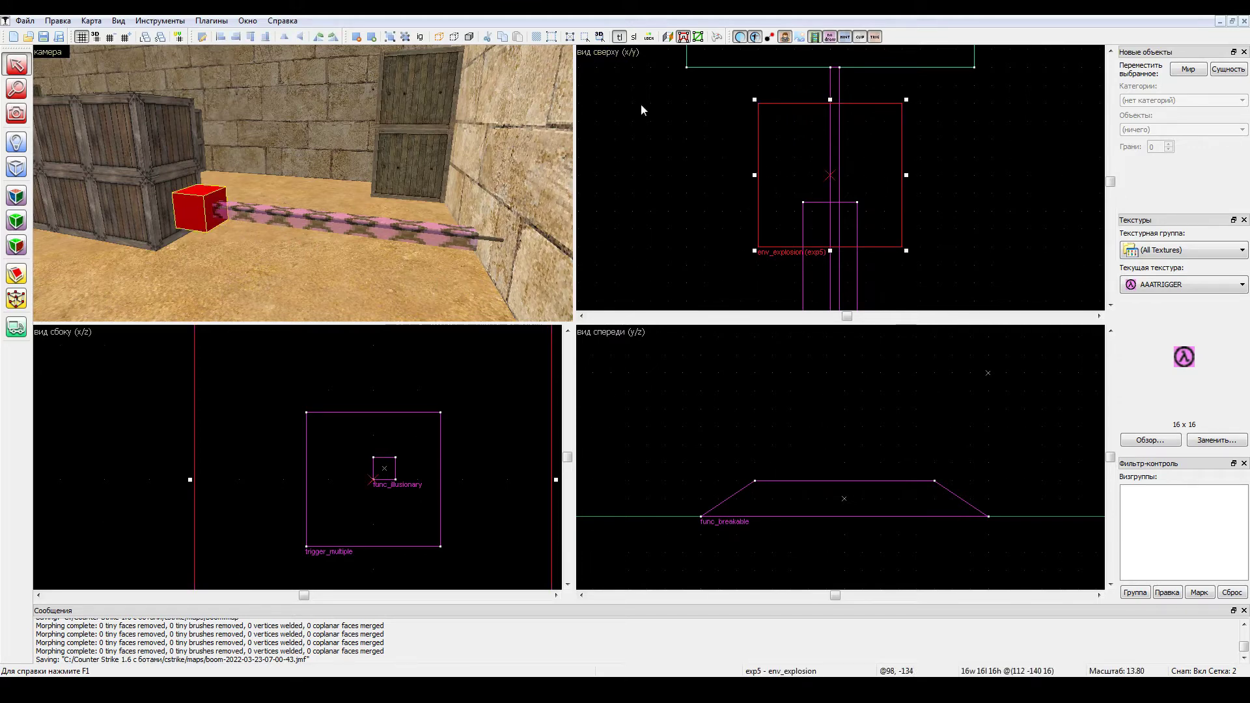
key("Escape")
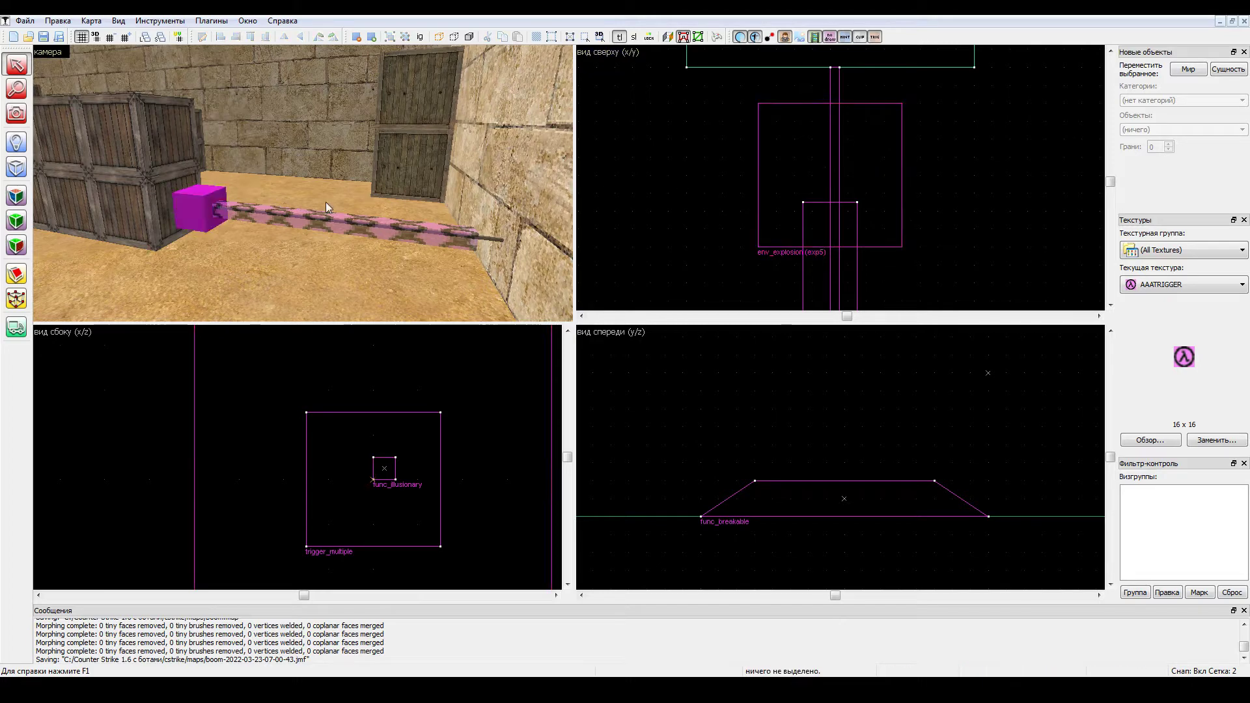
left_click(16, 142)
left_click(678, 167)
right_click(678, 169)
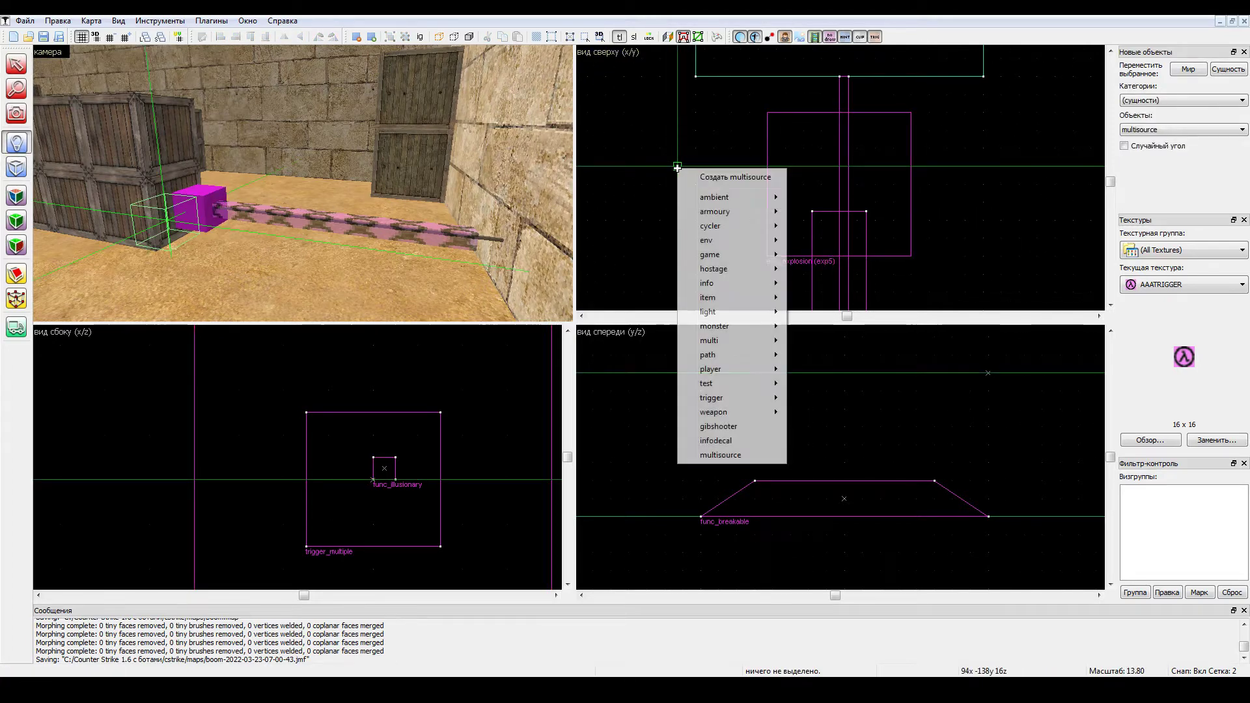
mouse_move(739, 242)
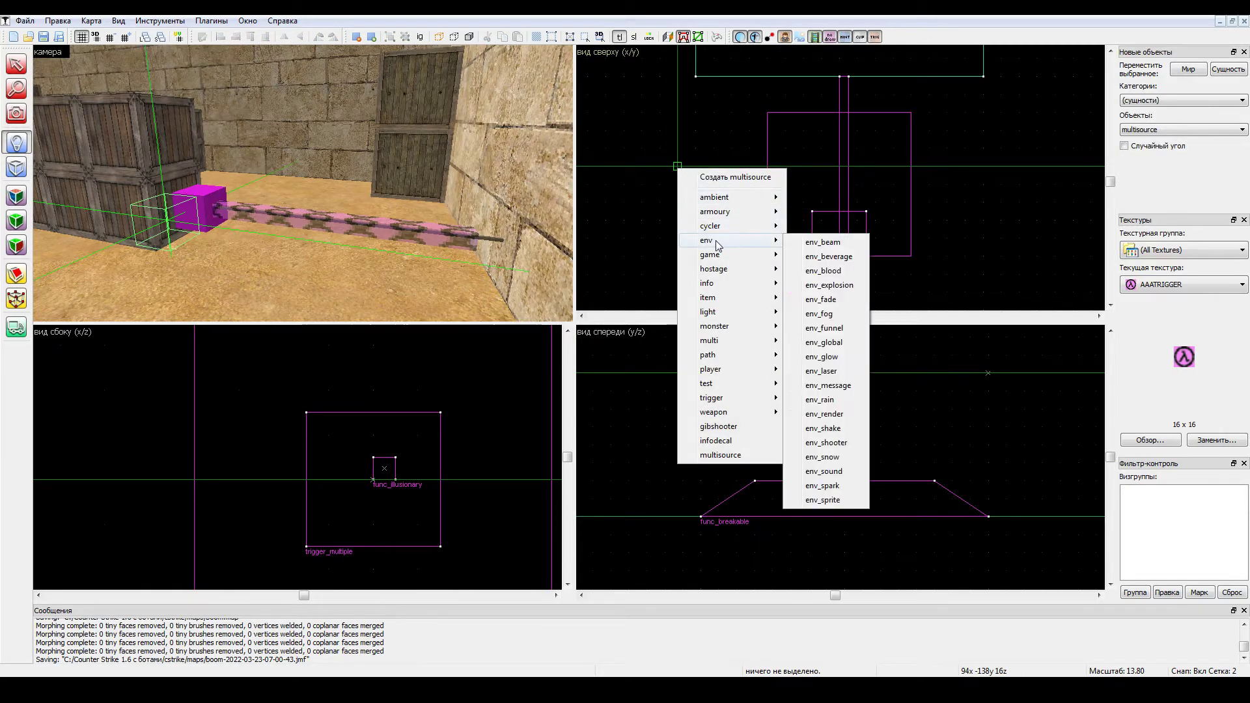
left_click(853, 287)
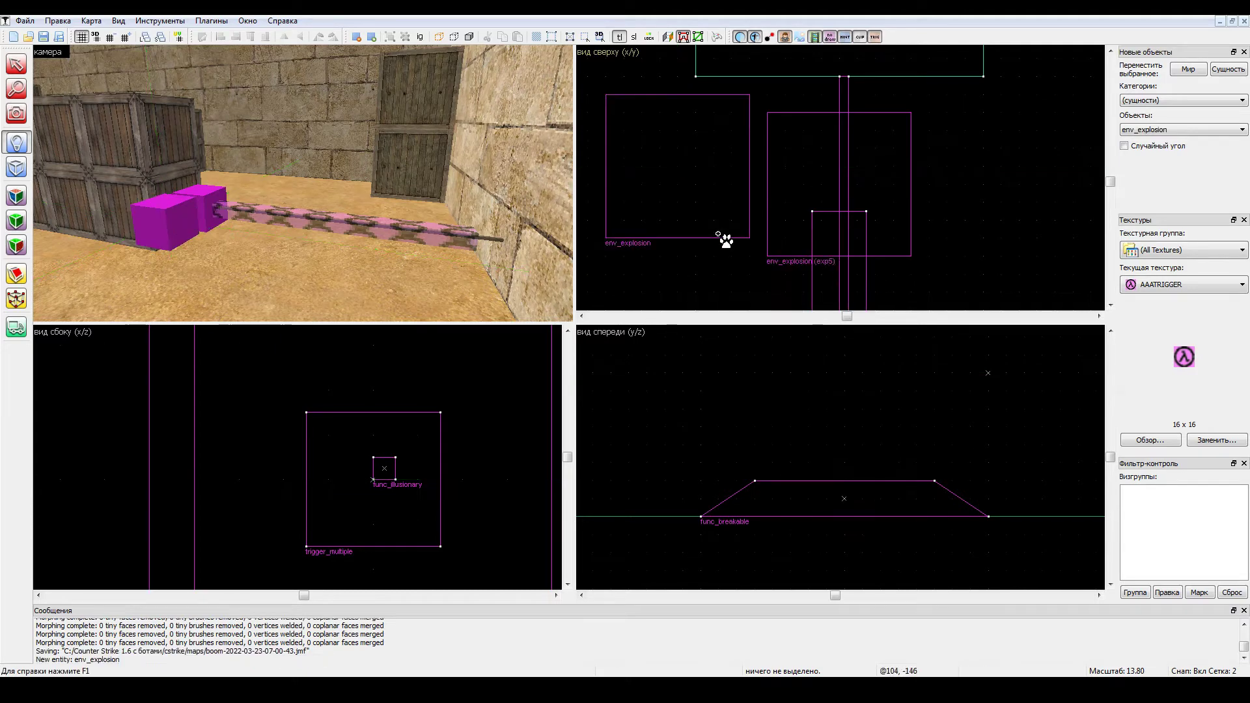
Delete the extra unnamed env_explosion and move the exp5 explosion to y -136 in the top view, flush against the crate.
key("shift+s")
left_click(166, 215)
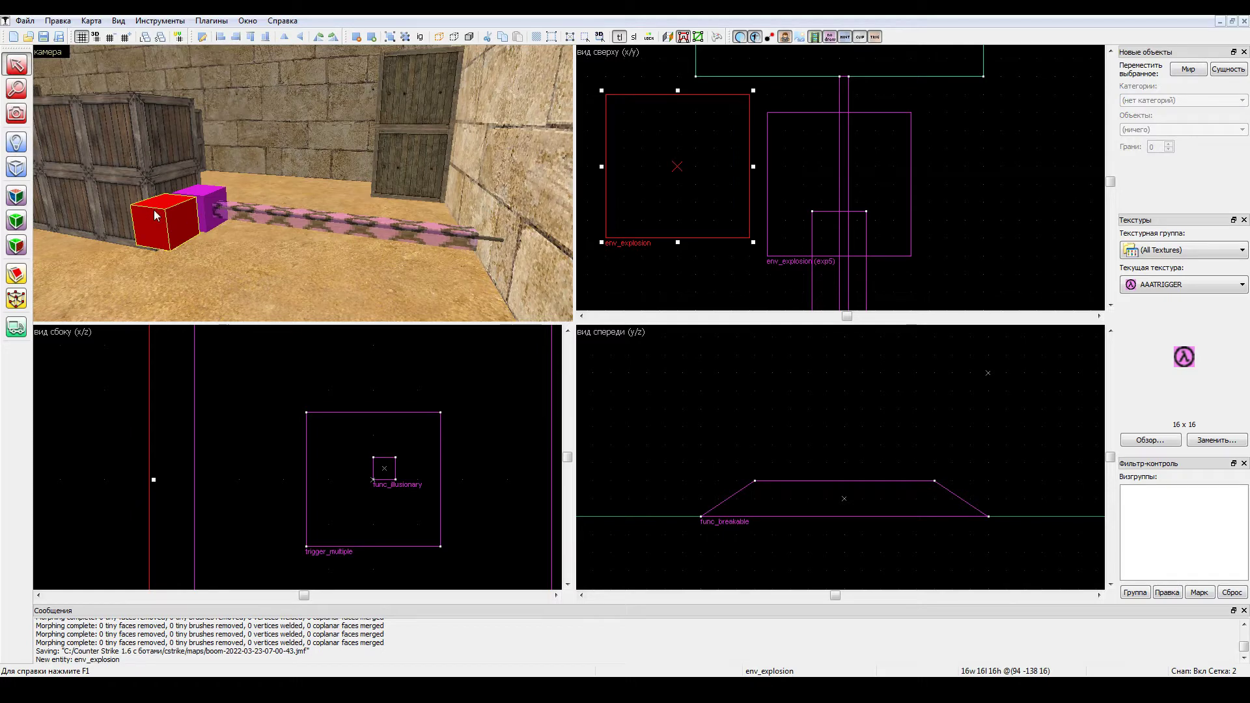
key("Delete")
left_click(208, 206)
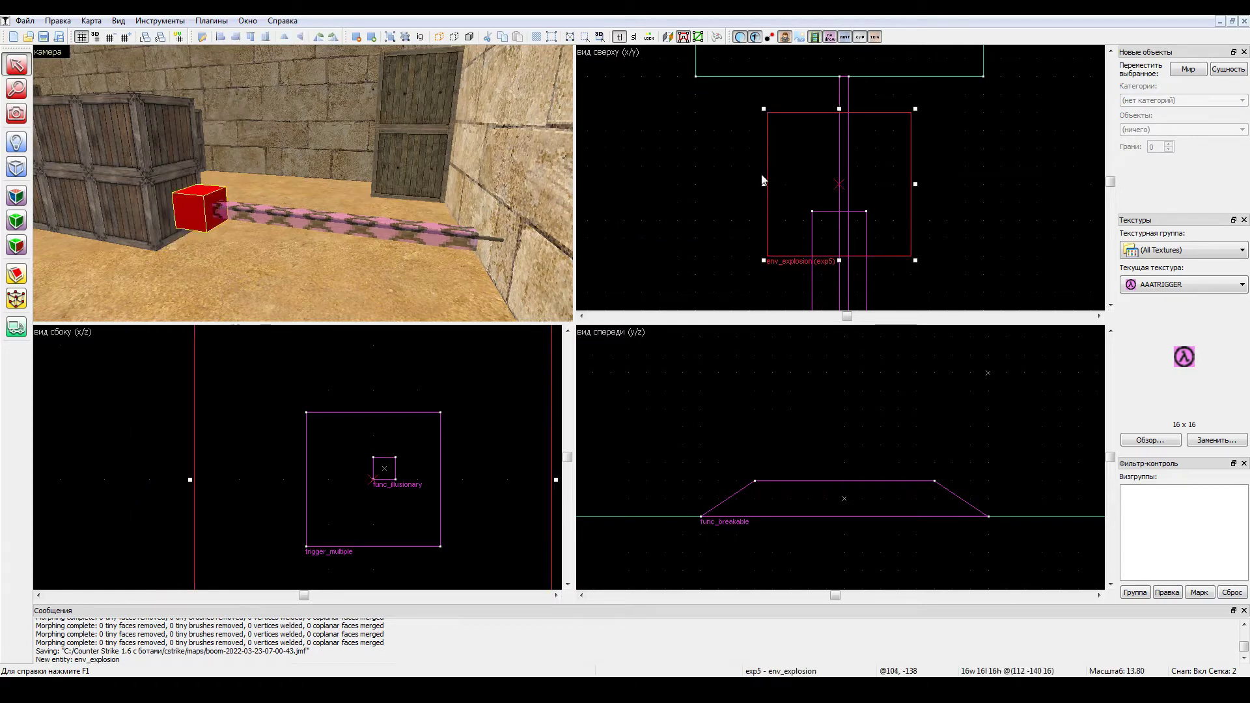
left_click_drag(802, 161, 804, 125)
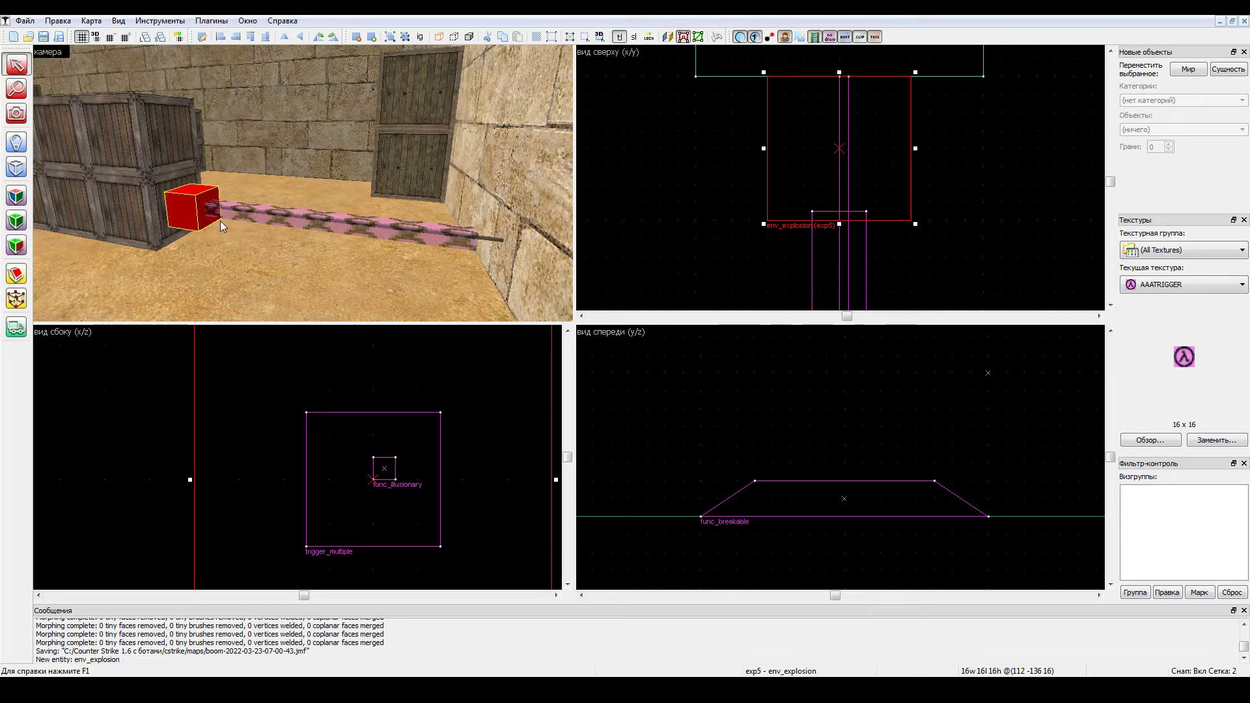
Check the Name, Magnitude and flags in the exp5 explosion's object properties, close them and clear the selection.
right_click(796, 155)
left_click(834, 476)
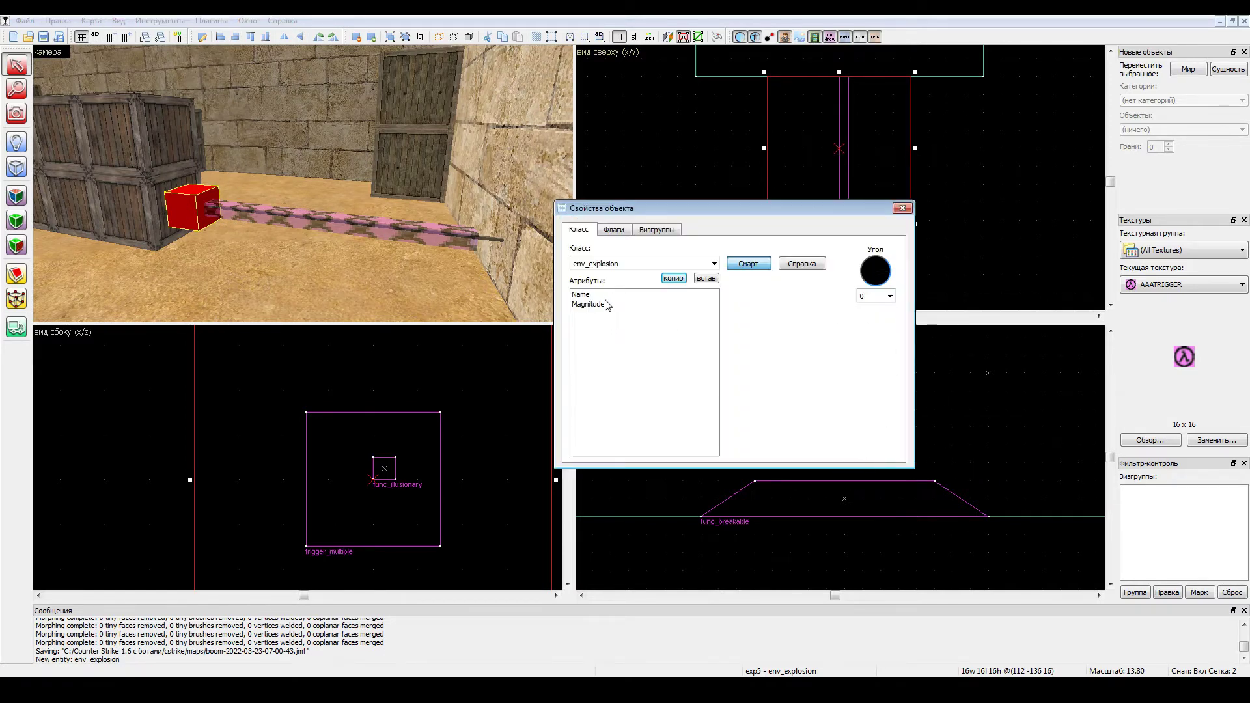
left_click(612, 295)
left_click(753, 296)
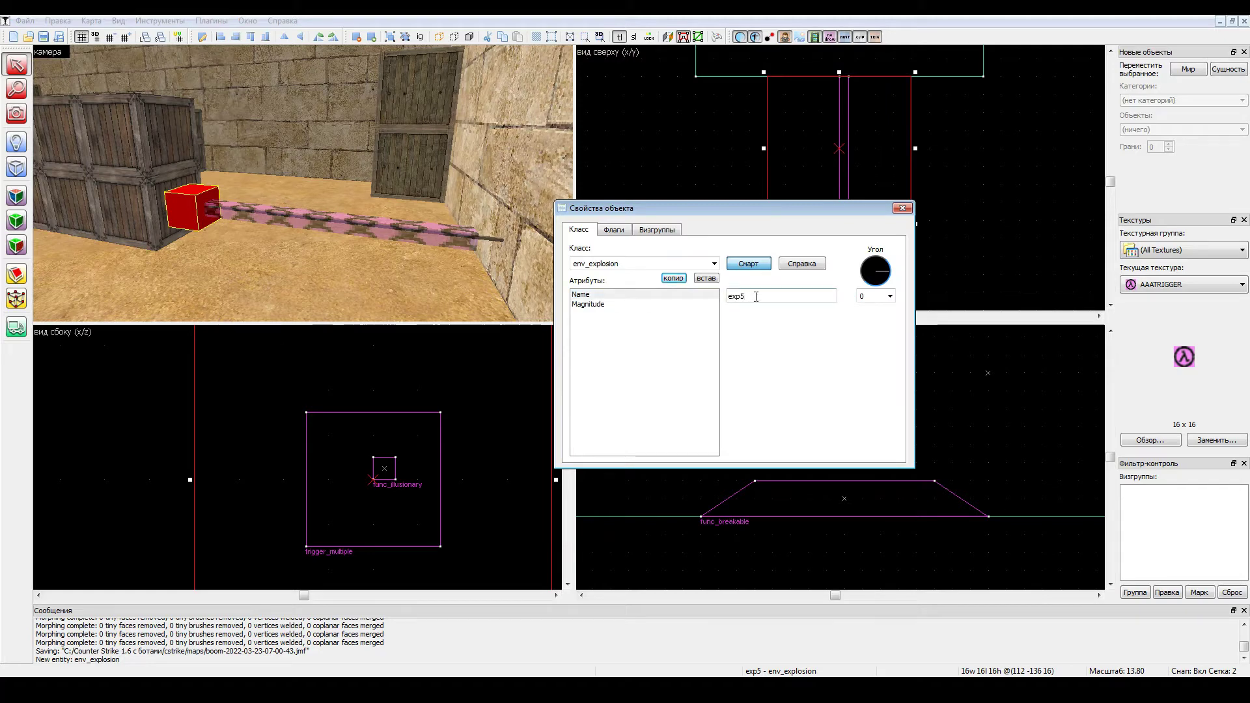
left_click(679, 304)
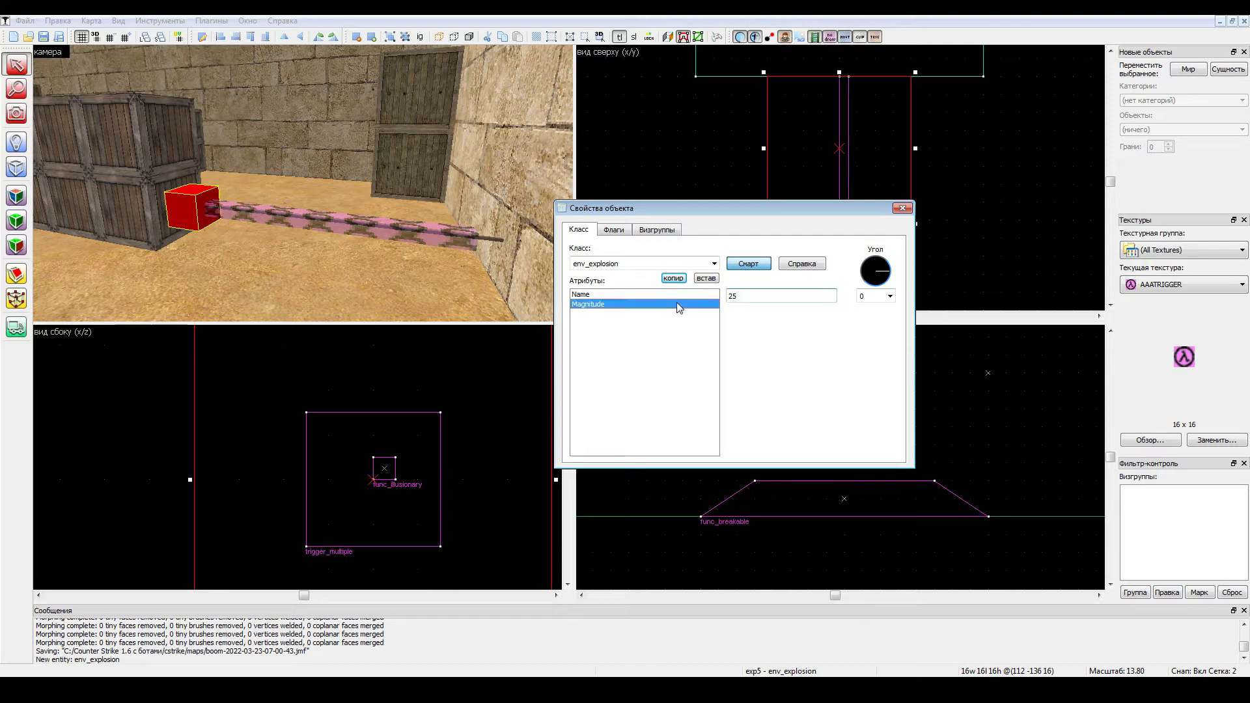
left_click(752, 298)
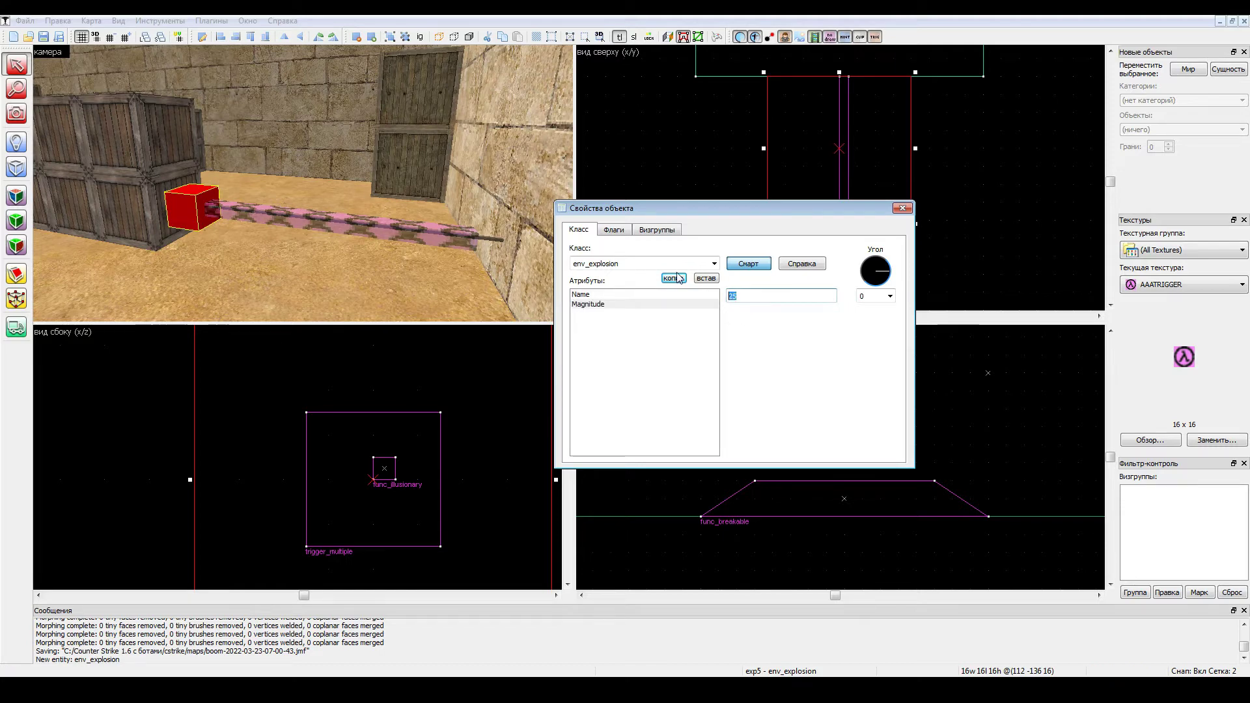
left_click(613, 231)
left_click(578, 230)
left_click(902, 208)
key("Escape")
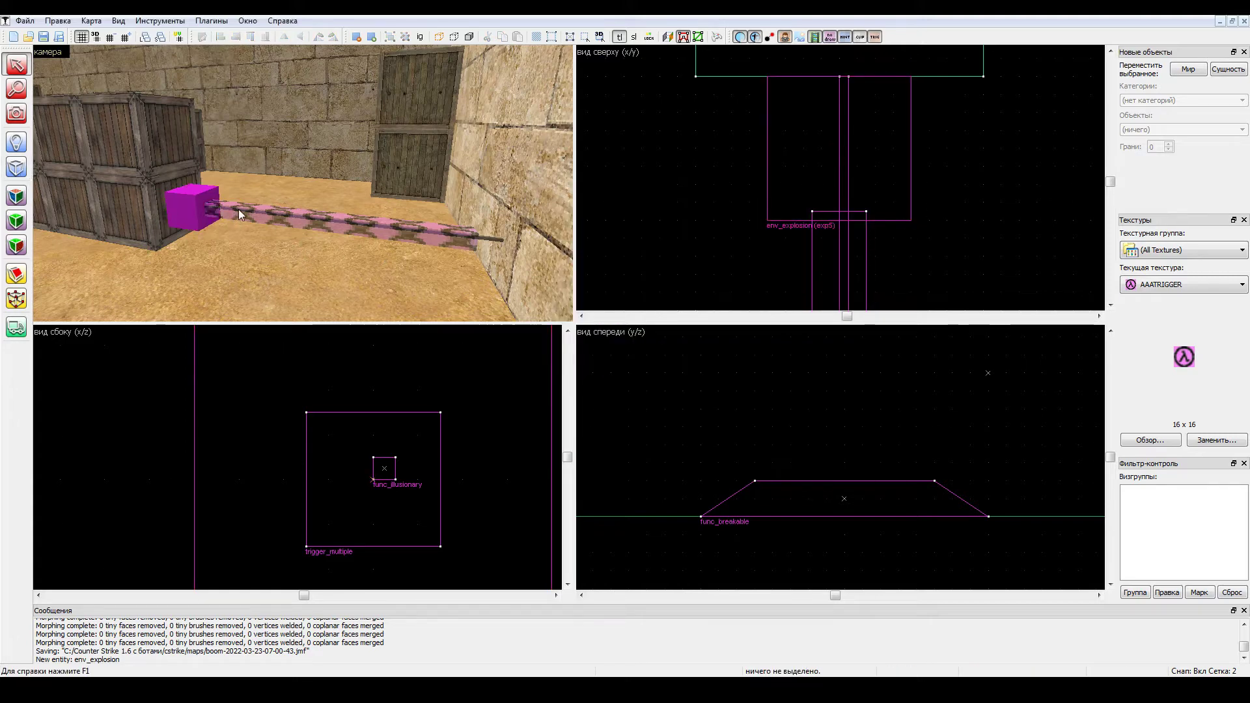
Resize the trigger_multiple around the beam in the top view, trying a 72-unit length before extending it to 106 units.
left_click(301, 230)
scroll(804, 150, "down", 5)
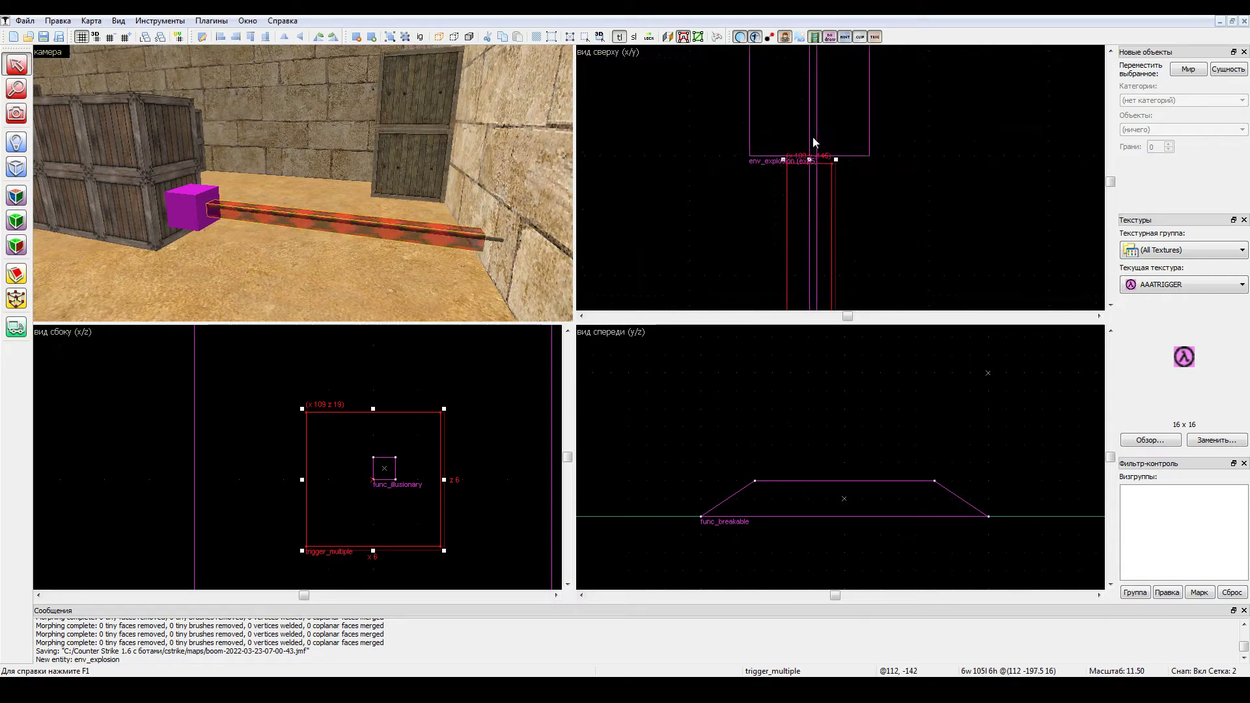
scroll(808, 147, "down", 4)
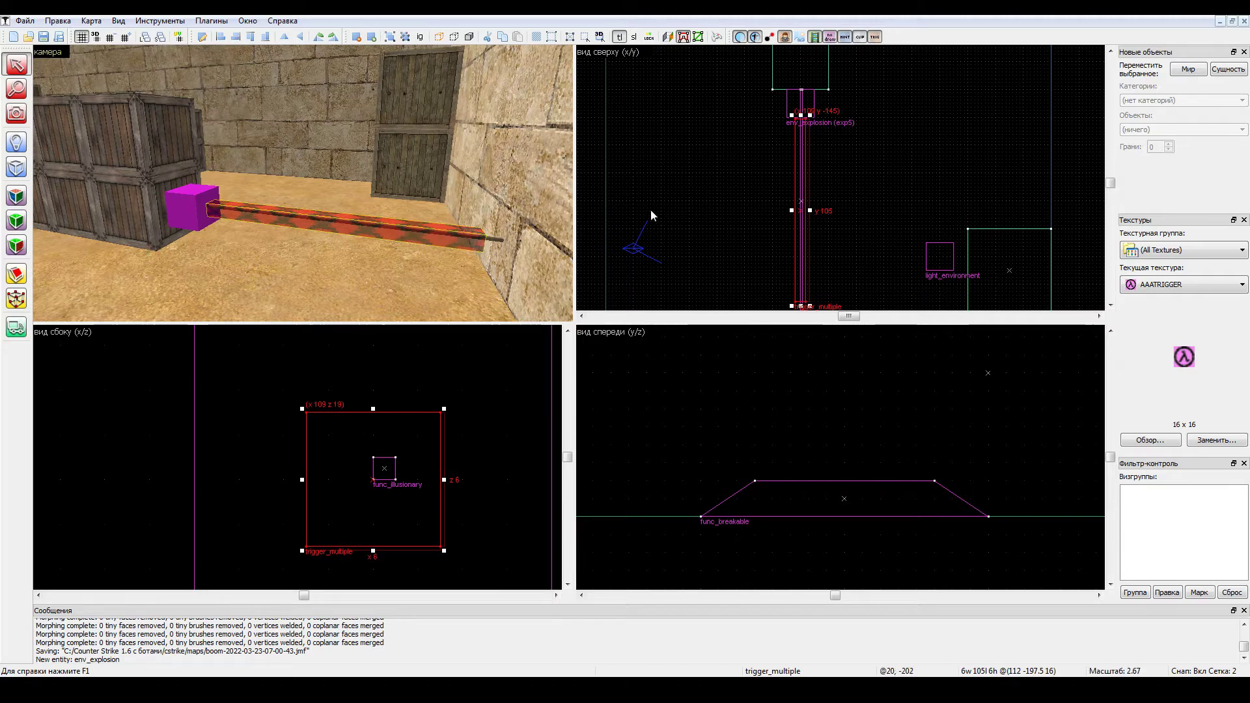
left_click_drag(801, 114, 801, 172)
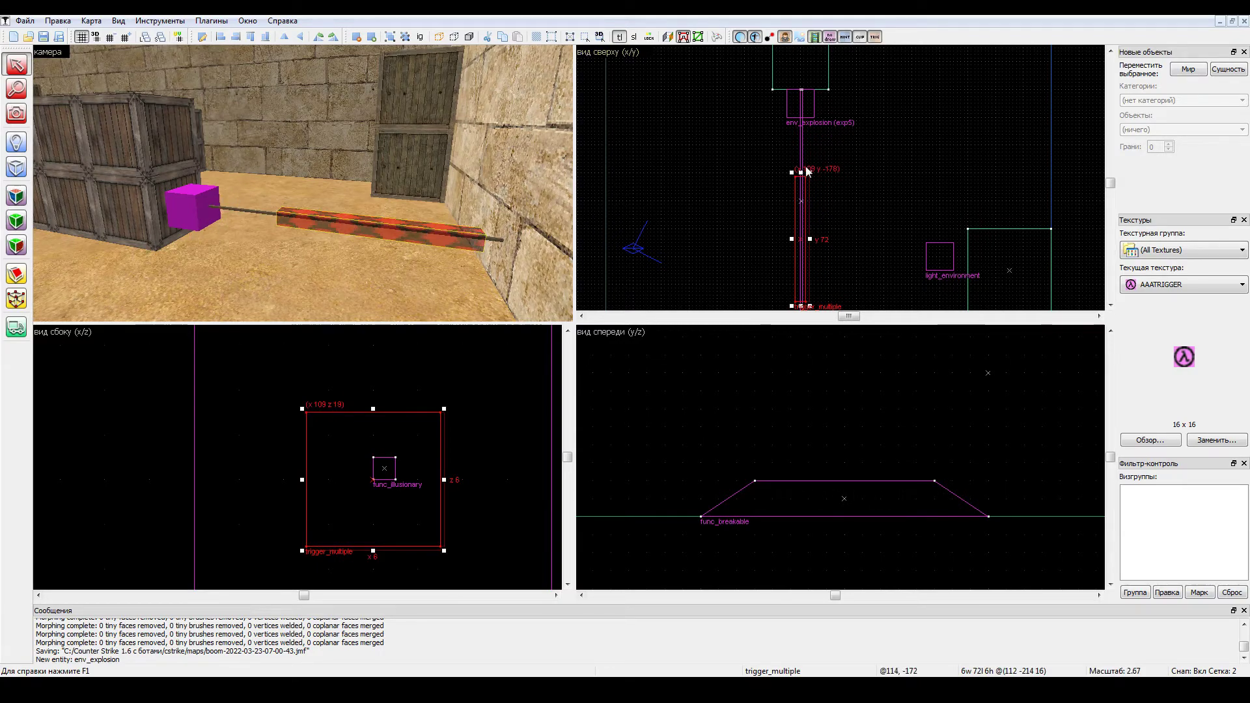
mouse_move(802, 172)
left_mouse_down()
mouse_move(799, 113)
mouse_move(769, 111)
left_mouse_up()
scroll(763, 120, "up", 2)
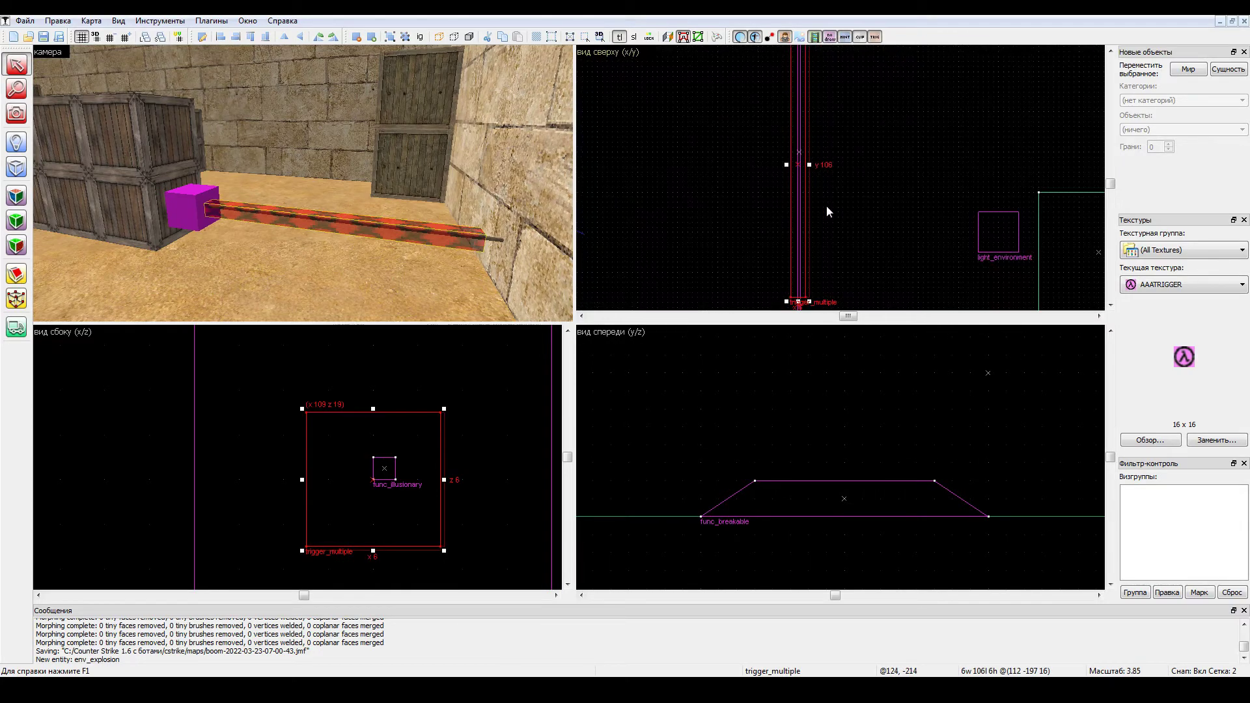
Open the trigger_multiple's object properties and review its Name, Master and the available Target entities.
right_click(406, 231)
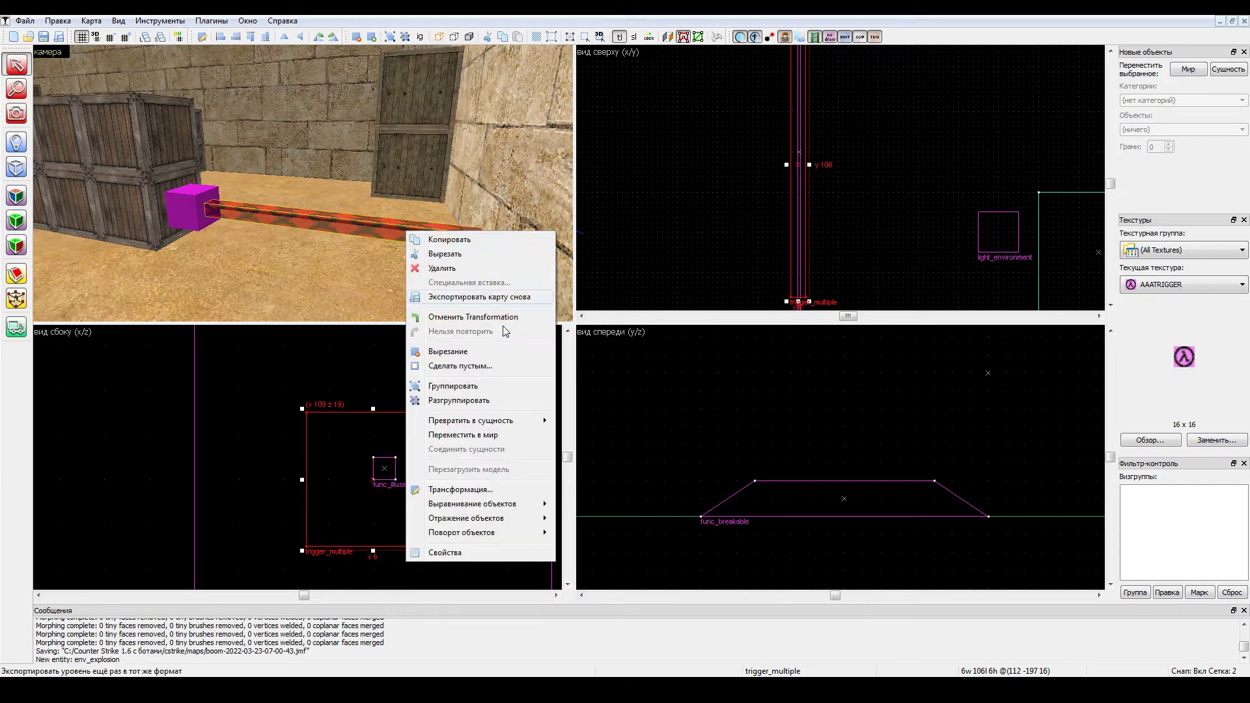
left_click(446, 553)
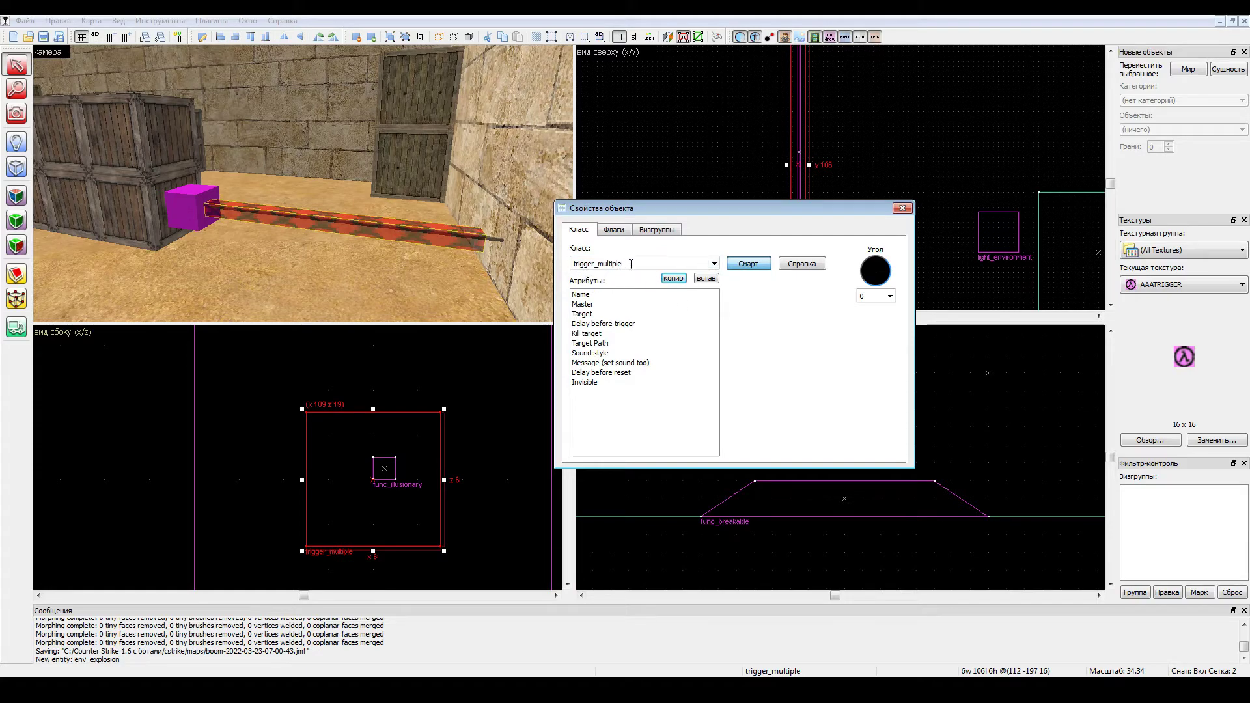
left_click(600, 295)
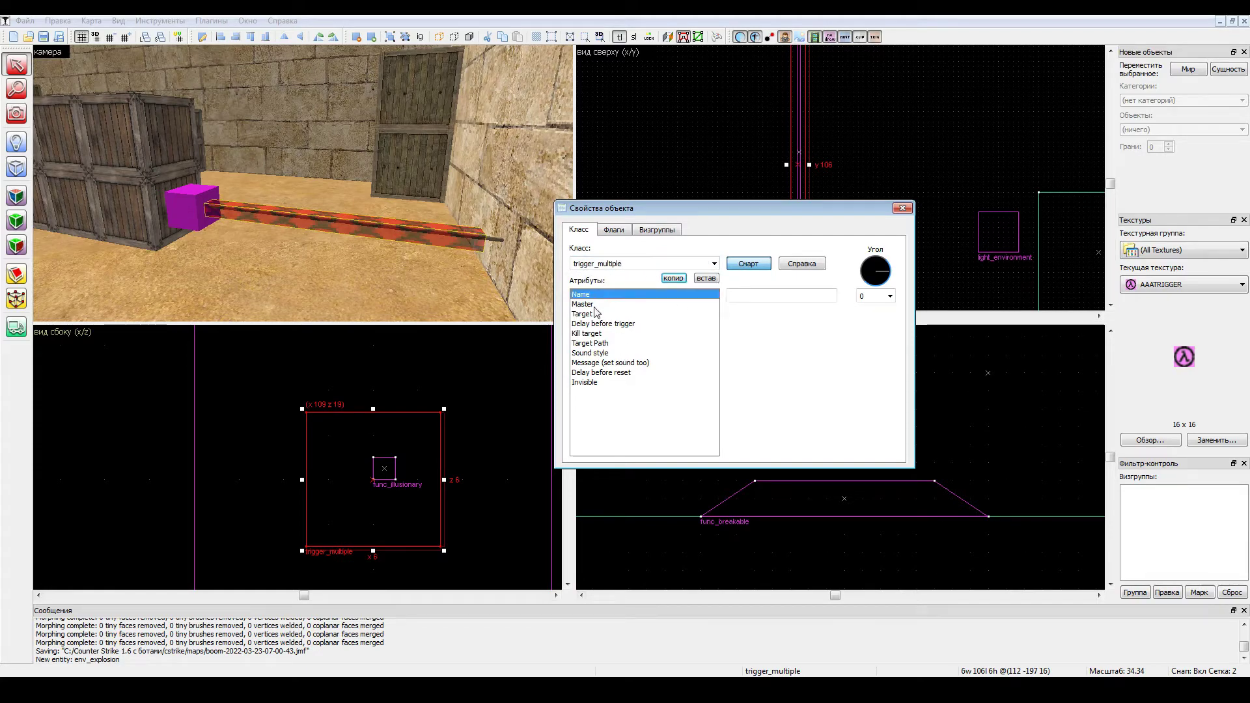
left_click(593, 304)
left_click(598, 314)
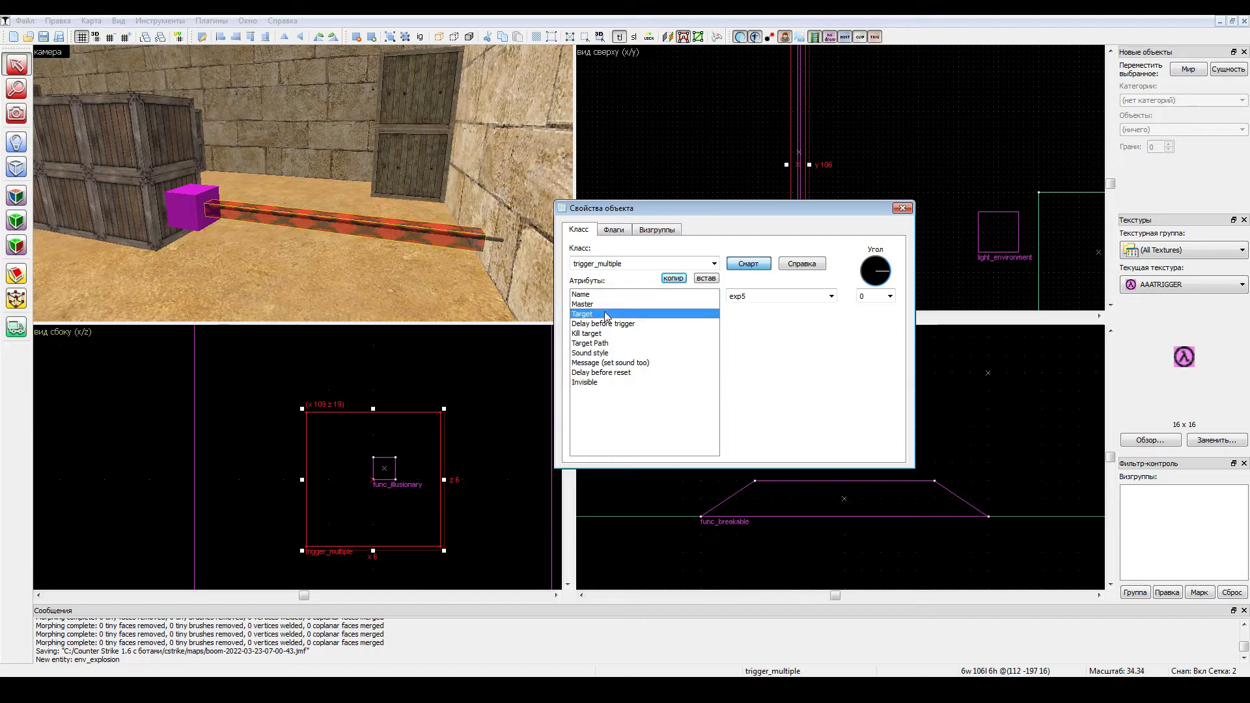
left_click(832, 297)
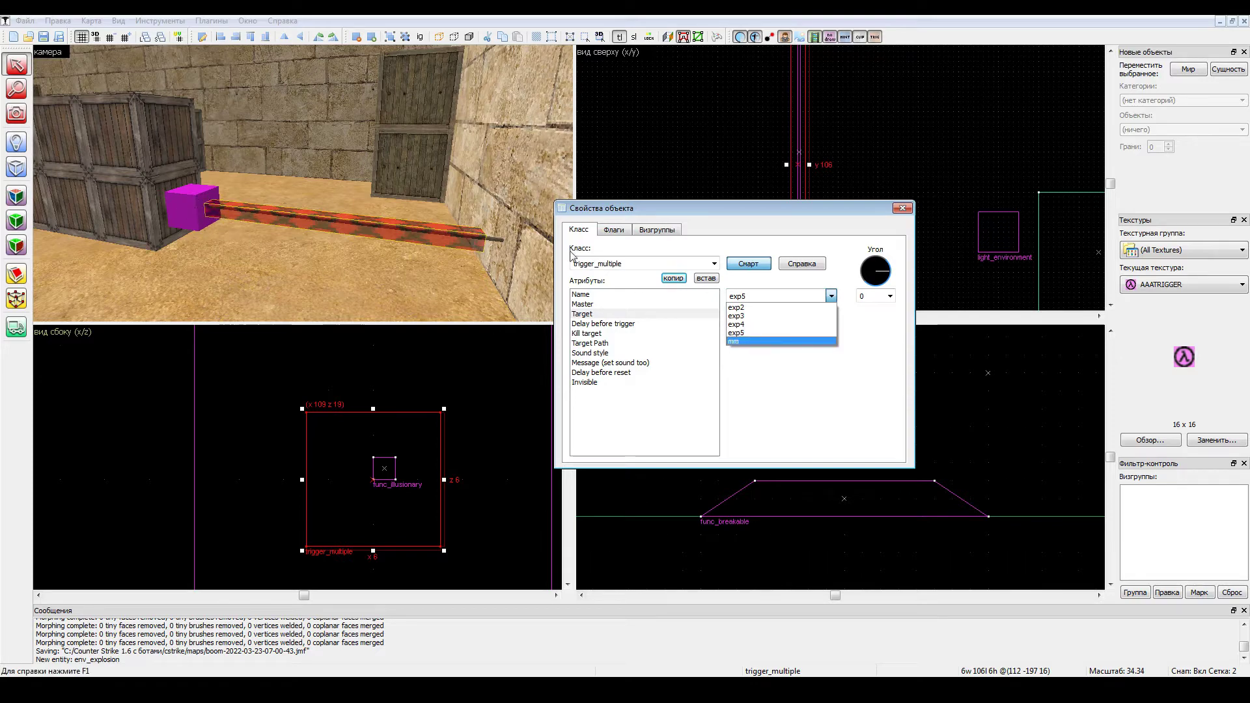
left_click(794, 361)
Examine the Delay before trigger value of the trigger_multiple.
left_click(599, 325)
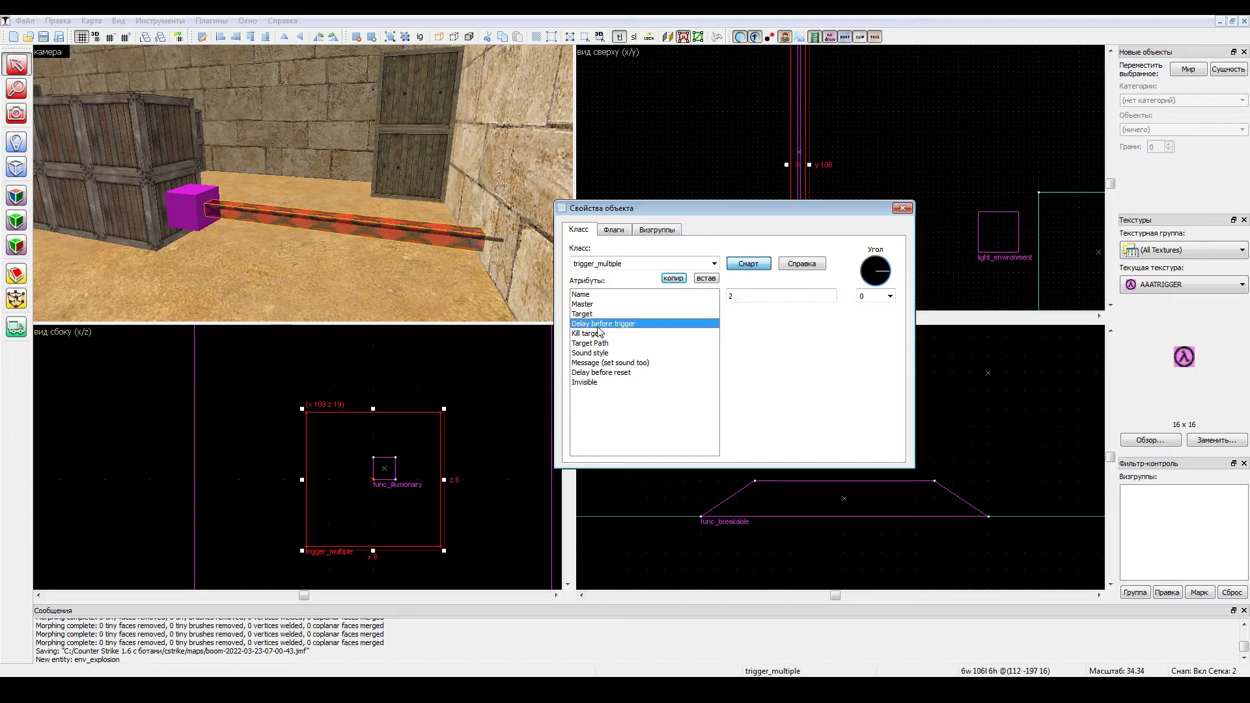
left_click(753, 296)
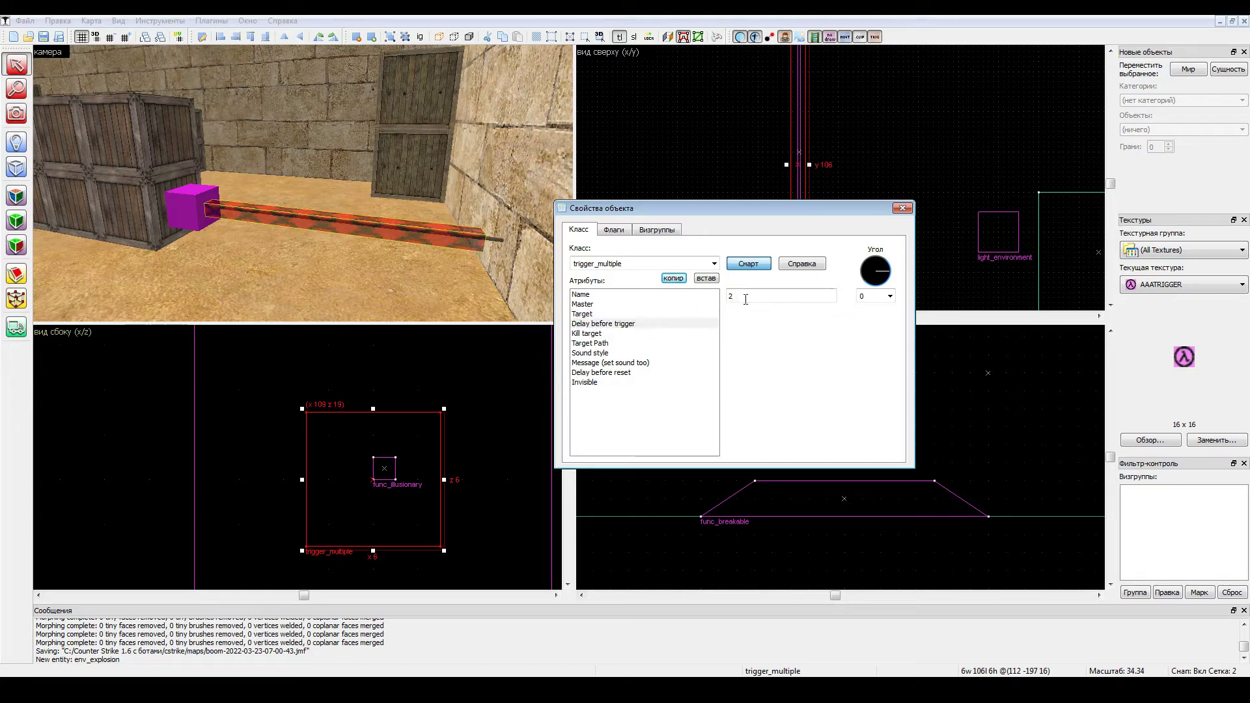
left_click_drag(745, 299, 712, 303)
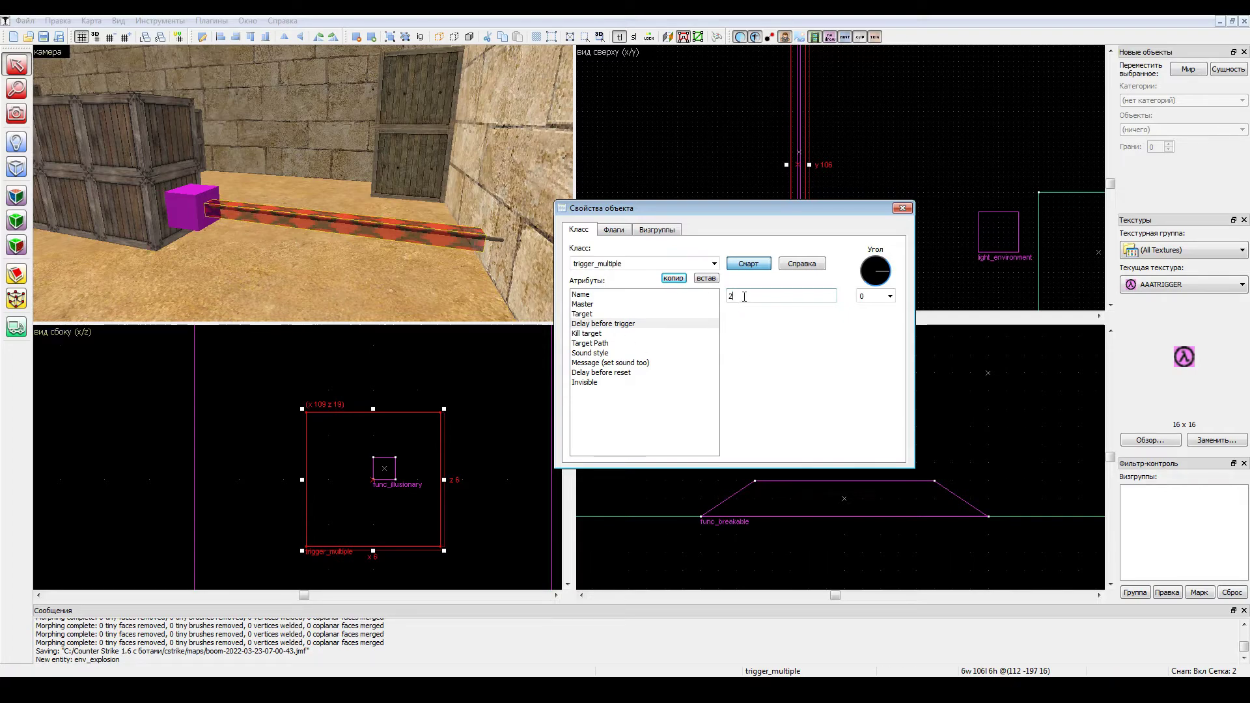
left_click_drag(744, 297, 697, 296)
Check the trigger_multiple's Target Path, Sound style, Delay before reset, Invisible and flags settings, and close its properties.
left_click(594, 342)
left_click(602, 353)
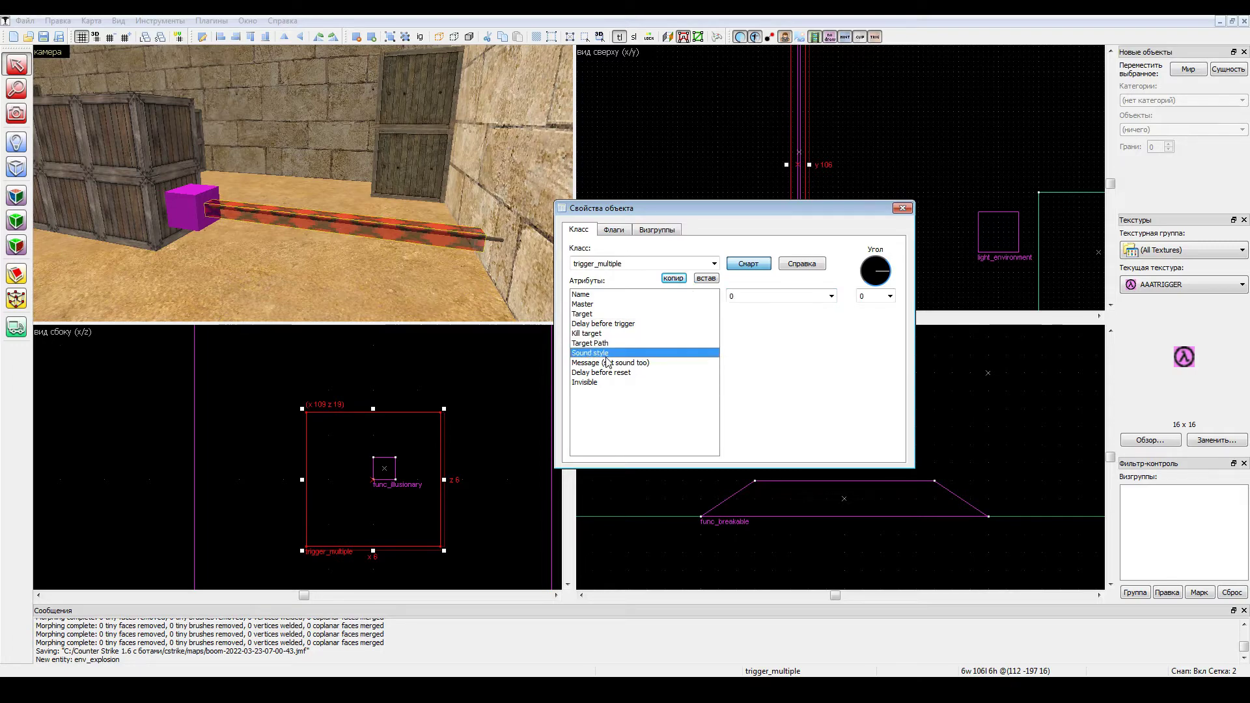
left_click(609, 372)
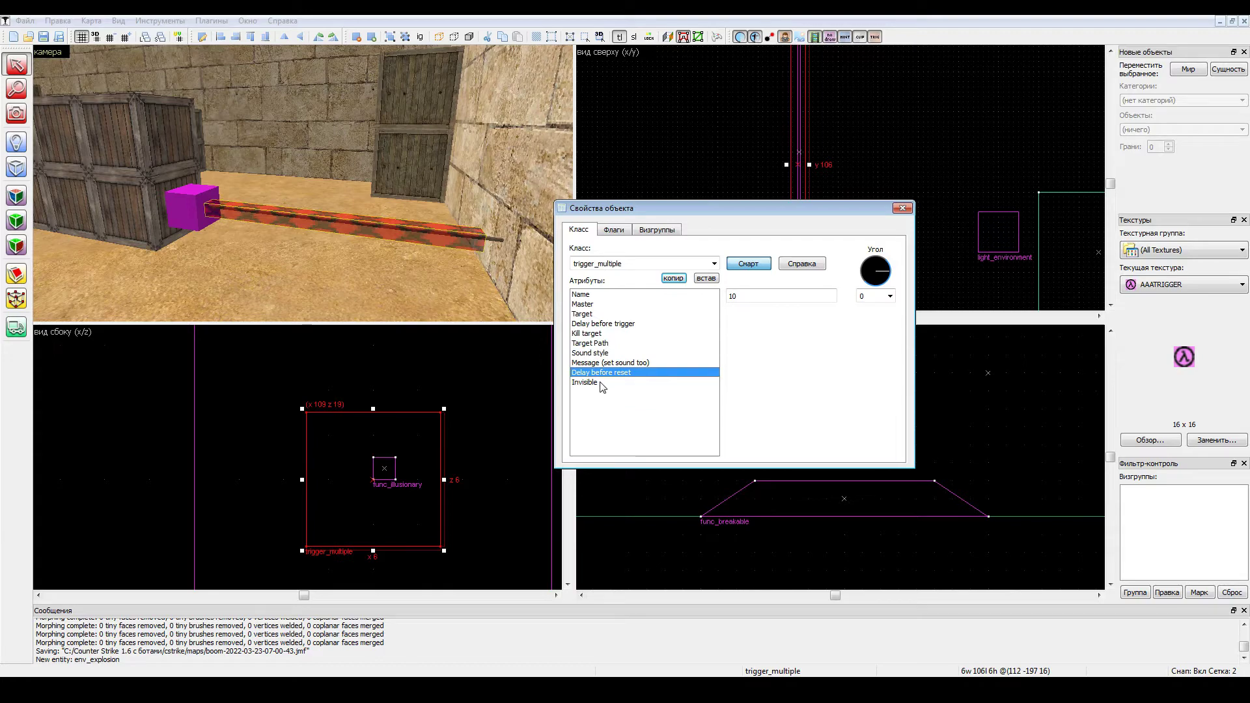
left_click(619, 383)
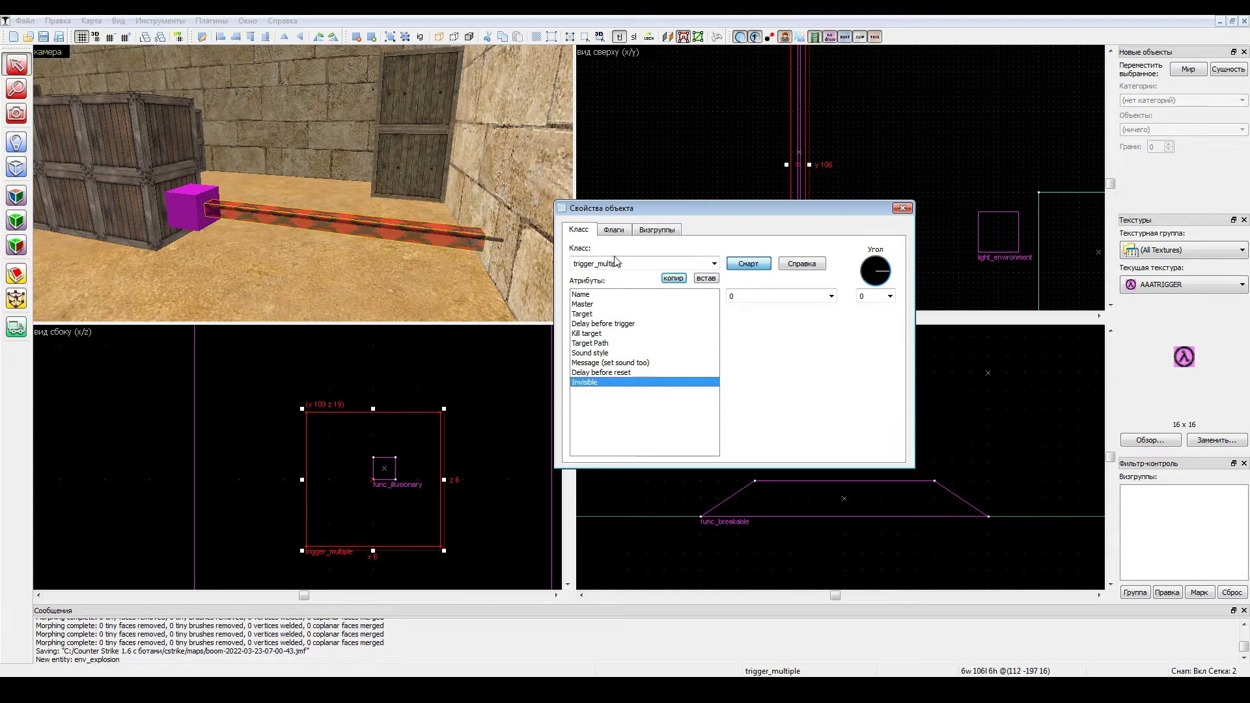
left_click(610, 231)
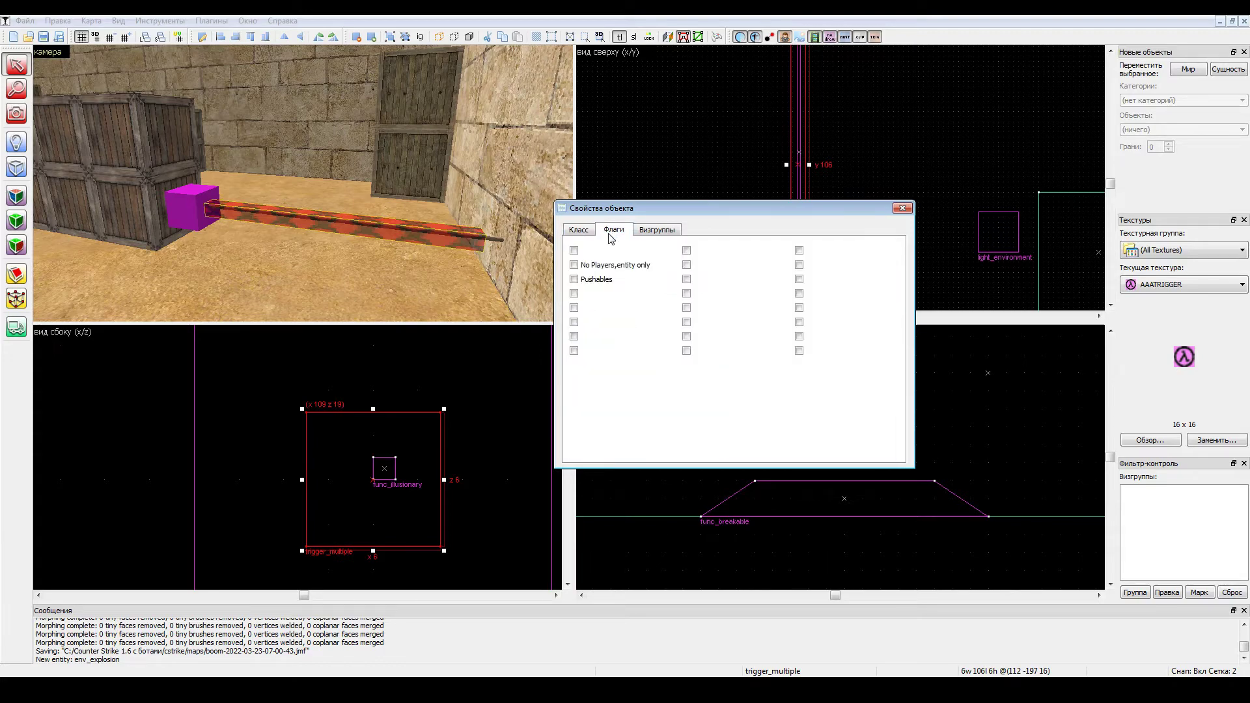
left_click(902, 208)
left_click(888, 185)
Inspect the func_bomb_target area with its multi_manager and explosions in the camera and top views.
scroll(861, 182, "down", 3)
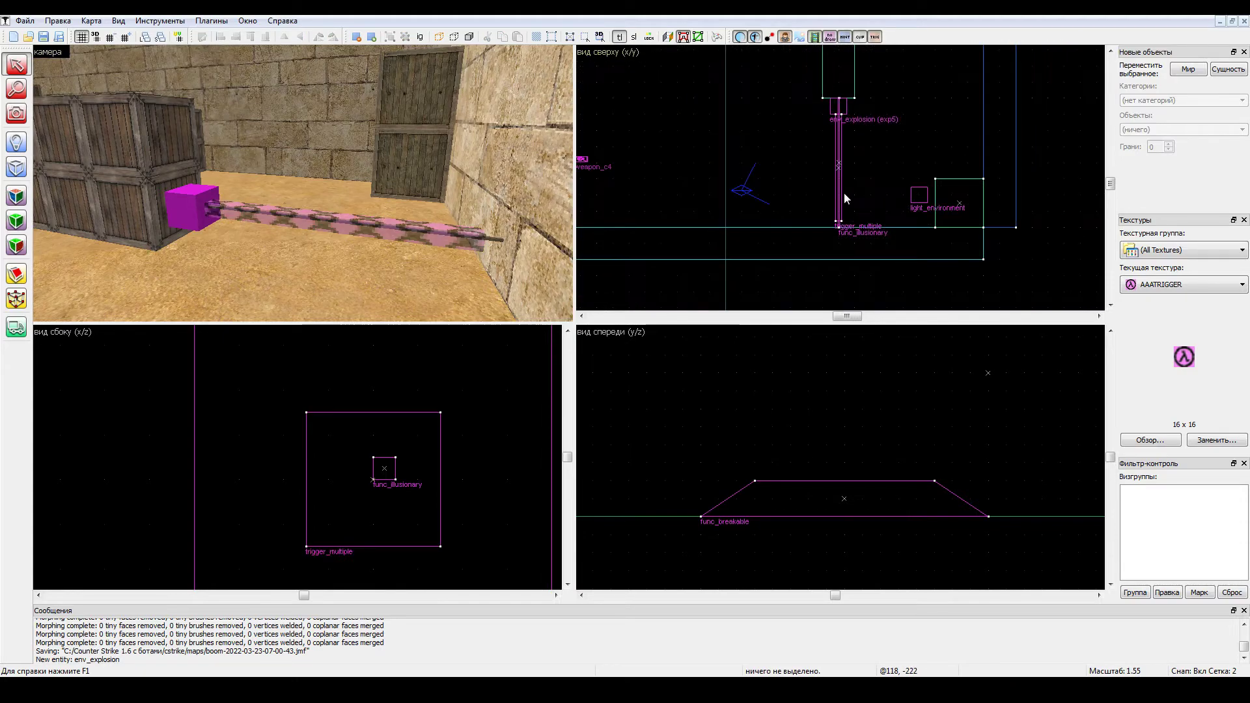
left_click(22, 115)
left_click_drag(303, 182, 225, 183)
key("w")
key("Up")
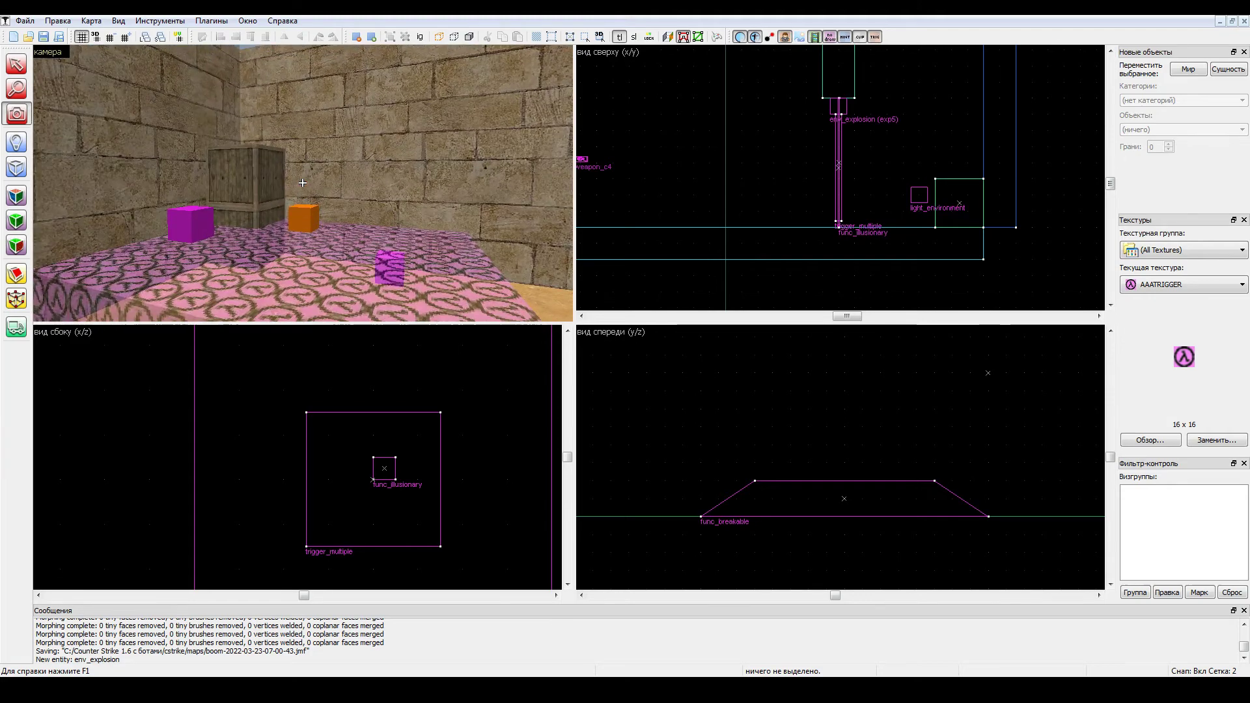
left_click_drag(303, 183, 297, 188)
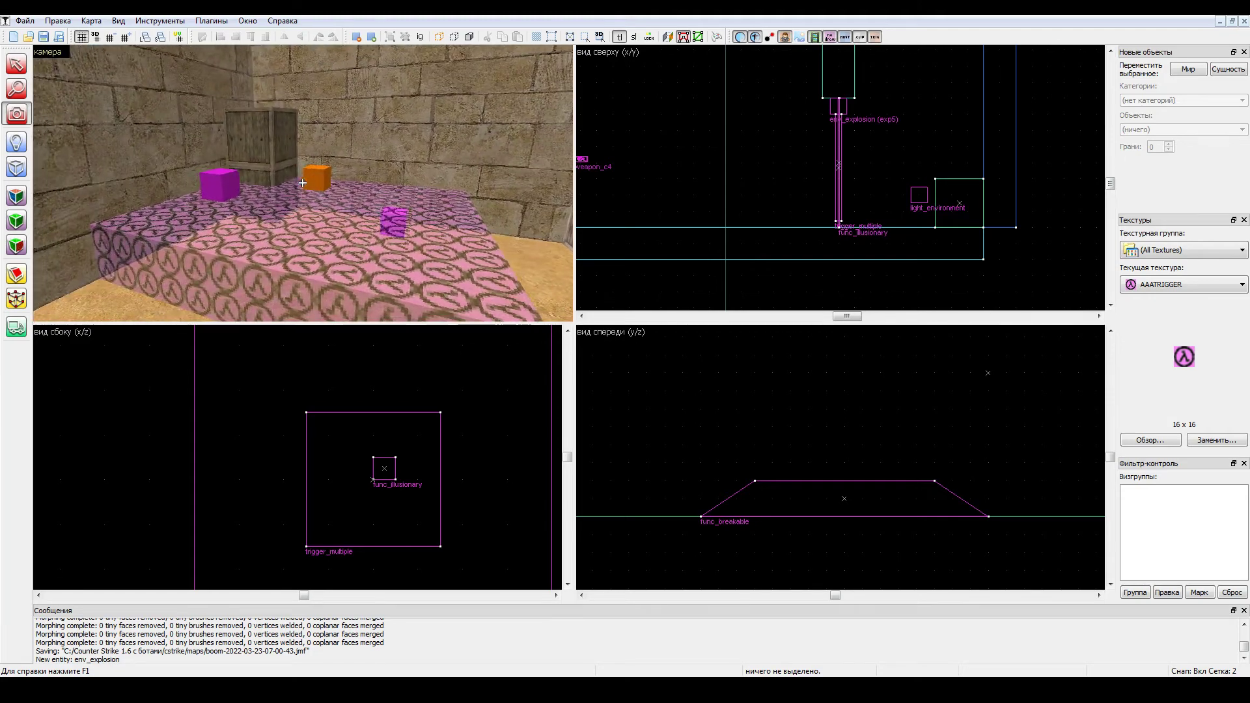
scroll(729, 185, "down", 4)
scroll(805, 188, "up", 5)
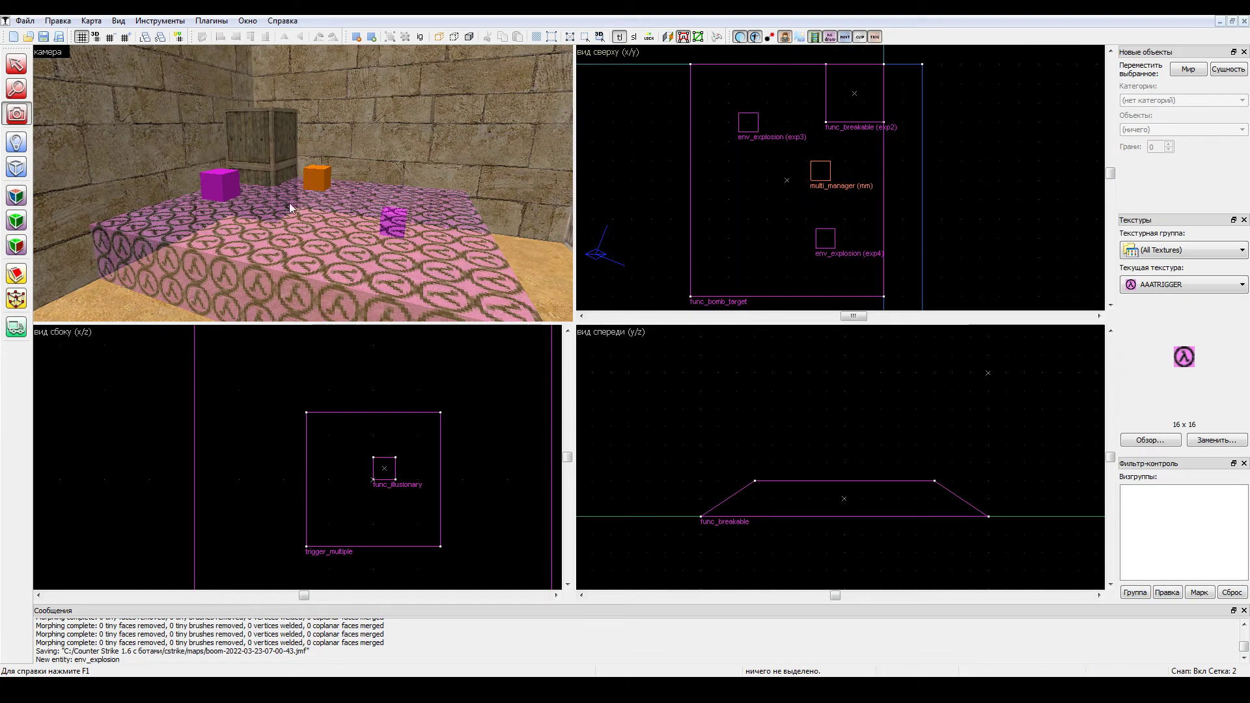
Open the object properties of the wooden crate func_breakable in the bomb target area and examine its Name.
key("shift+s")
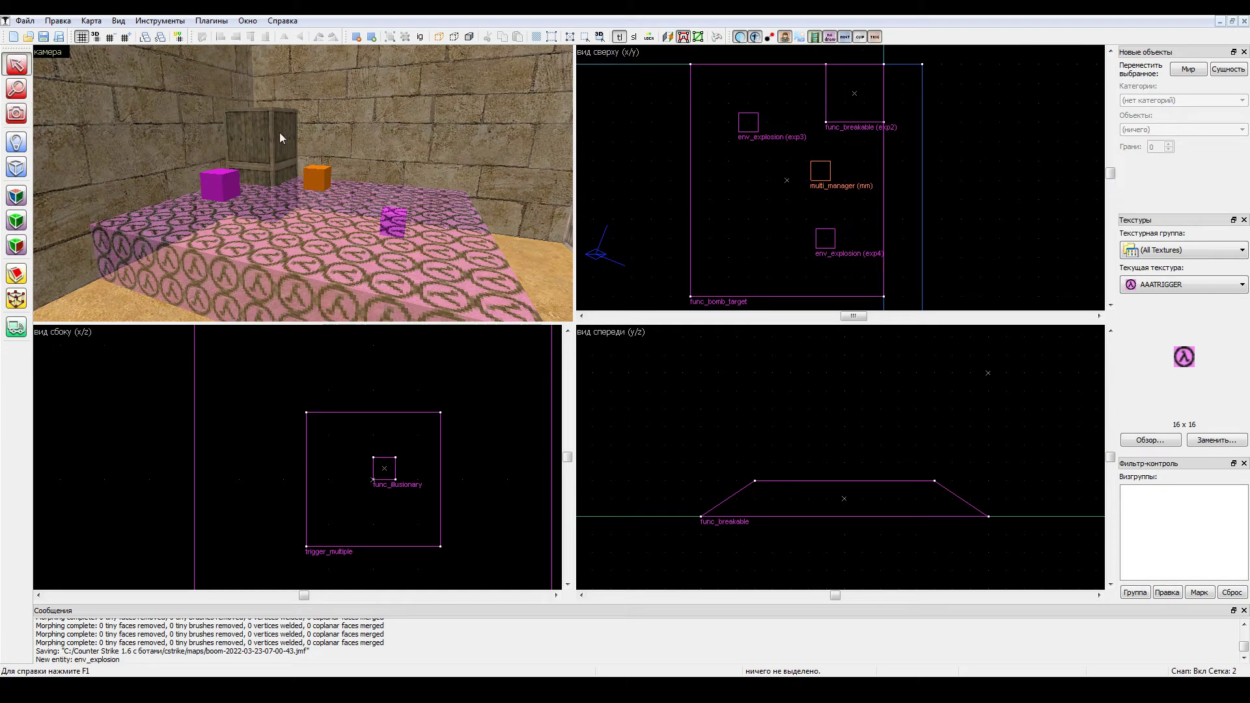
left_click(261, 133)
scroll(846, 91, "up", 3)
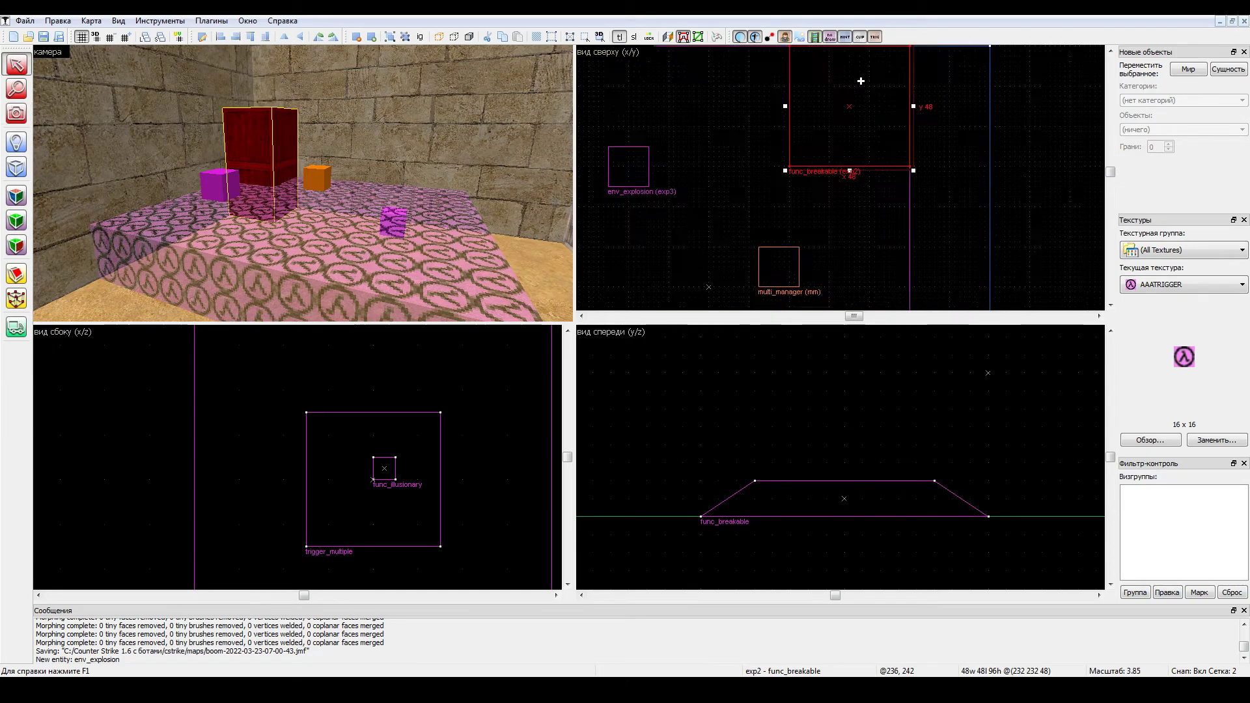
right_click(841, 94)
left_click(882, 409)
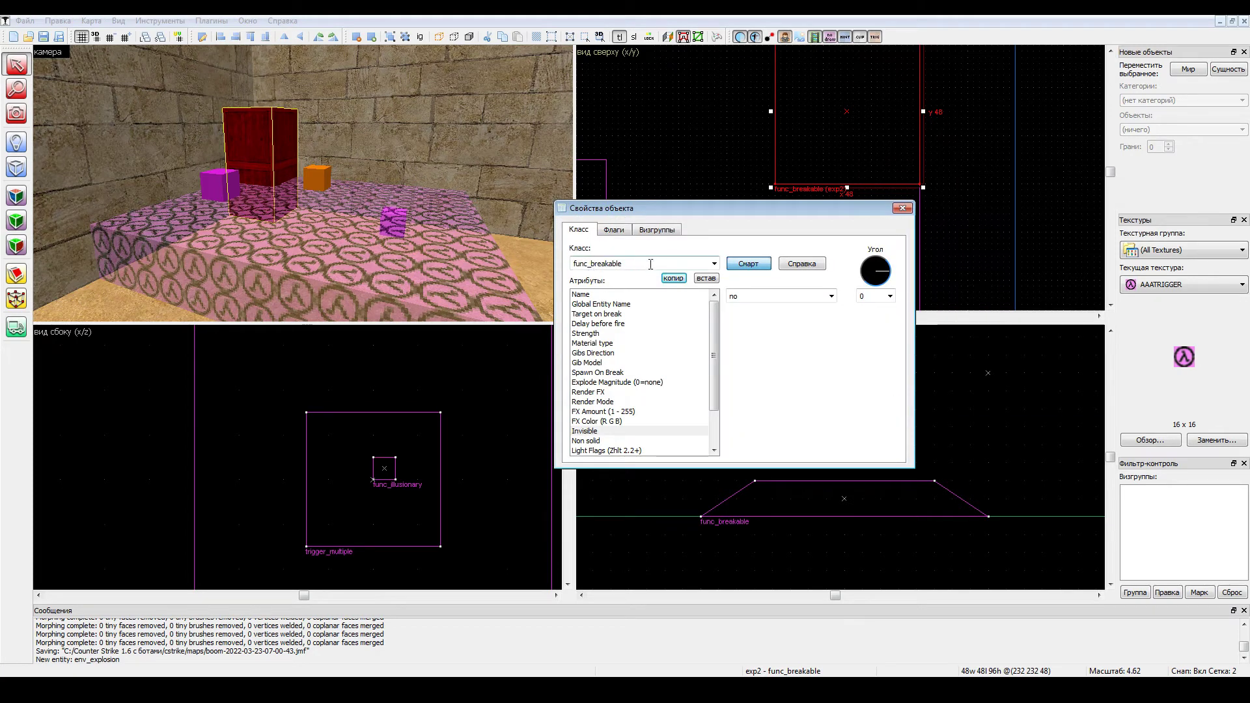
left_click(614, 297)
left_click(754, 297)
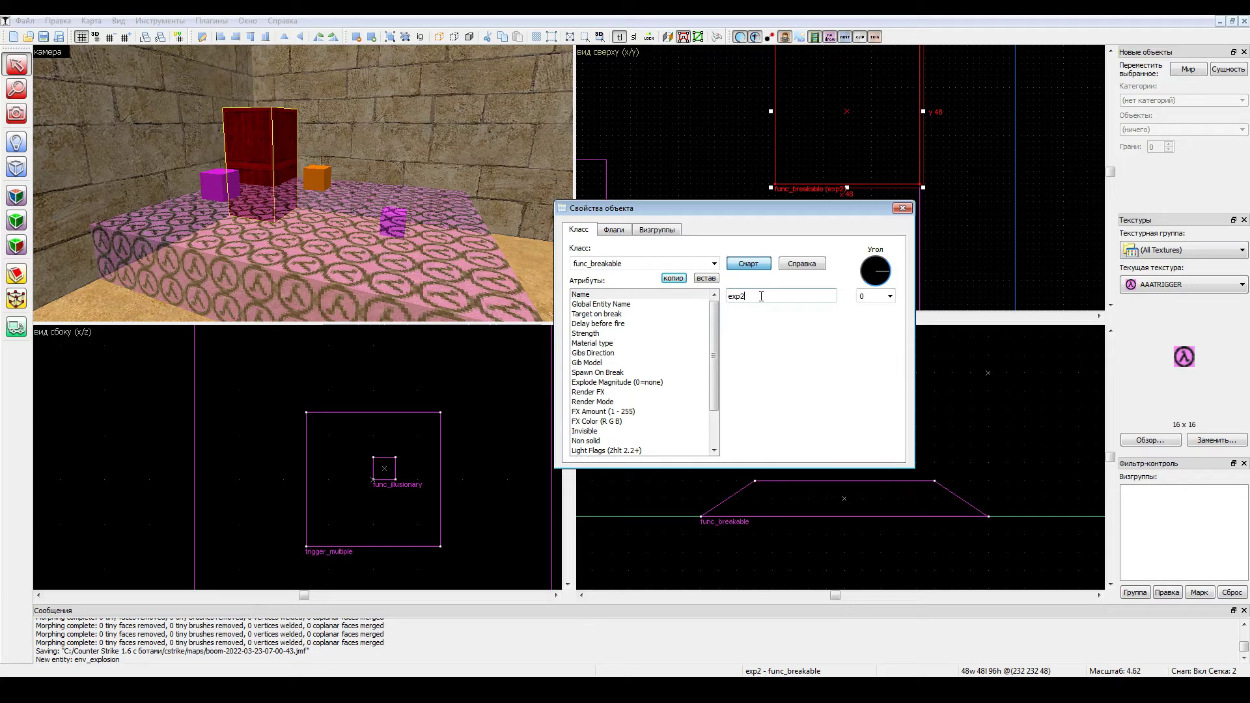
Review the crate's Target on break, Delay before fire, Strength, Material type and Gibs Direction settings.
left_click(621, 314)
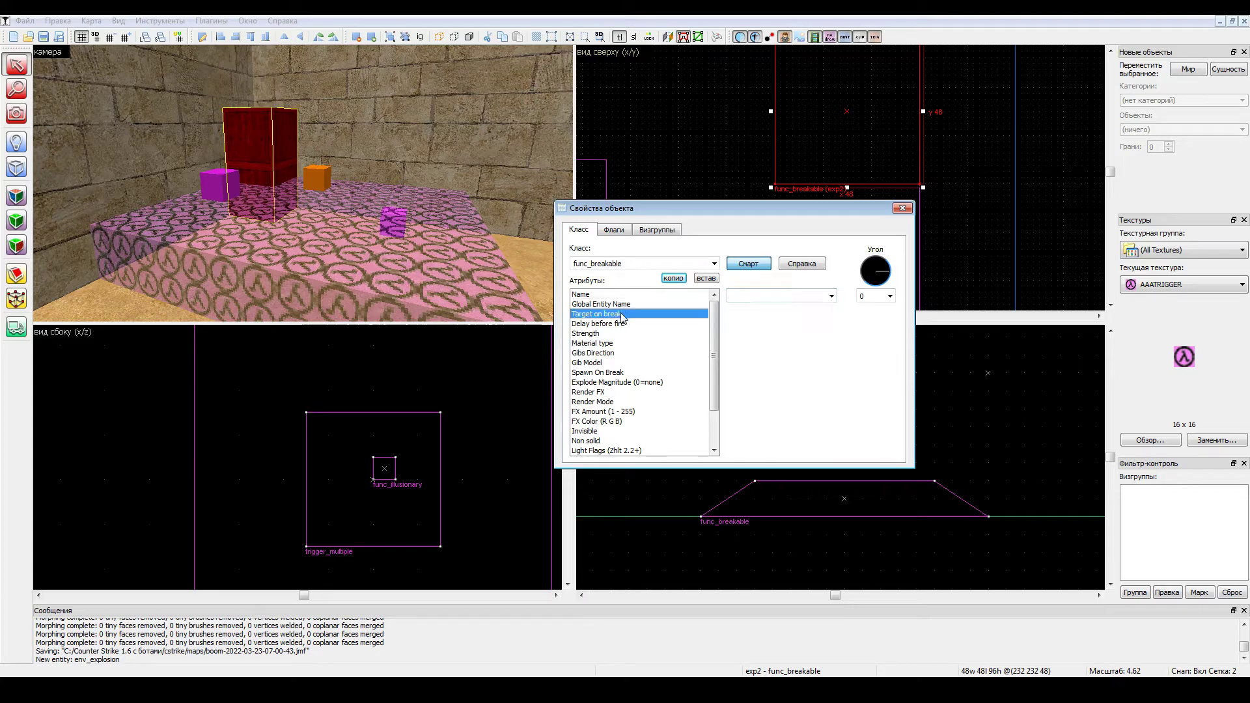
left_click(613, 323)
left_click(614, 334)
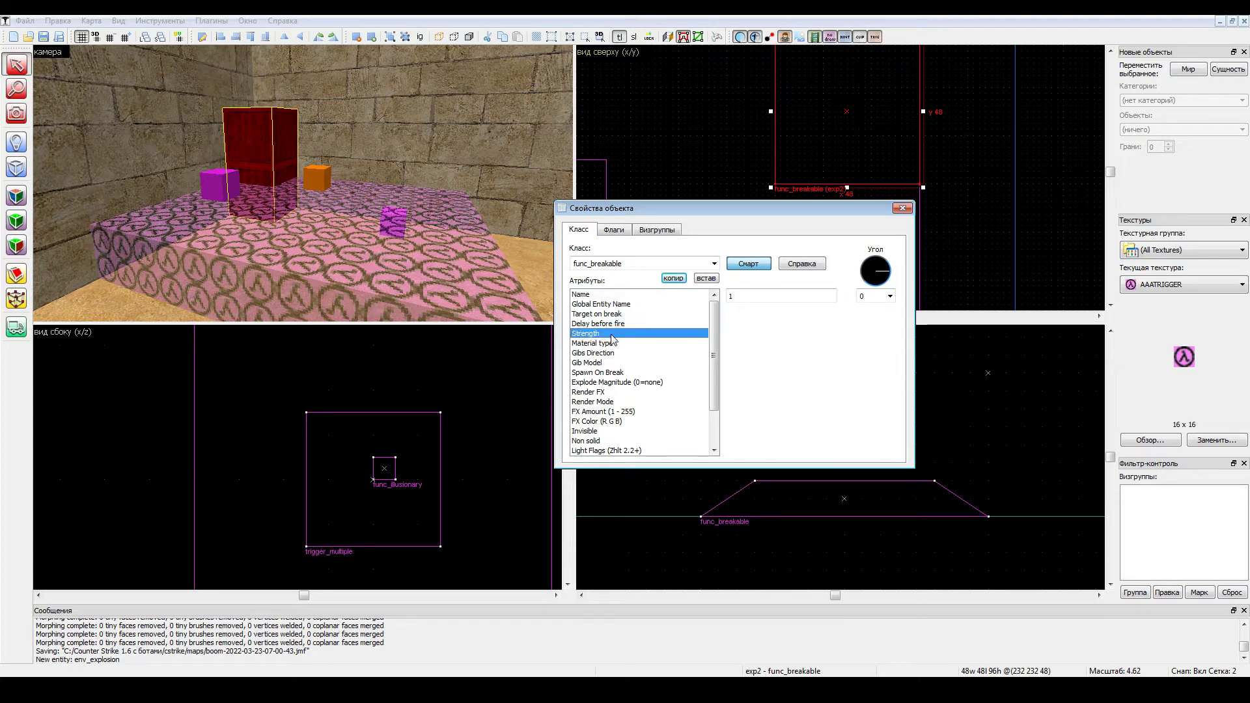
left_click(739, 295)
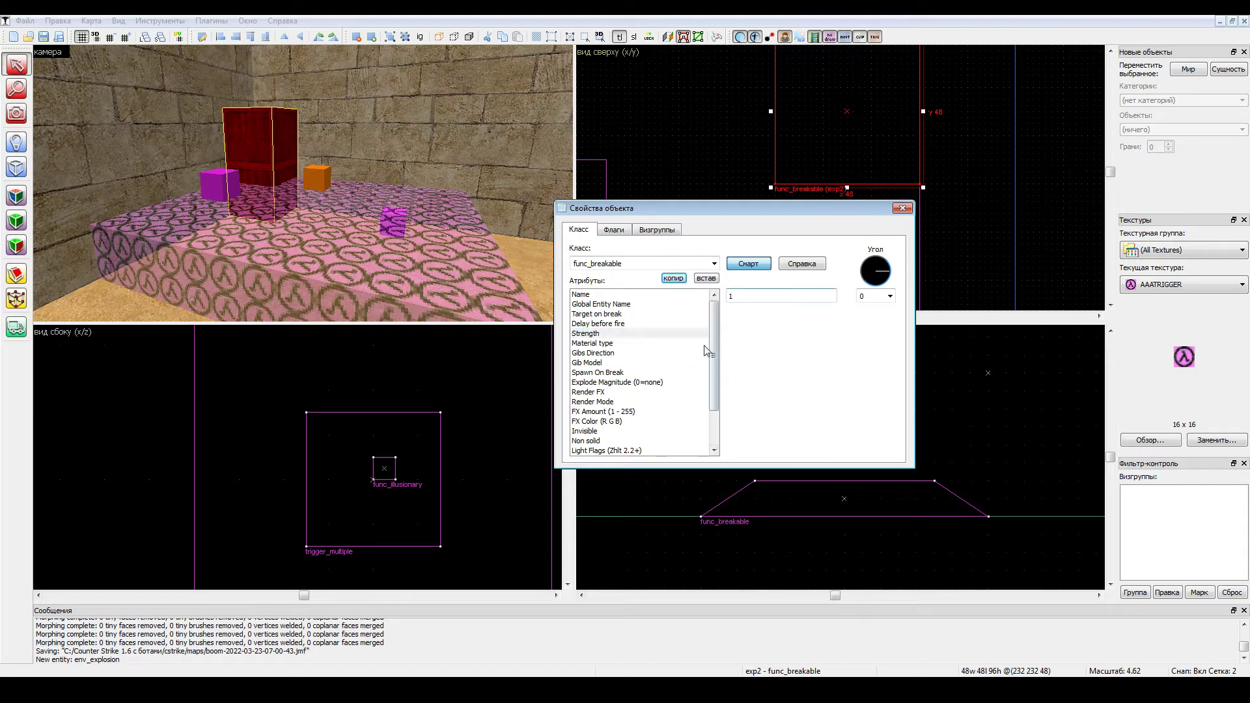
left_click(608, 344)
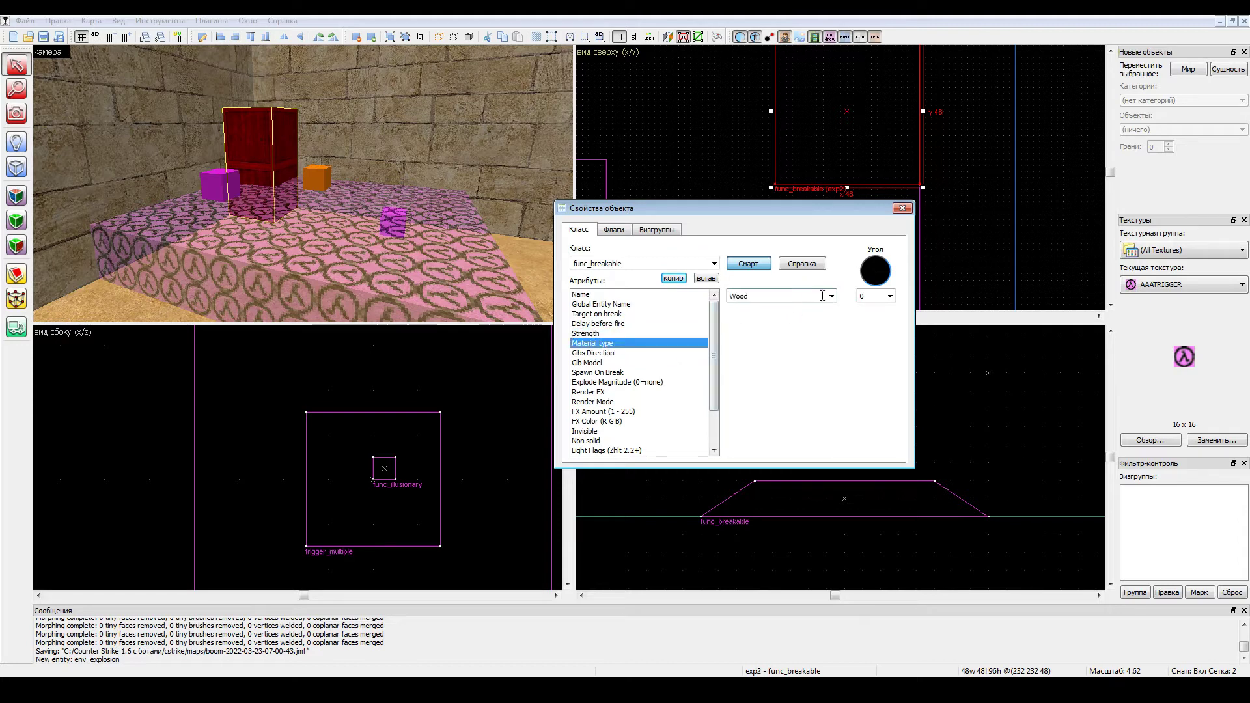
left_click(609, 354)
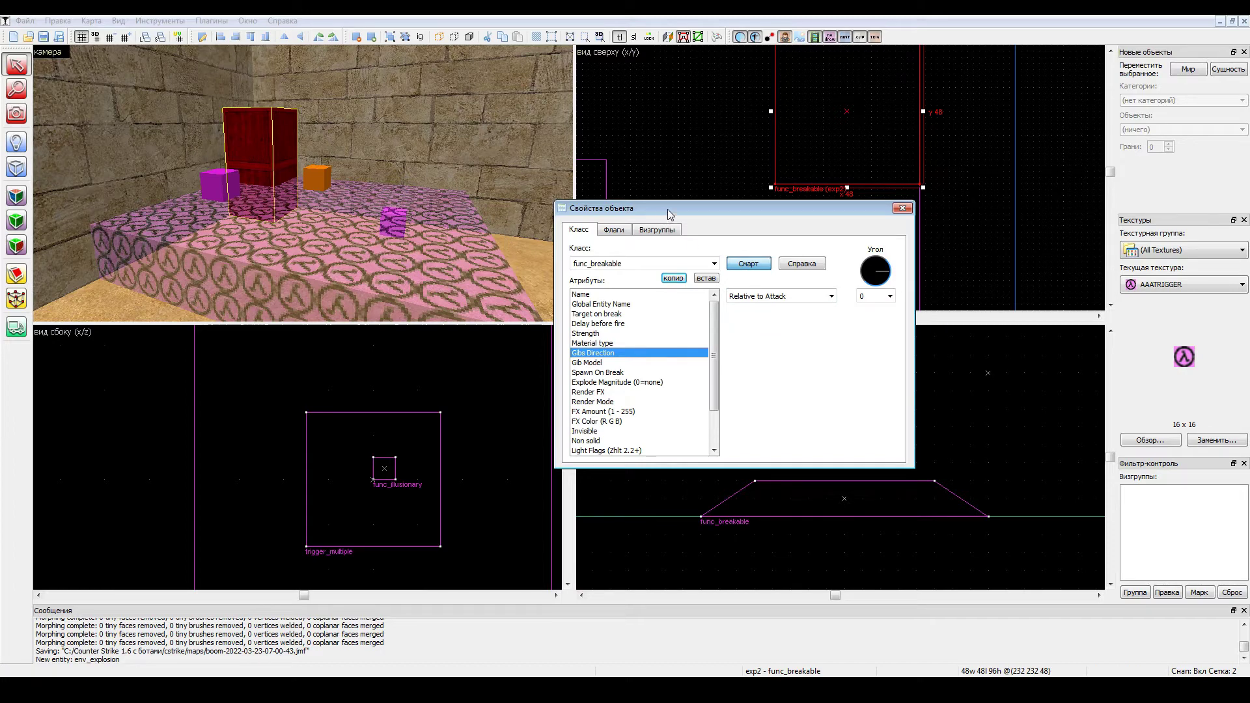
Check the crate's Explode Magnitude, Spawn On Break and flags, close its properties and deselect it.
left_click_drag(666, 209, 661, 197)
left_click(623, 367)
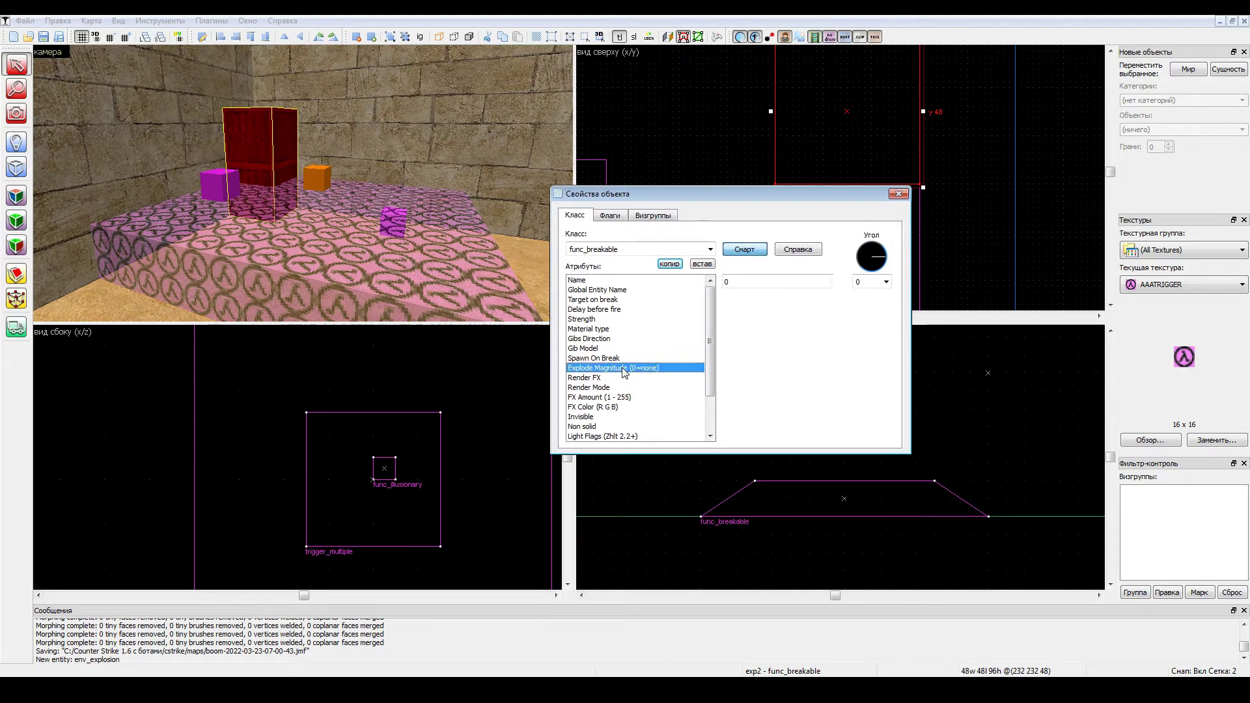
left_click(623, 357)
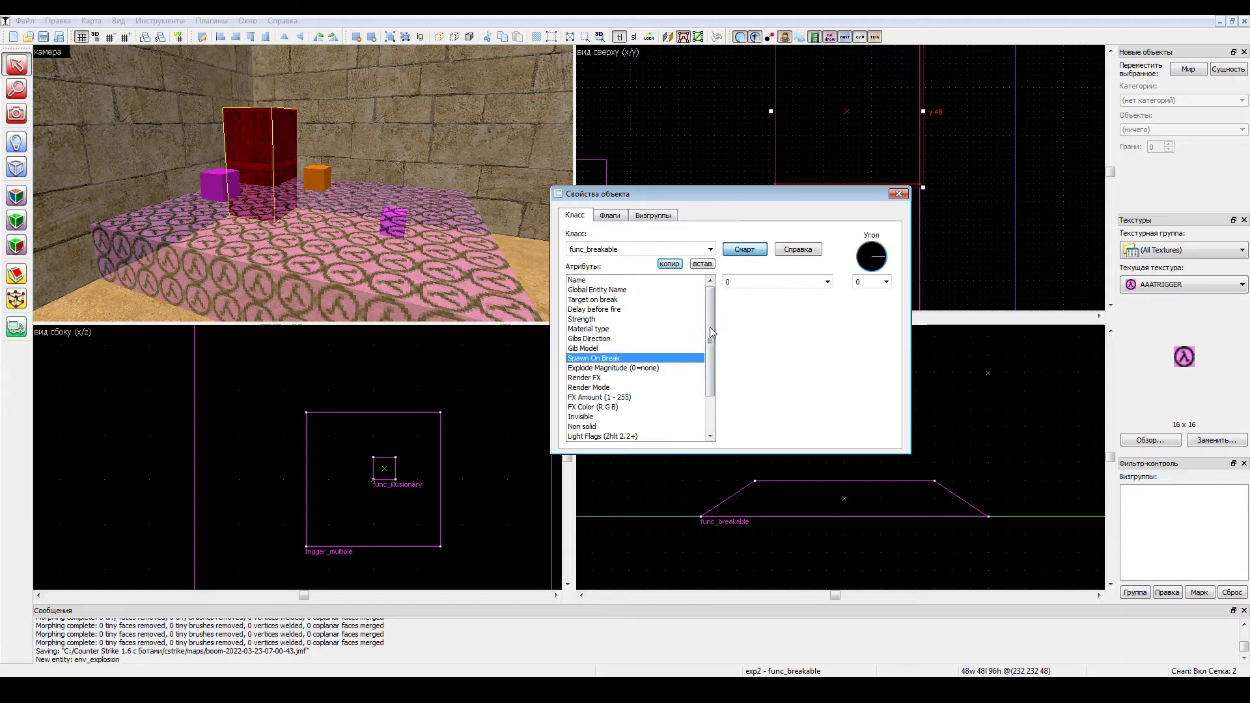
scroll(704, 355, "down", 1)
scroll(704, 355, "up", 1)
left_click(610, 216)
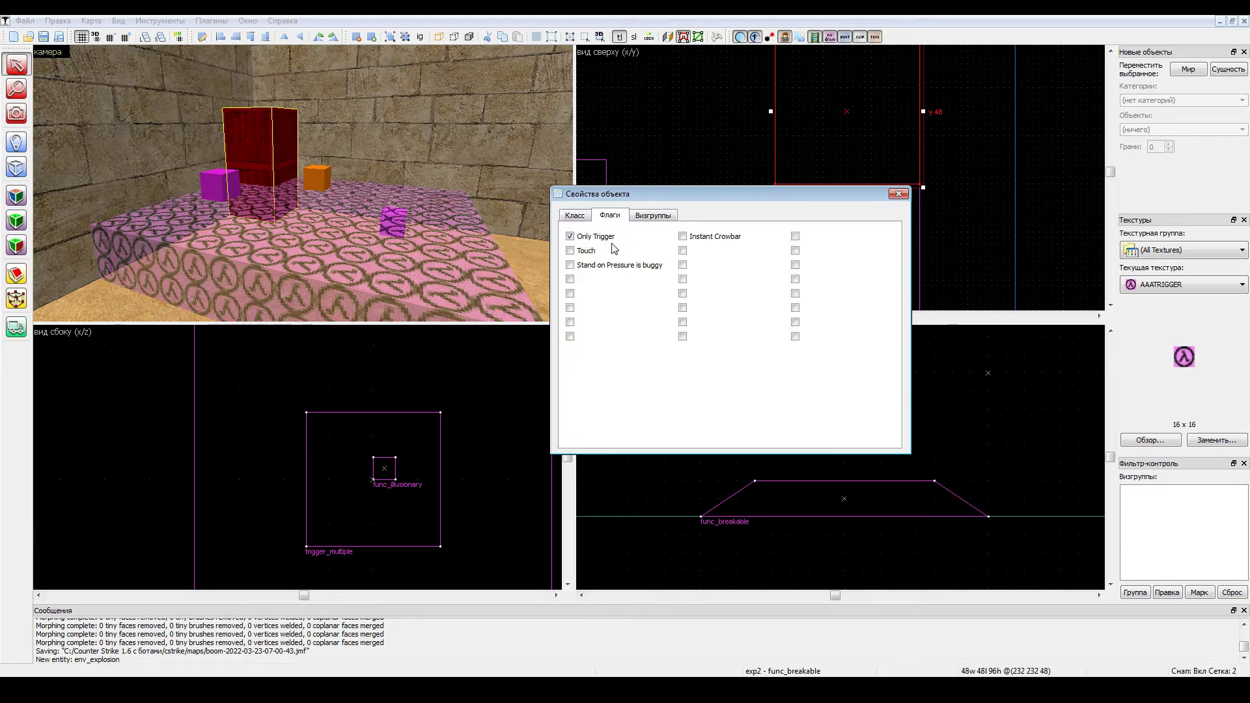
left_click(899, 193)
left_click(957, 174)
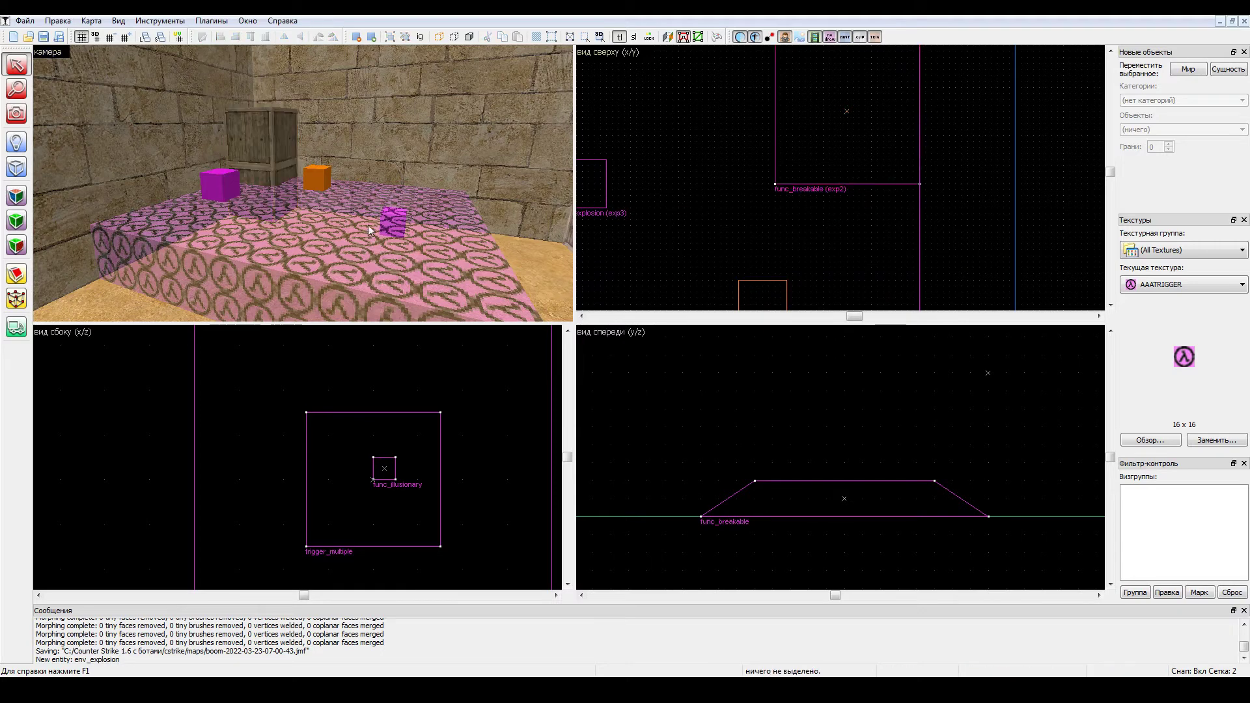
Open the object properties of the env_explosion exp3 beside the crate and examine its Name.
left_click(223, 181)
middle_click_drag(729, 184, 841, 182)
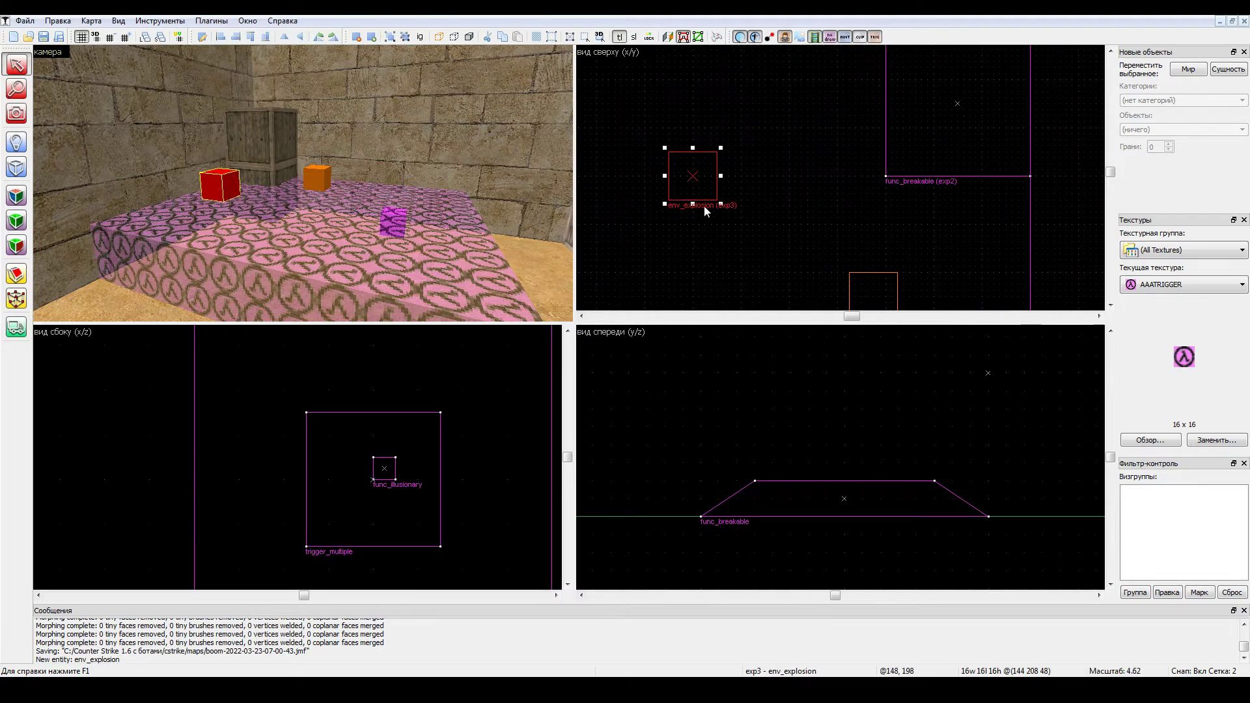
middle_click_drag(772, 172, 744, 84)
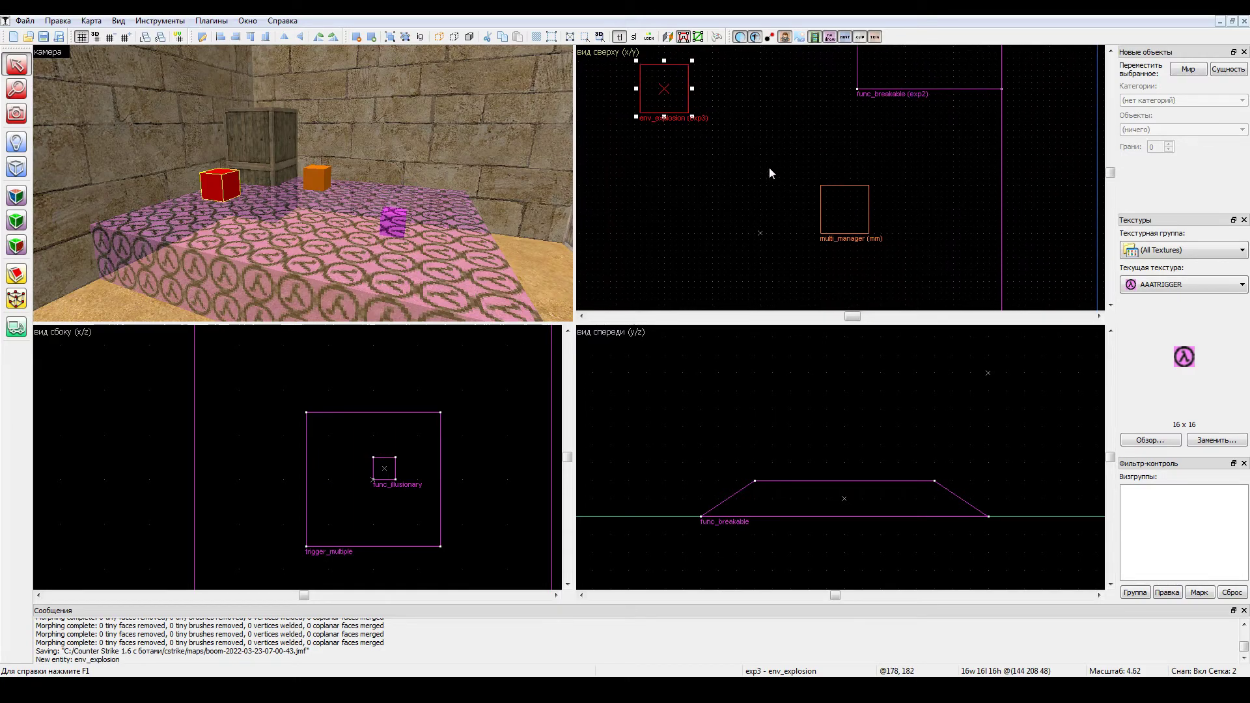
scroll(772, 168, "down", 2)
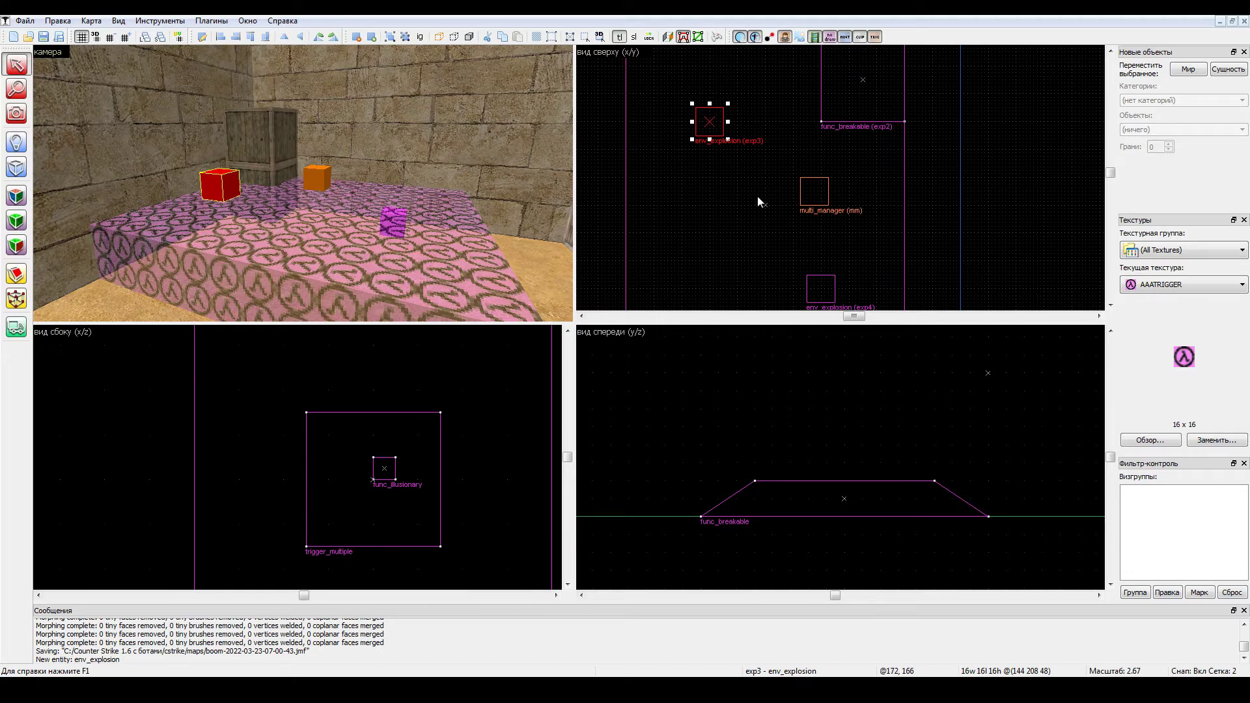
right_click(215, 181)
left_click(248, 498)
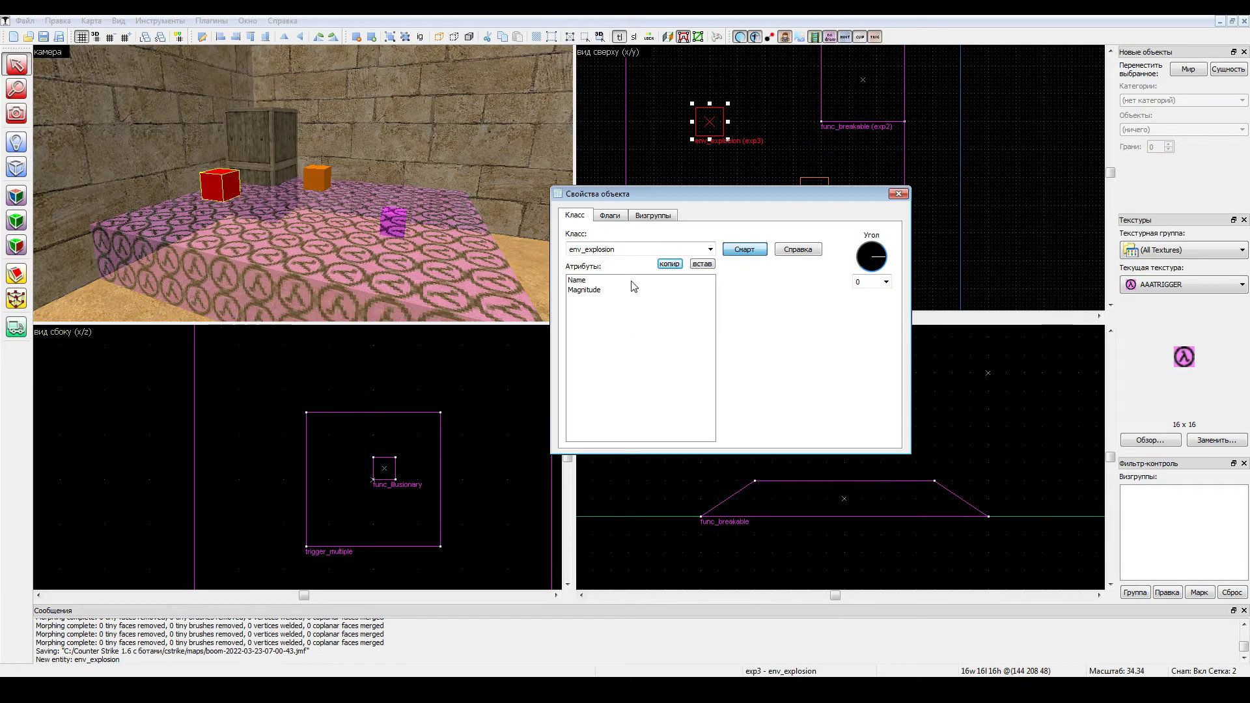
left_click(625, 280)
left_click(750, 285)
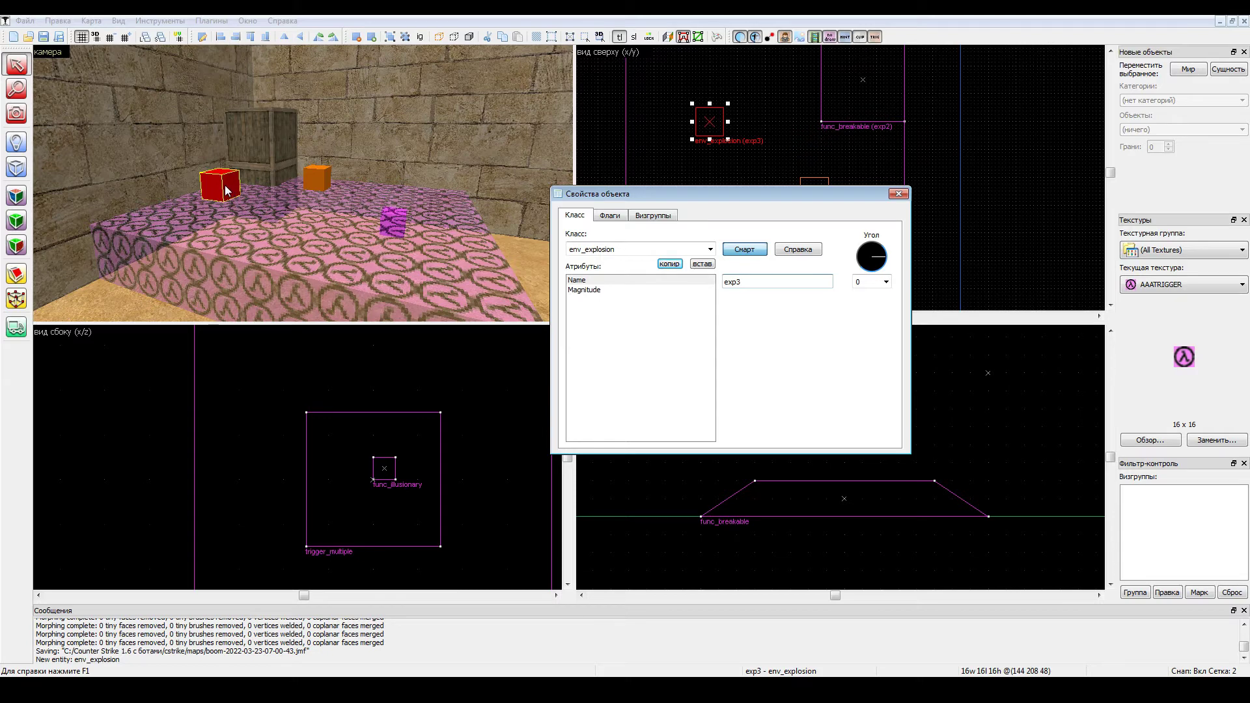
Check the Magnitude and available flags of the env_explosion exp3, and close its properties.
left_click(586, 291)
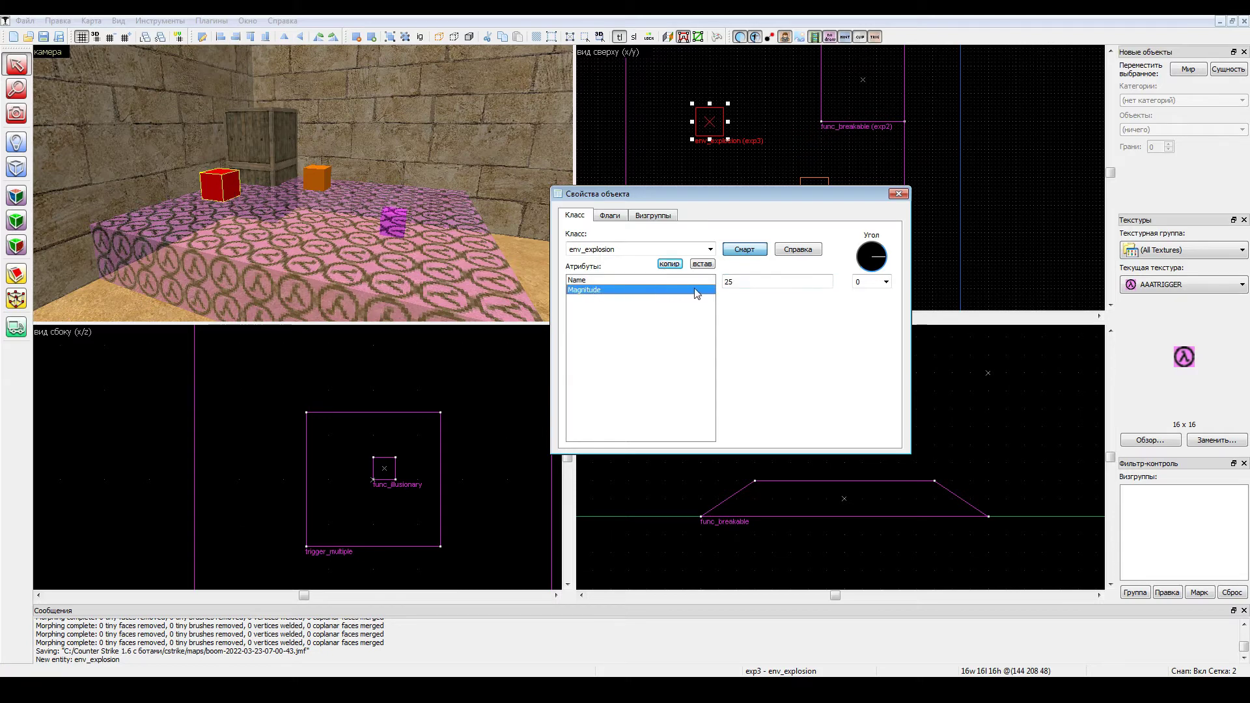
key("Tab")
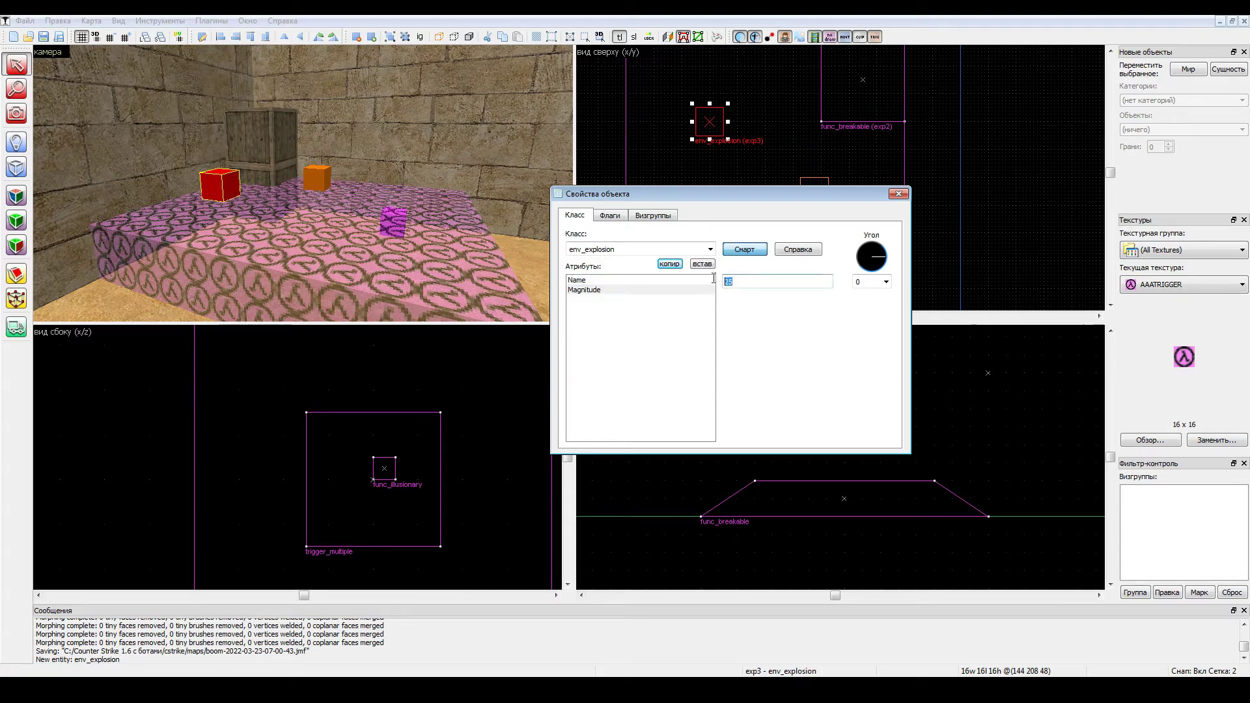
left_click(612, 216)
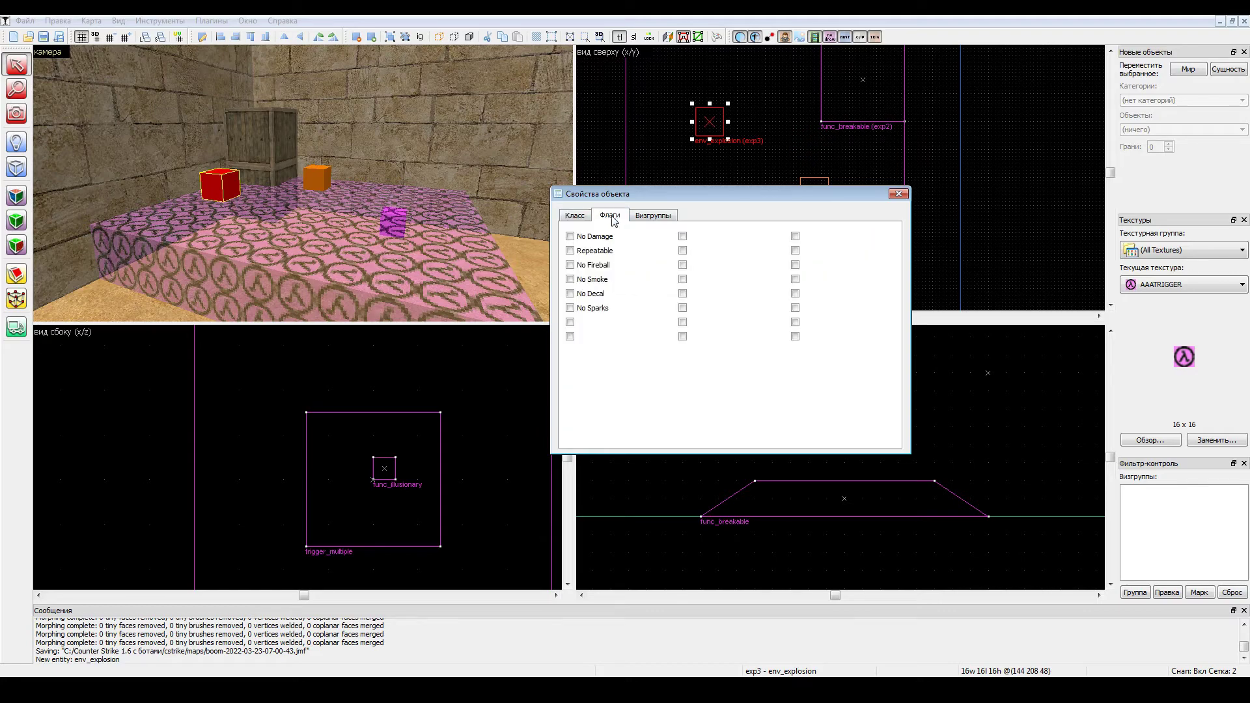
left_click(577, 220)
left_click(899, 194)
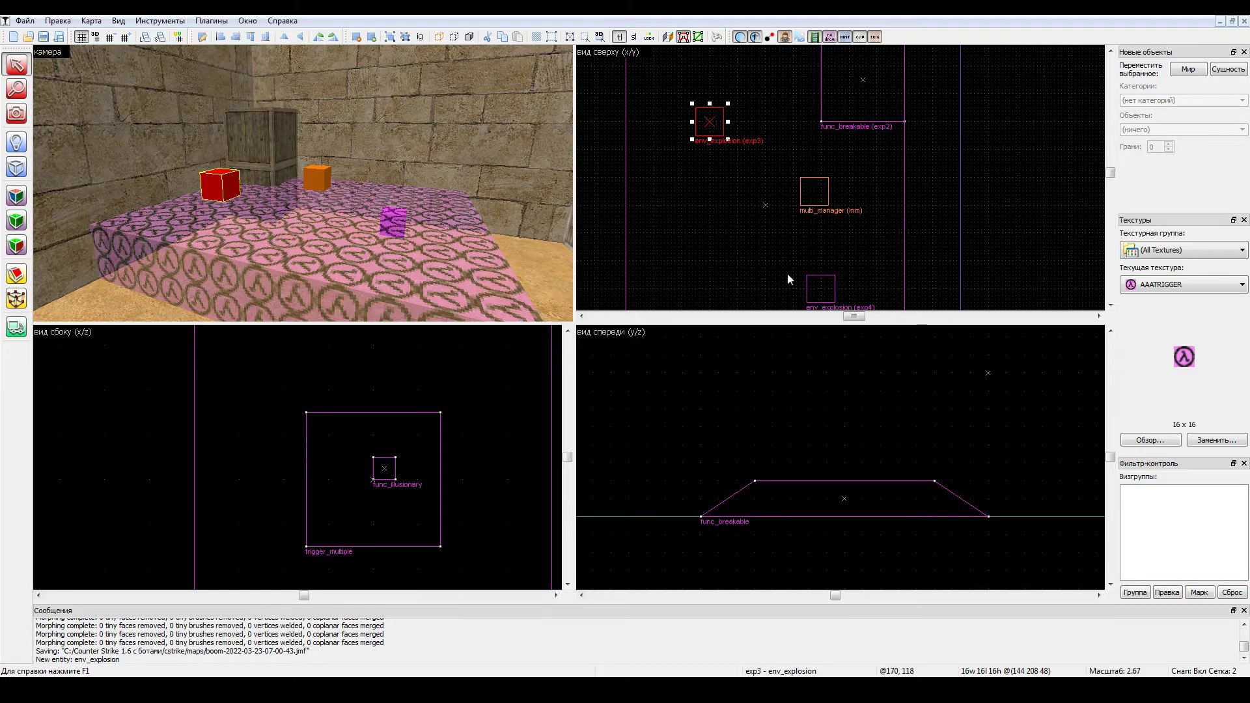
Review the Name of the env_explosion exp4 in its object properties, close them and deselect the entity.
left_click(825, 293)
right_click(821, 277)
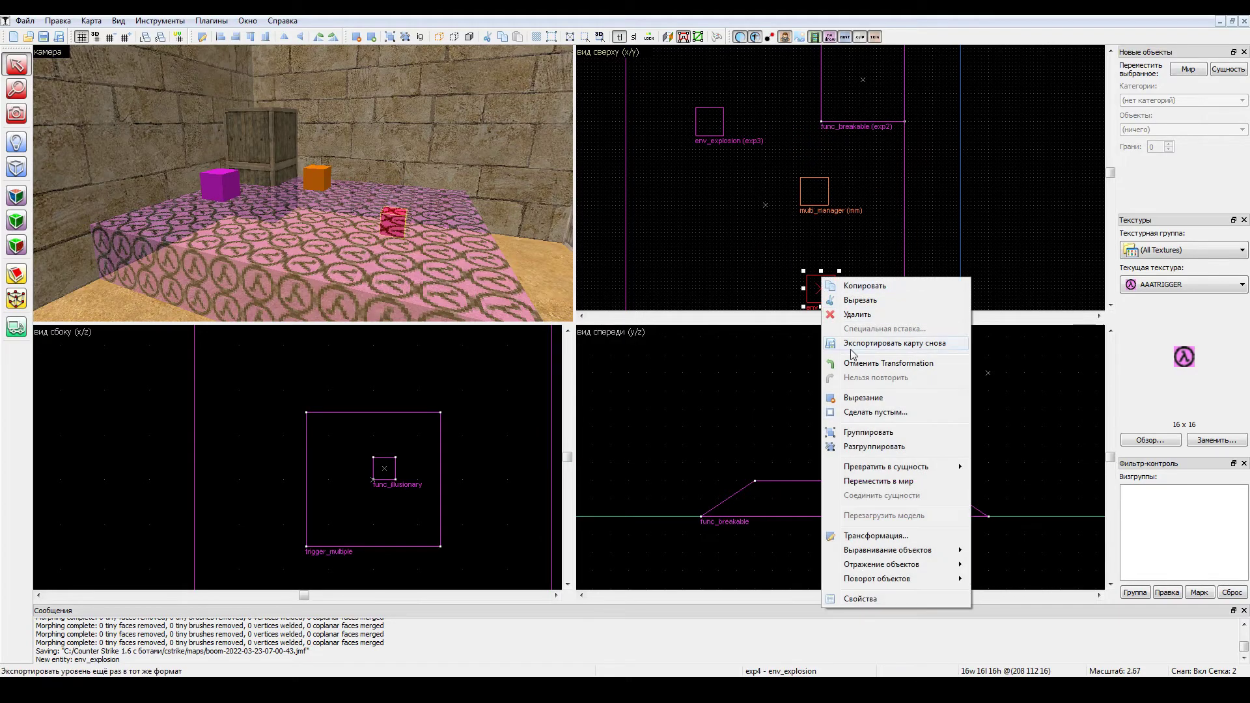
left_click(873, 600)
left_click(750, 284)
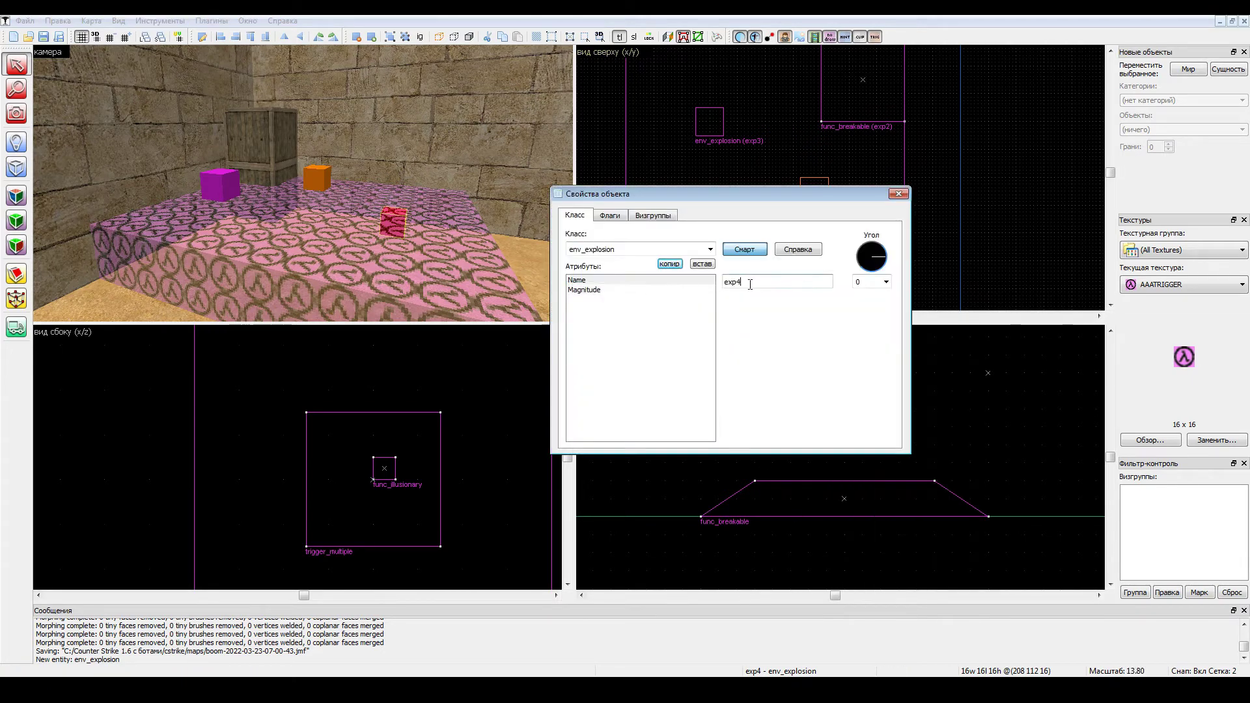
left_click(898, 194)
left_click(932, 173)
scroll(949, 129, "down", 5)
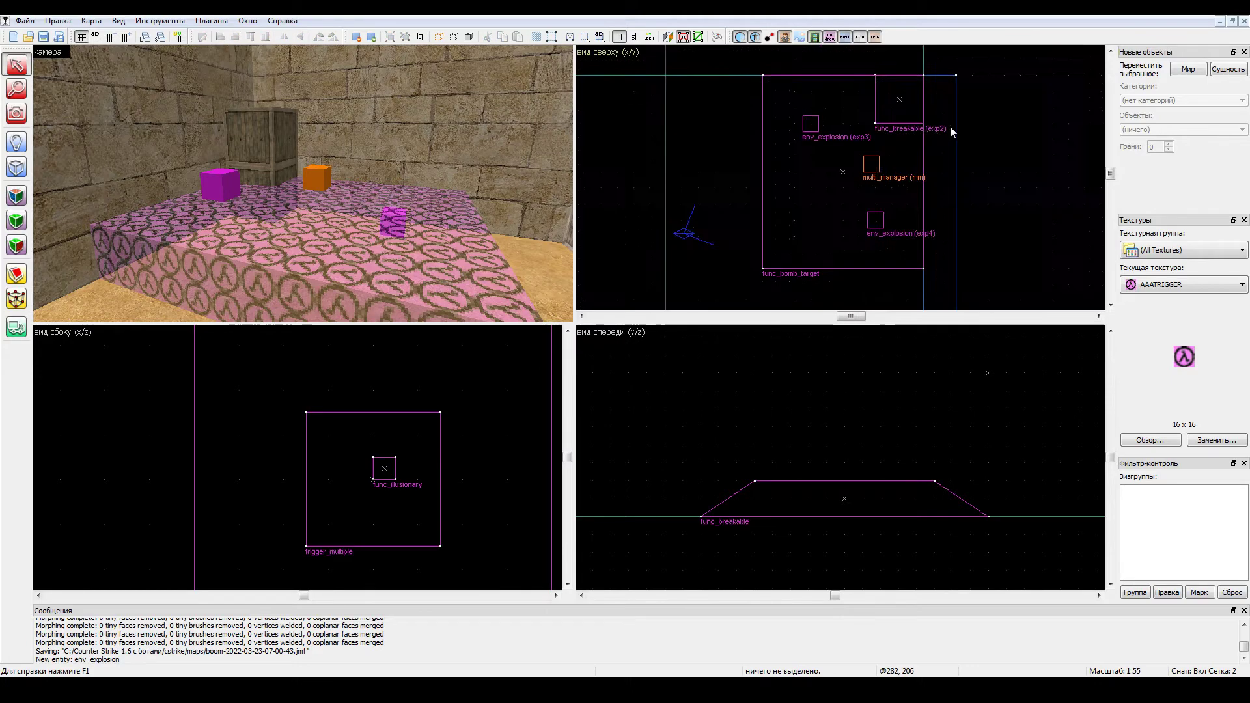
scroll(946, 132, "up", 2)
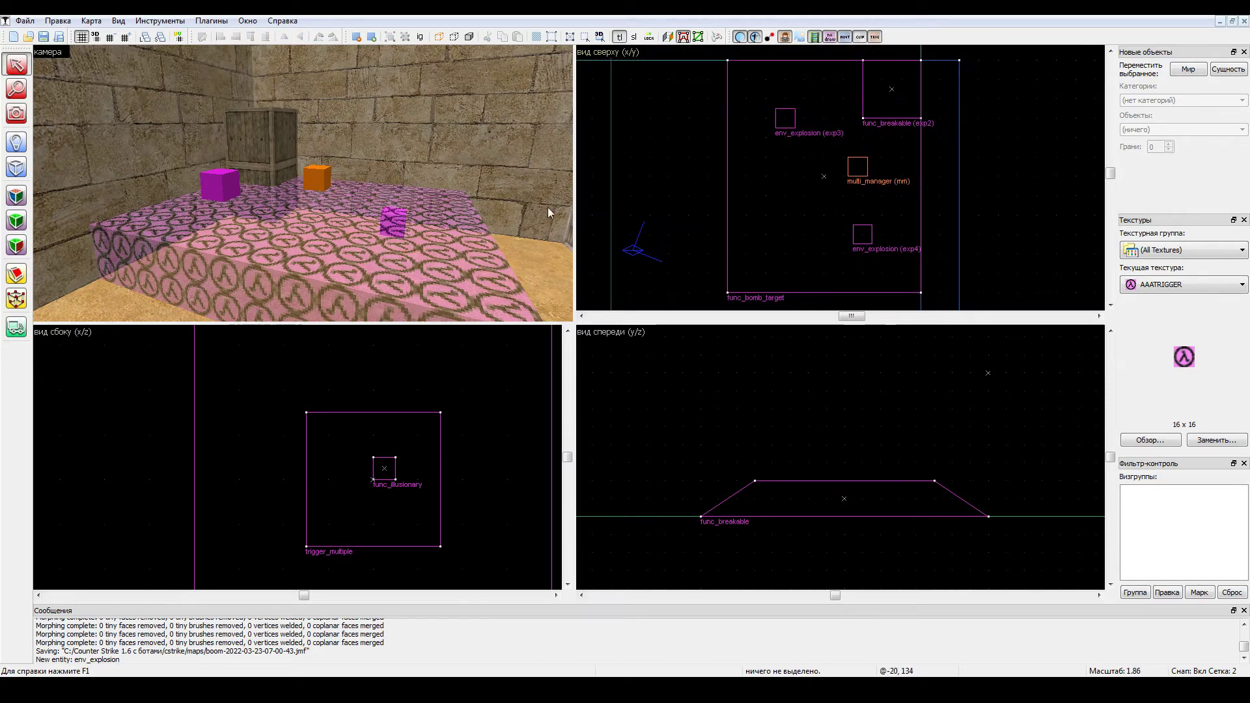
Place a multisource point entity inside the func_bomb_target area, below the env_explosion exp3 in the top view.
left_click(16, 142)
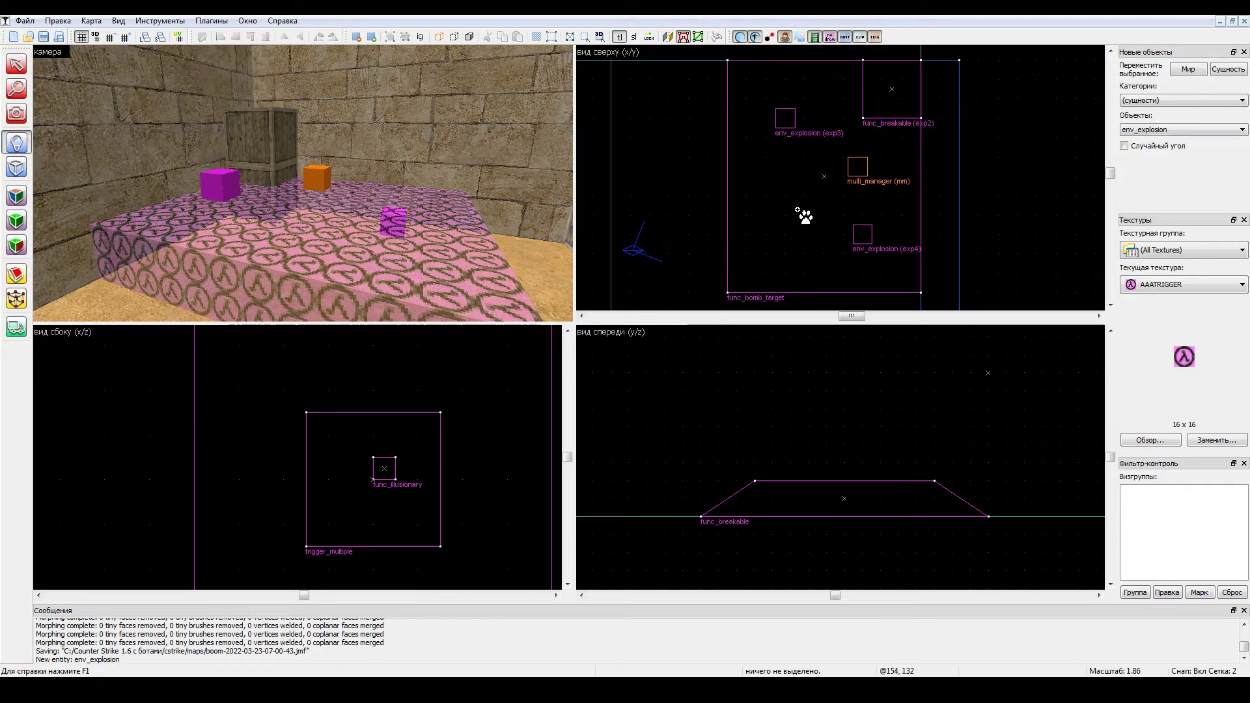
left_click(783, 174)
right_click(783, 170)
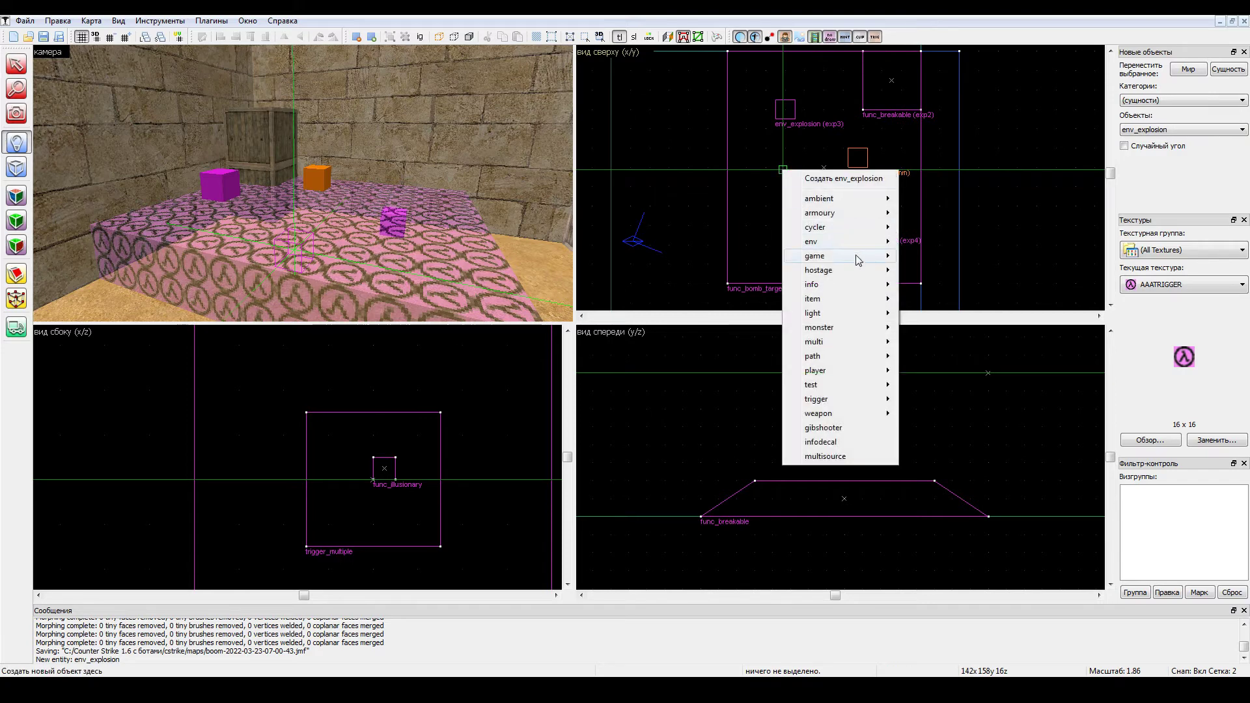
left_click(827, 456)
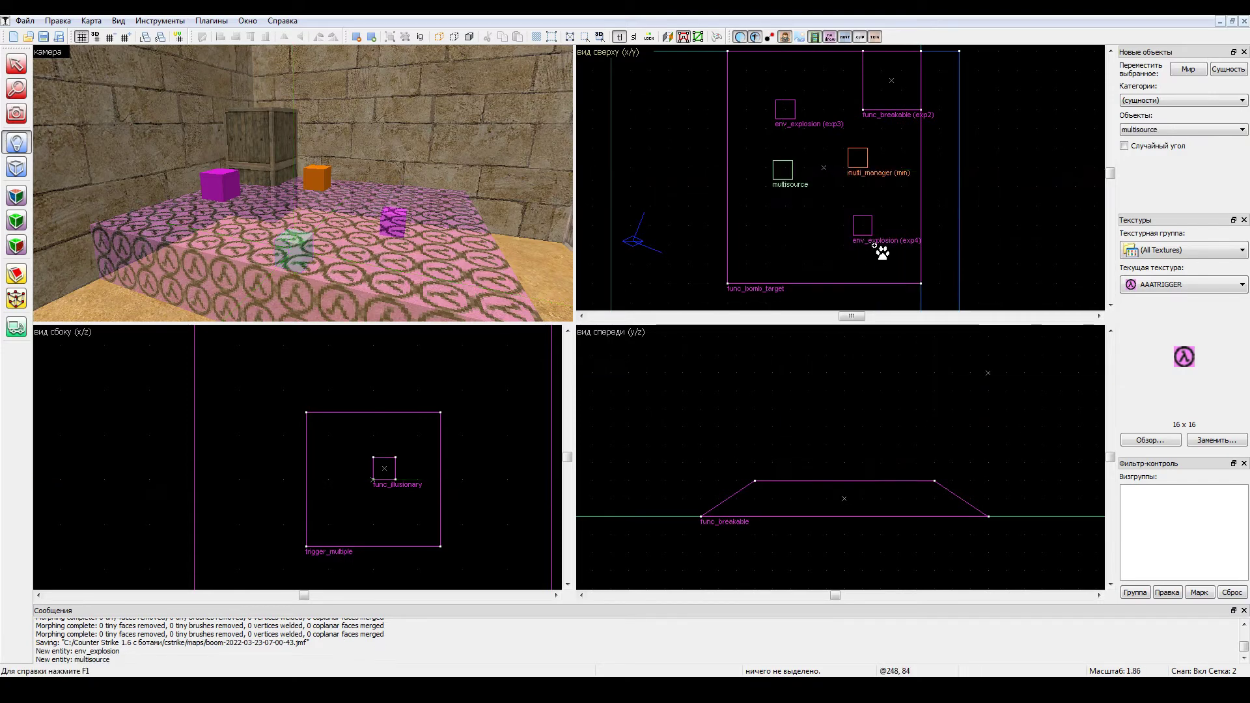
Change the new multisource entity's class to multi_manager, close its properties and delete the entity.
left_click(7, 62)
left_click(782, 170)
right_click(781, 168)
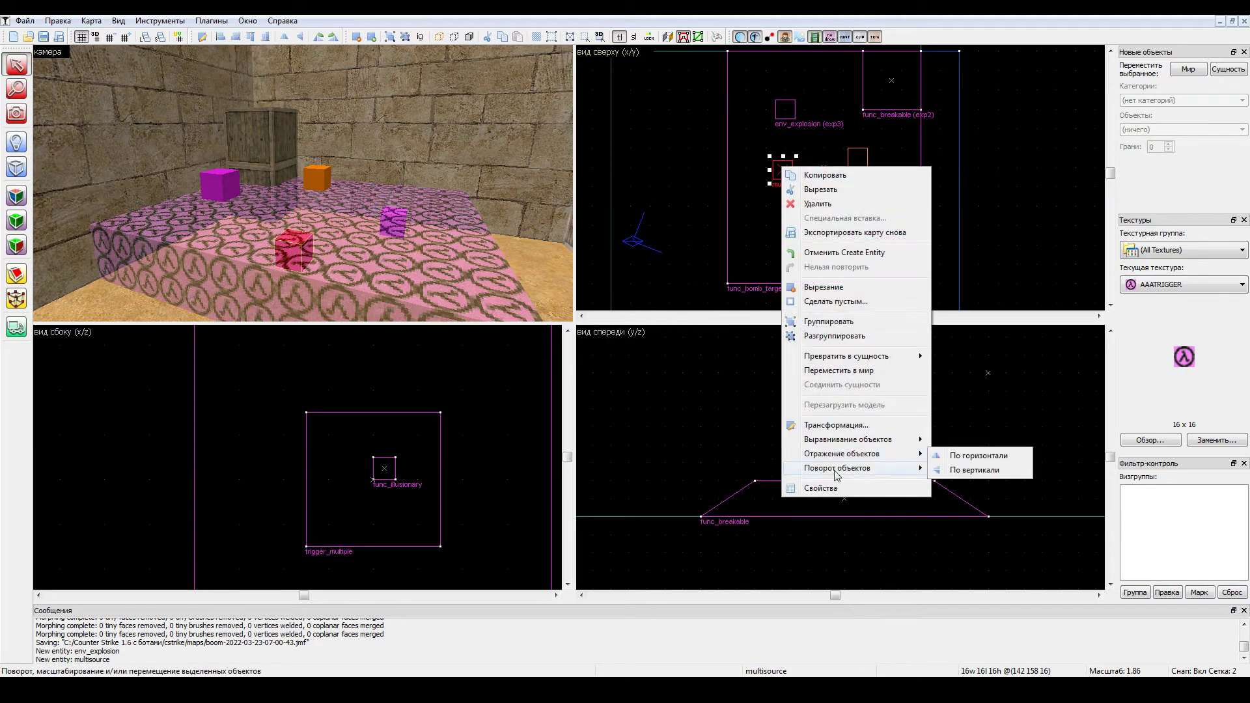
left_click(820, 488)
left_click(709, 250)
scroll(670, 280, "up", 3)
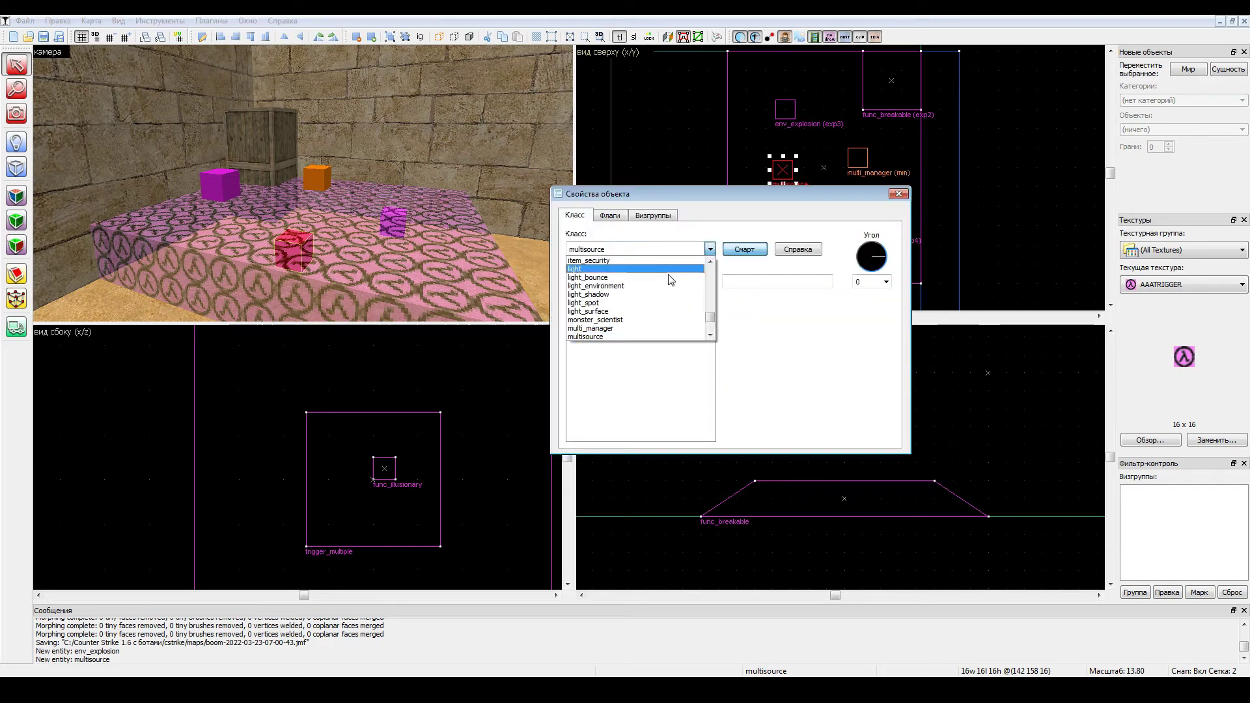
left_click(594, 328)
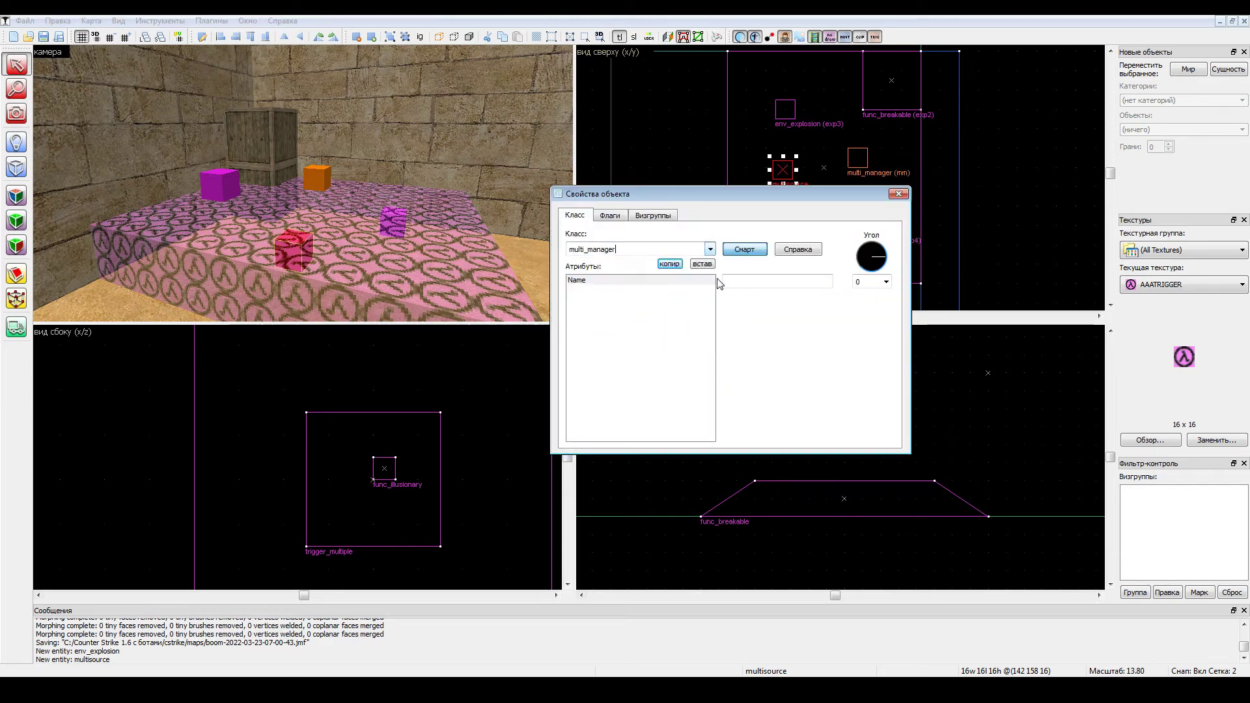
left_click(899, 194)
key("Escape")
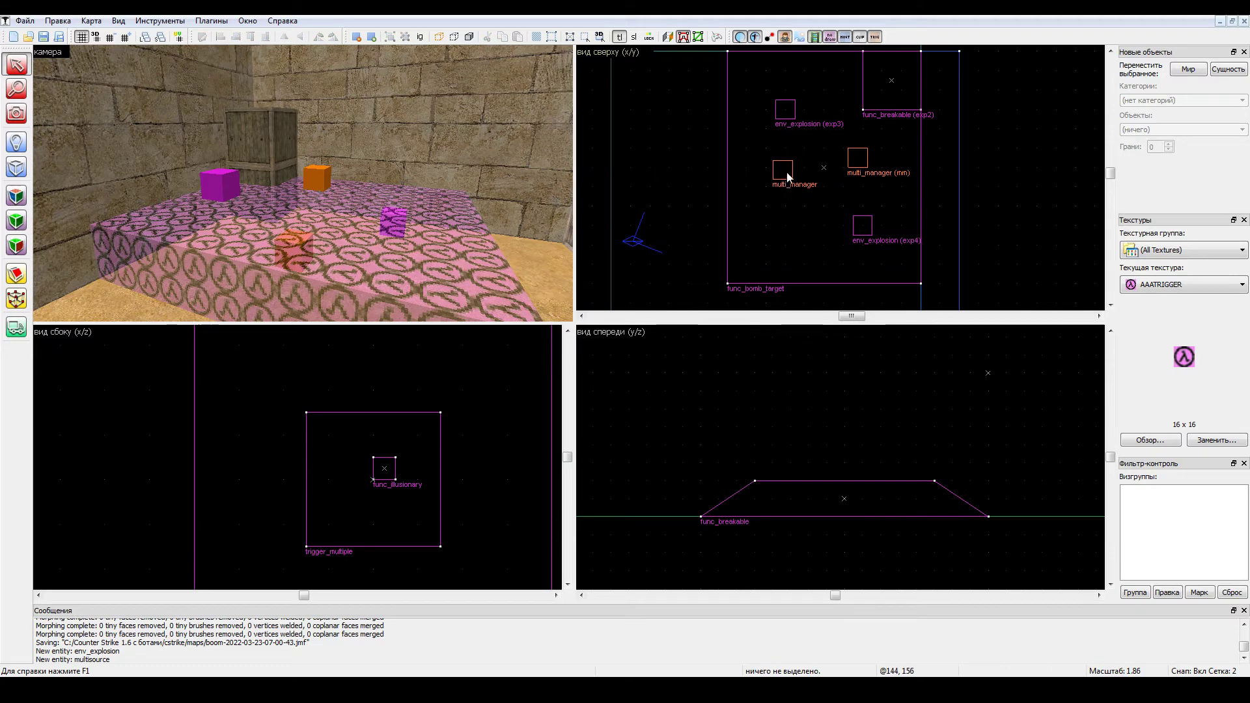
left_click(783, 172)
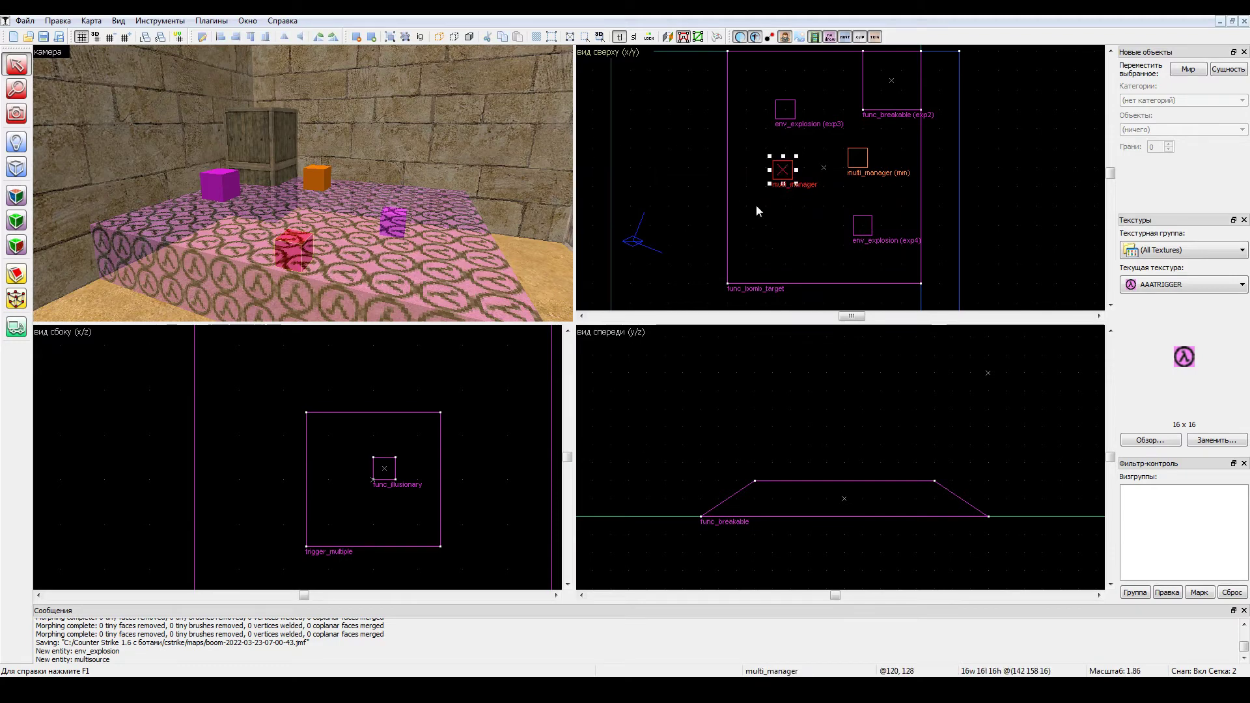
key("Escape")
Check the Name of the multi_manager mm and list its raw parameters by turning off Smart Edit.
left_click(317, 180)
right_click(314, 183)
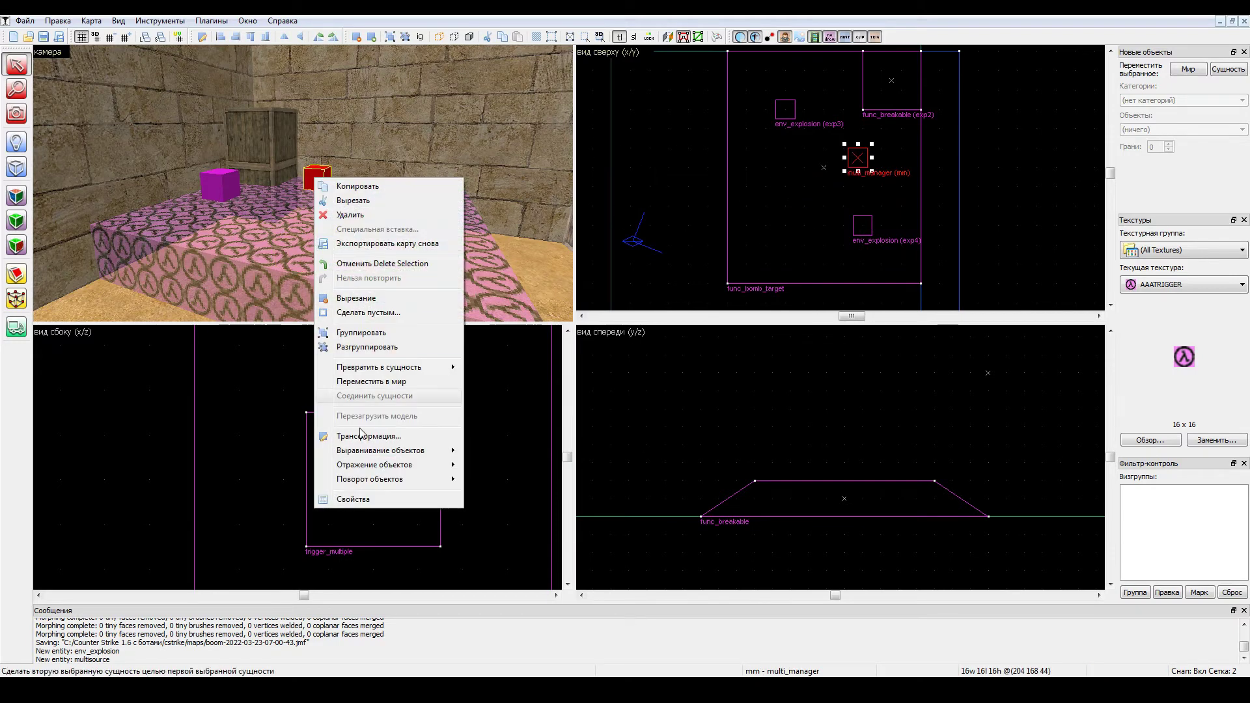
left_click(370, 498)
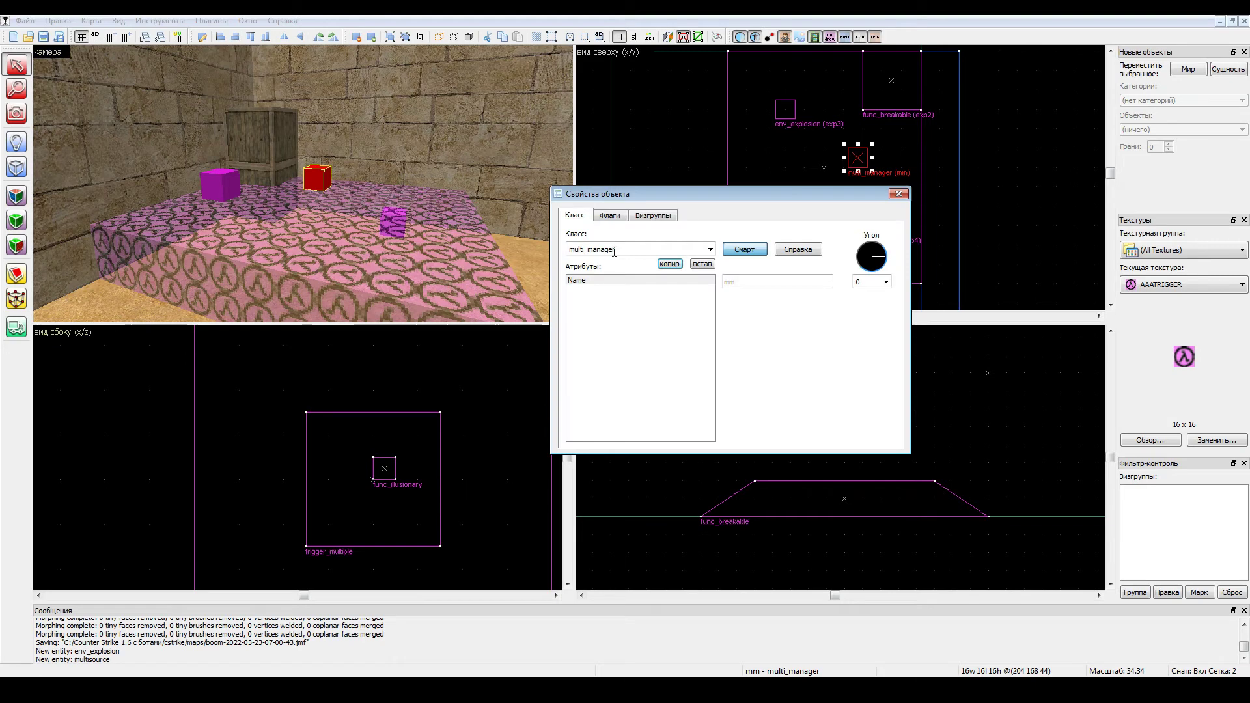
left_click(739, 284)
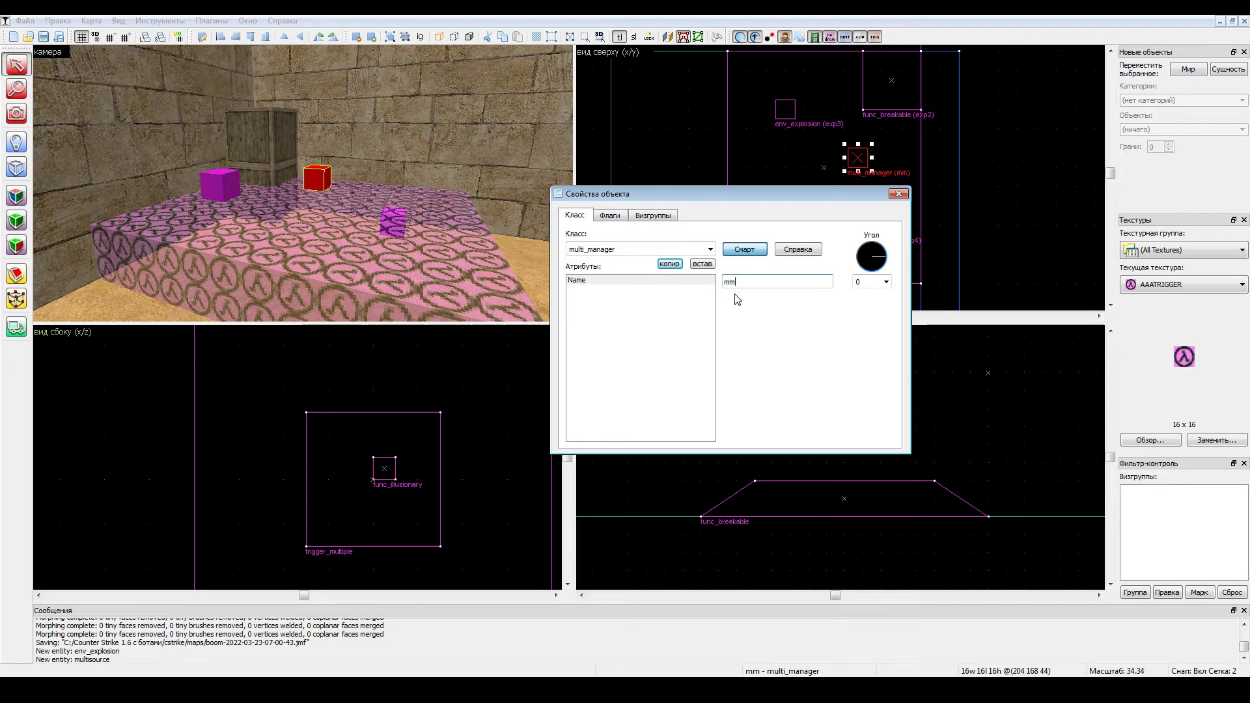
left_click(745, 254)
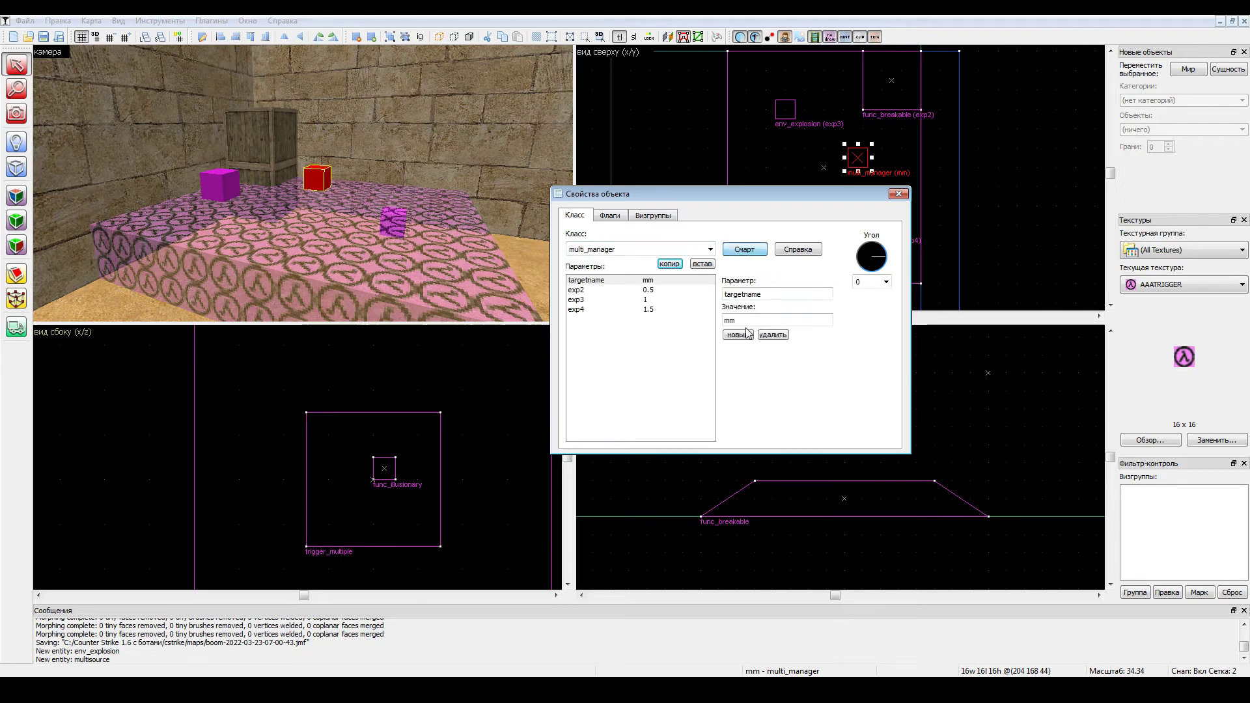
left_click(737, 335)
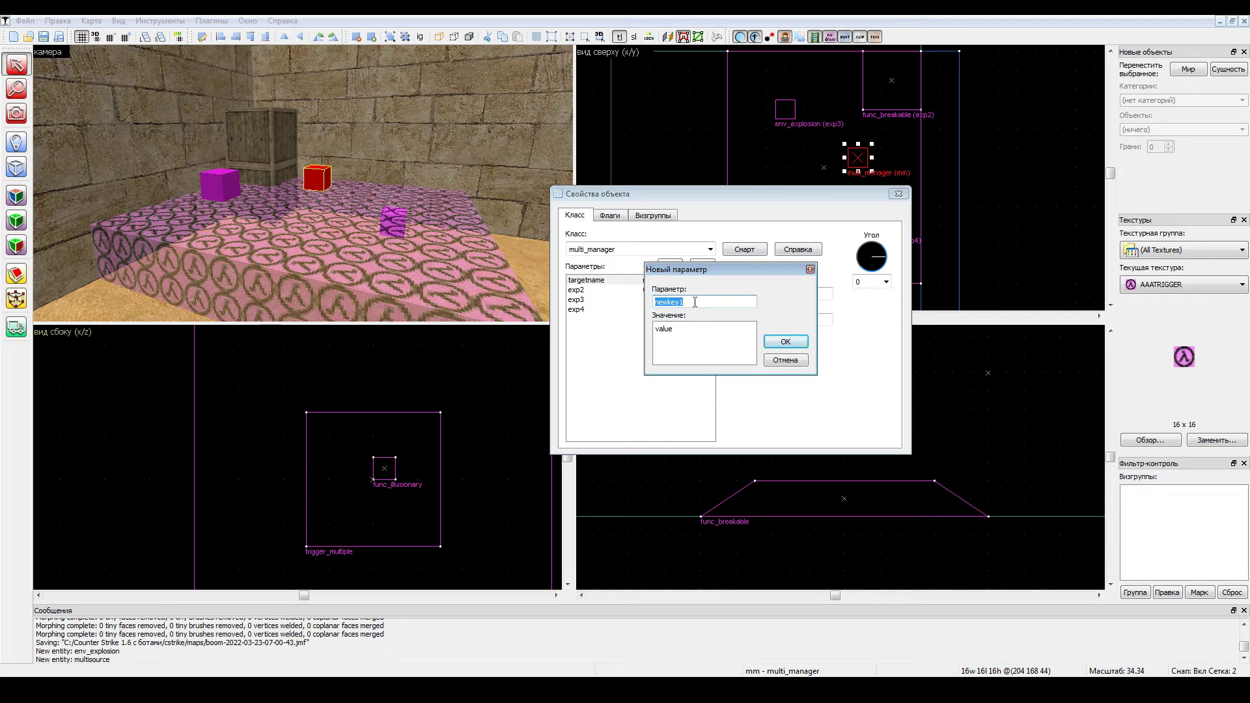
left_click_drag(725, 268, 734, 329)
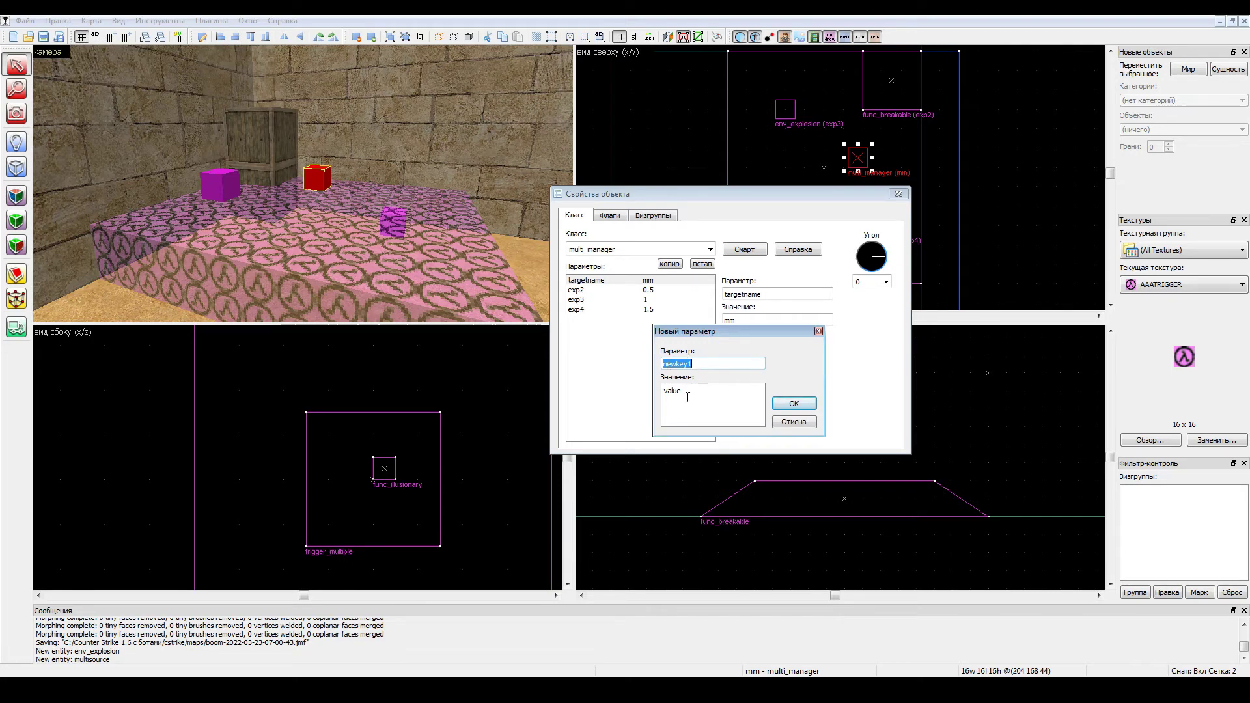
left_click(695, 391)
double_click(672, 391)
key("BackSpace")
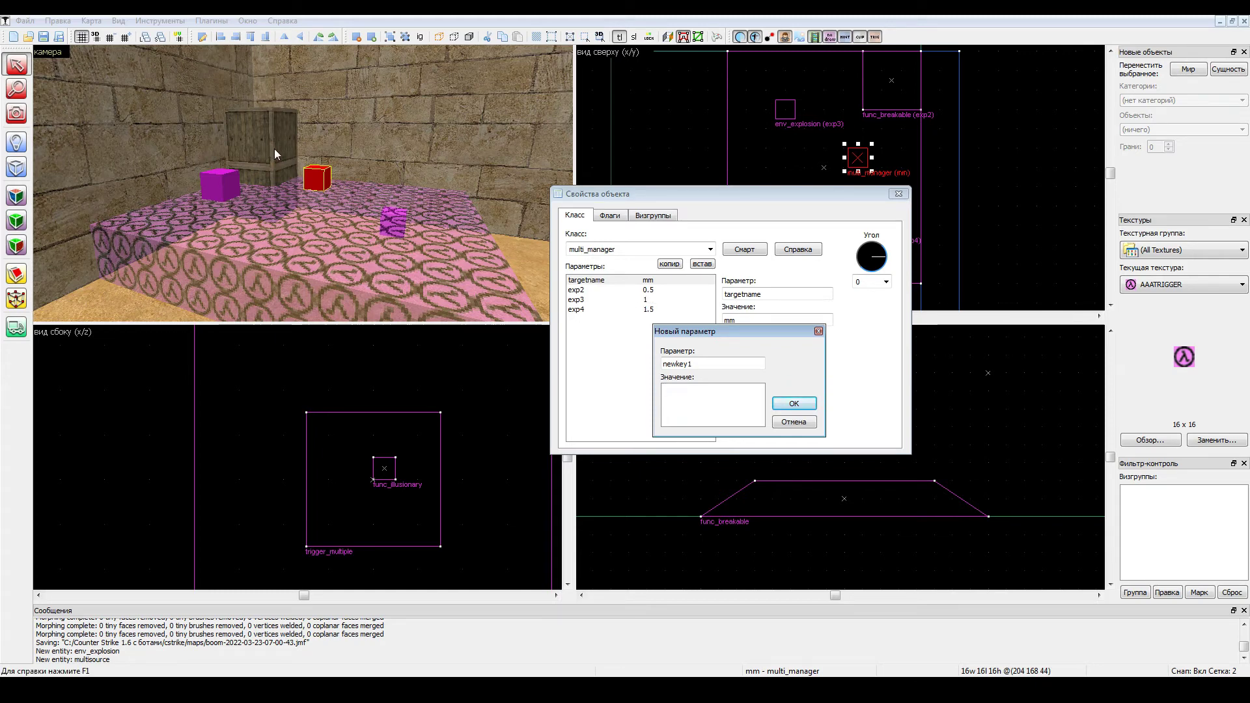
left_click(817, 331)
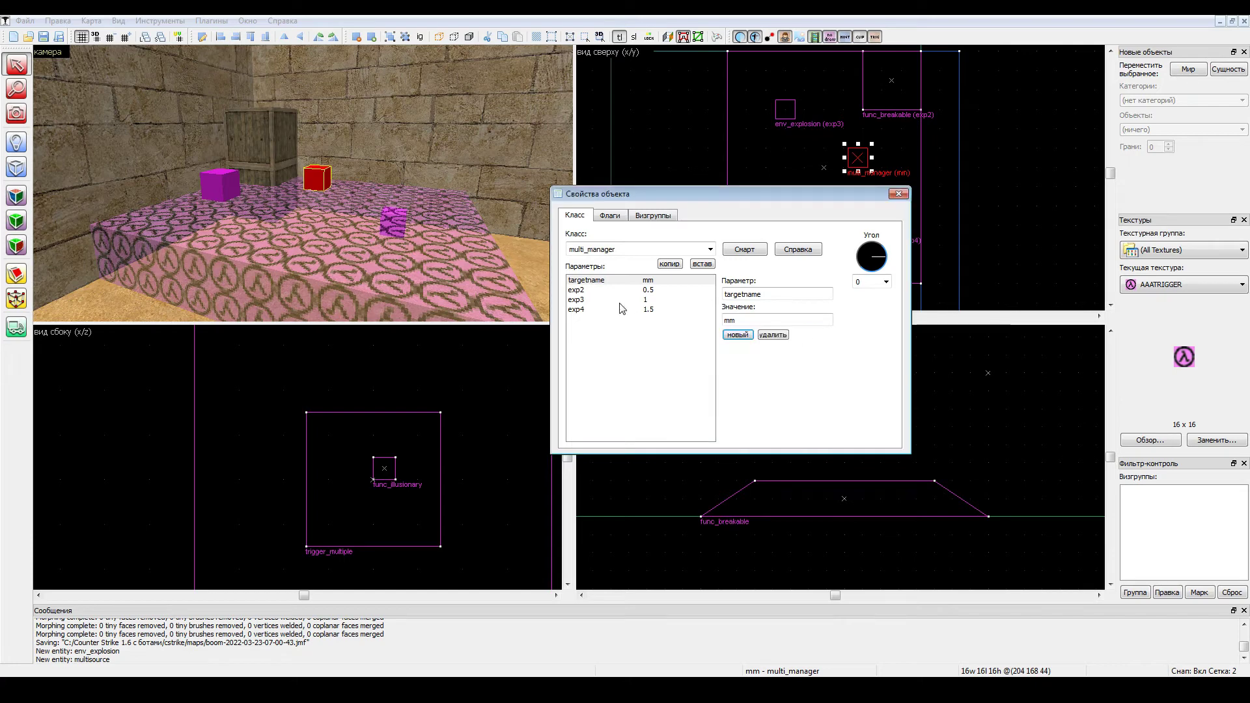
Review the exp3 and exp4 parameters of the multi_manager mm, close its properties and deselect the entity.
left_click(583, 300)
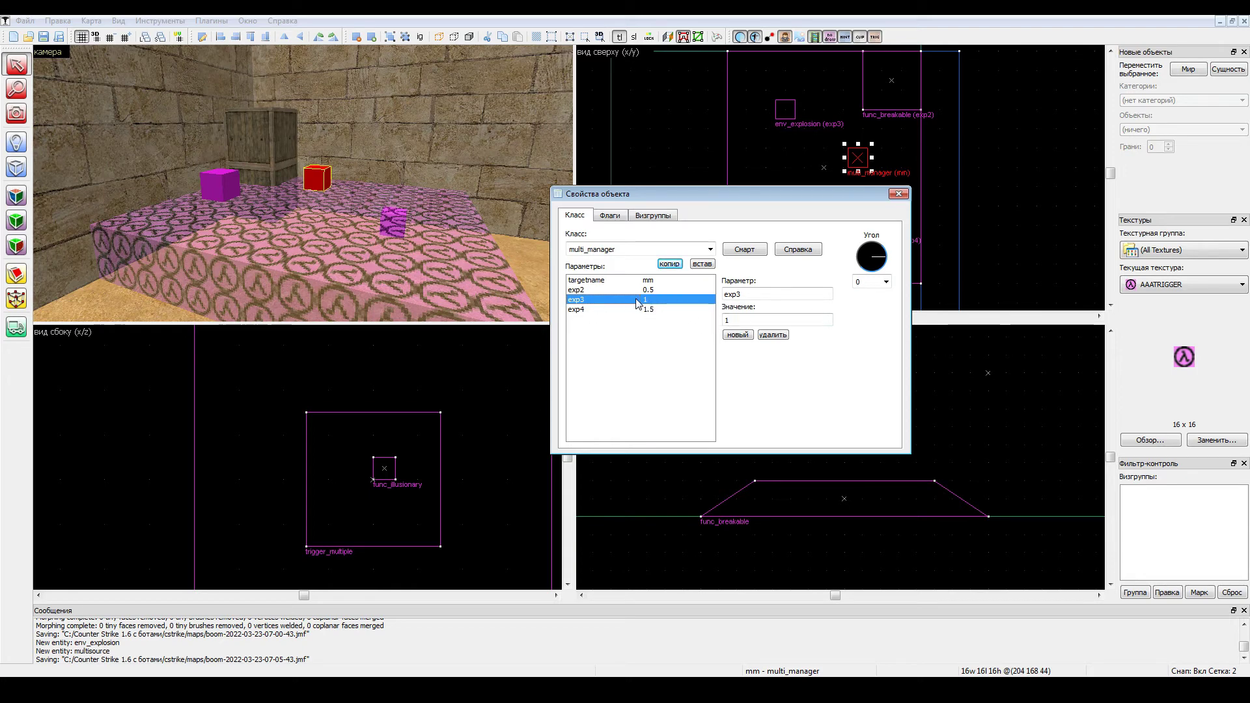
left_click(580, 310)
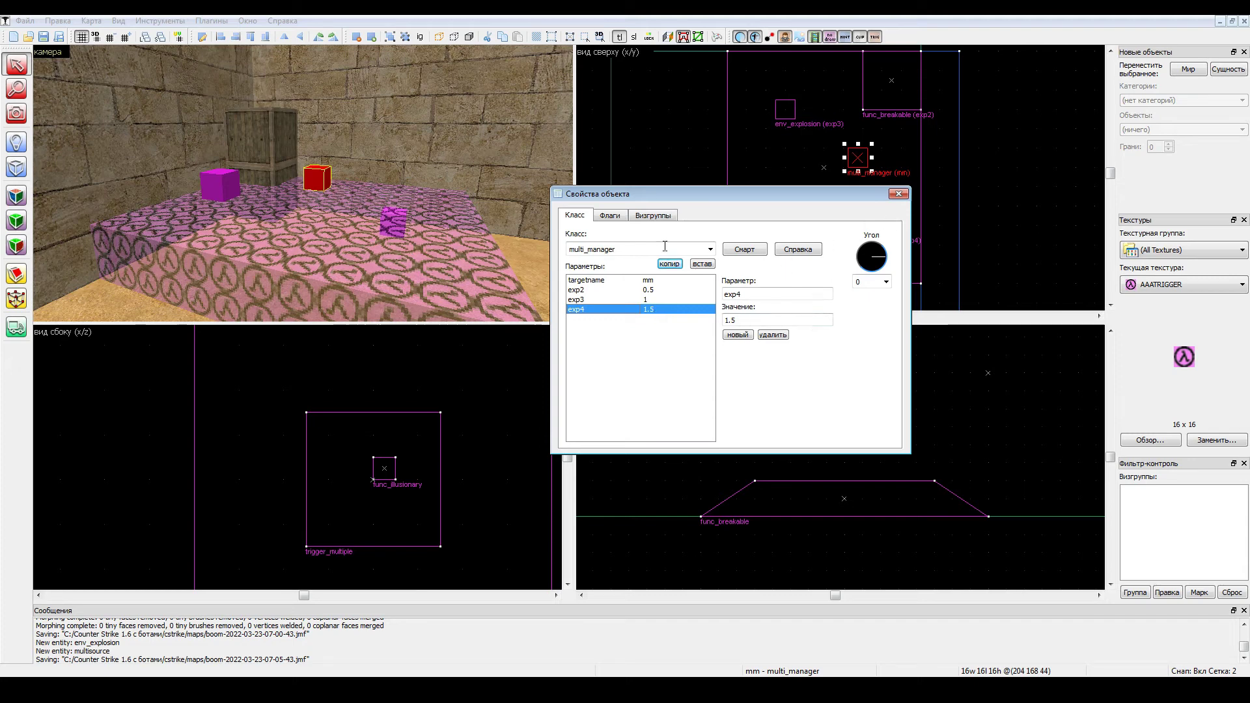
left_click(898, 194)
left_click(944, 174)
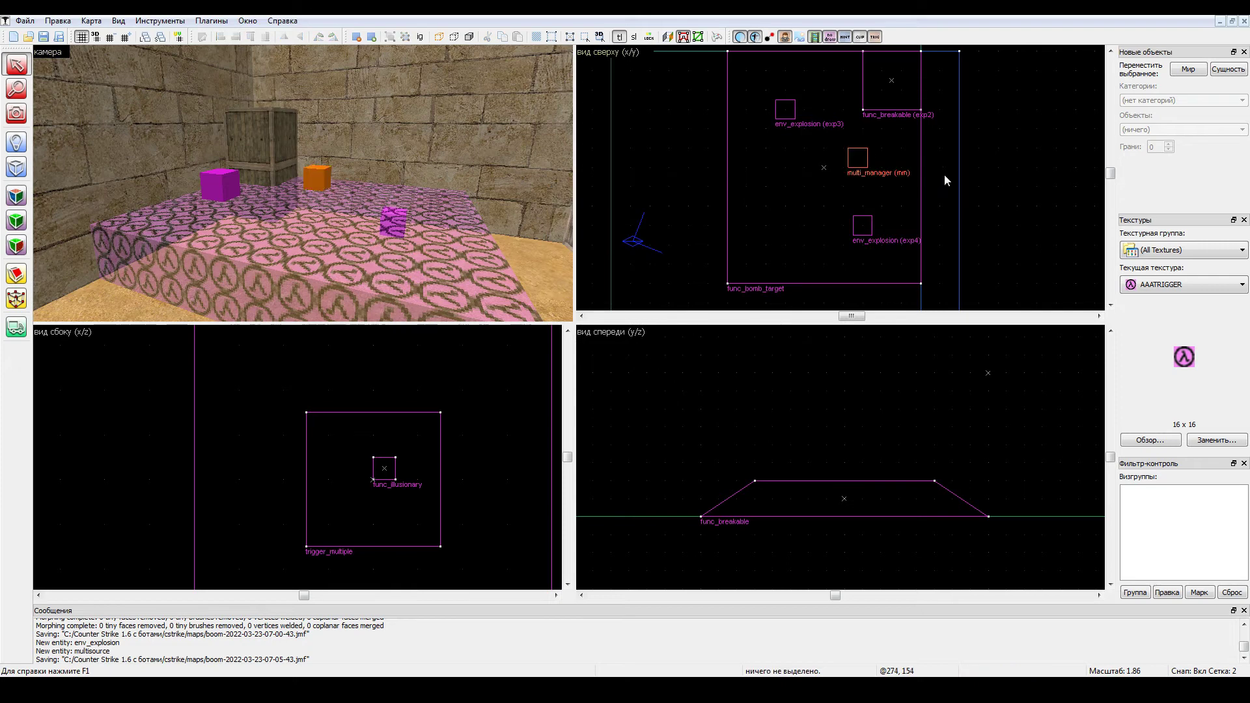
Set the func_bomb_target's Target (when bomb blows) attribute to mm, with Smart Edit turned on.
scroll(939, 115, "down", 2)
left_click(197, 229)
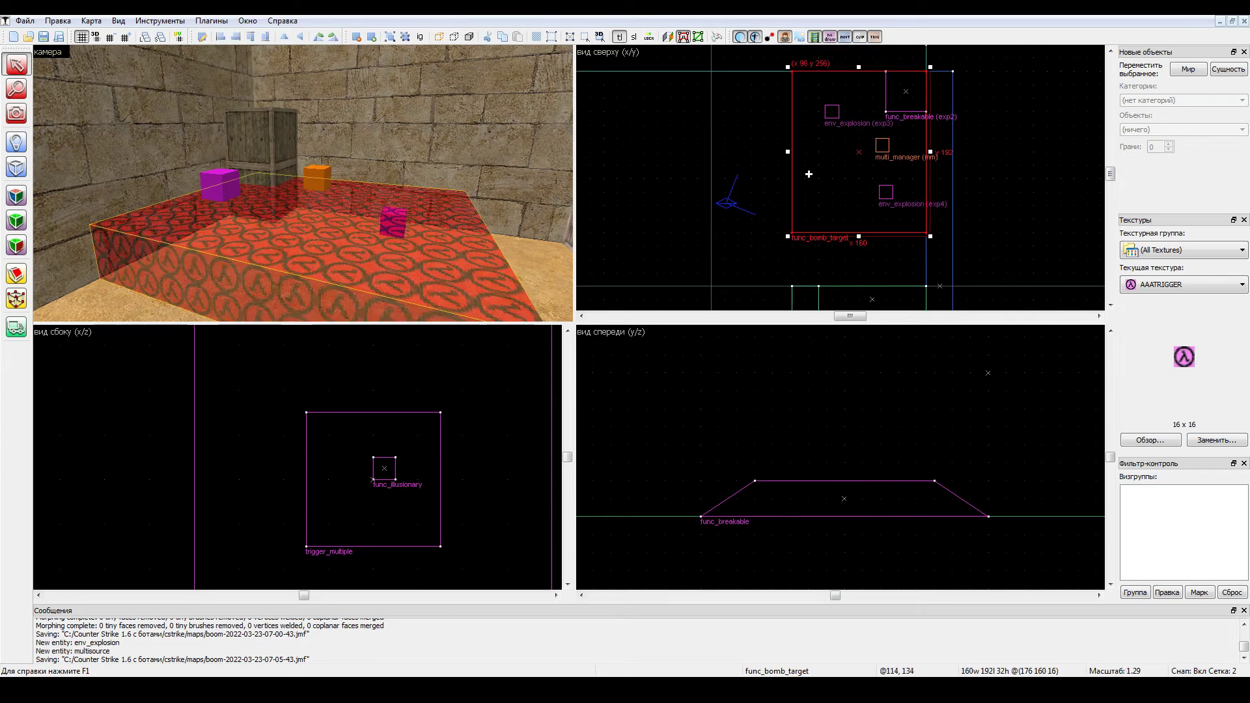
right_click(827, 161)
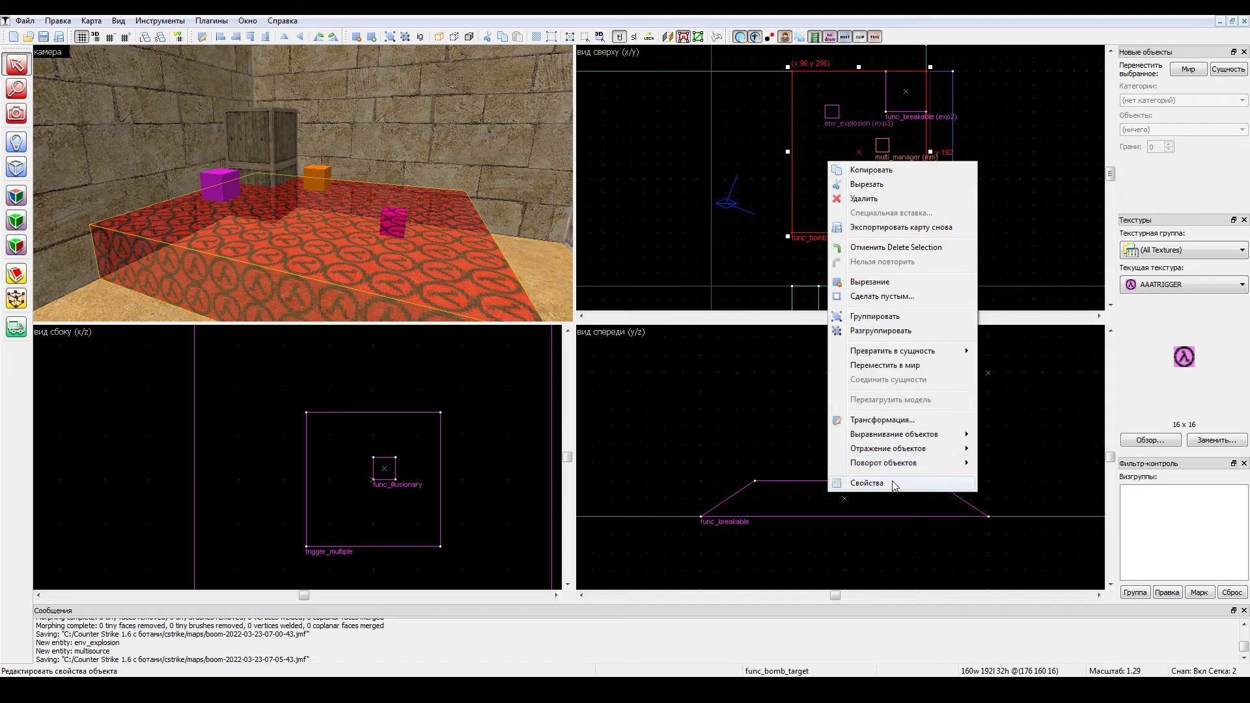
left_click(853, 482)
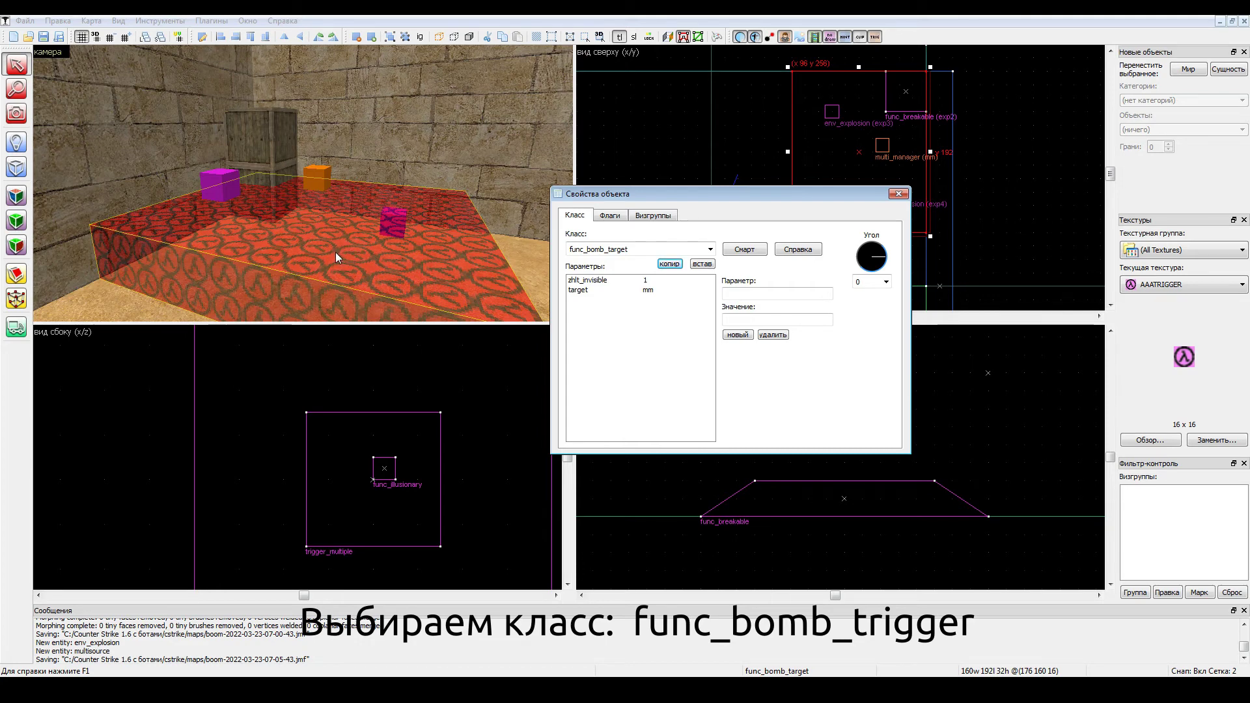
left_click(744, 253)
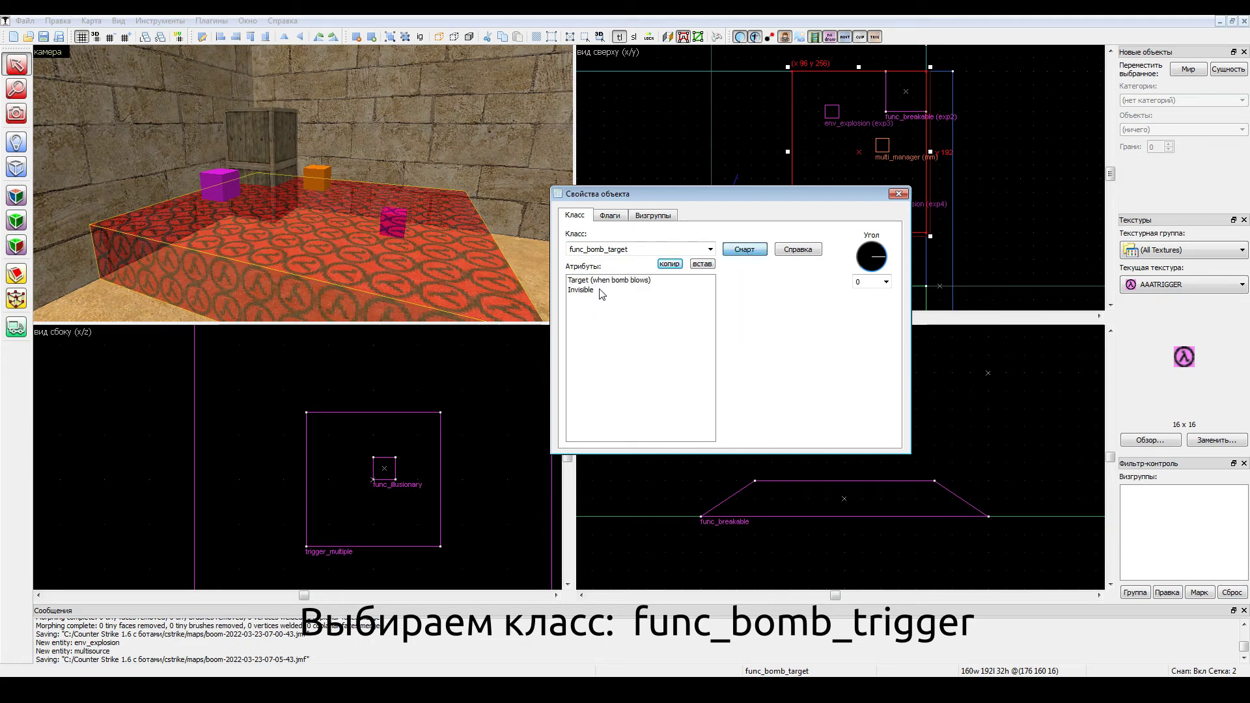
left_click(600, 281)
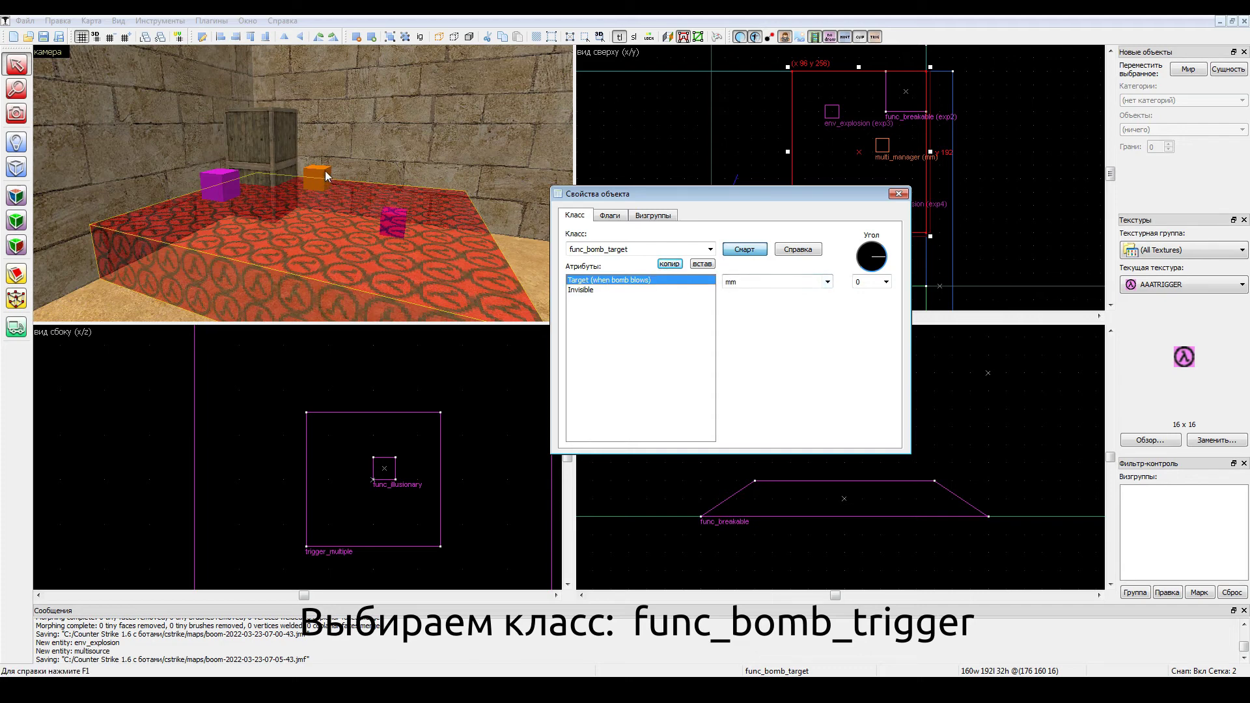
left_click(827, 281)
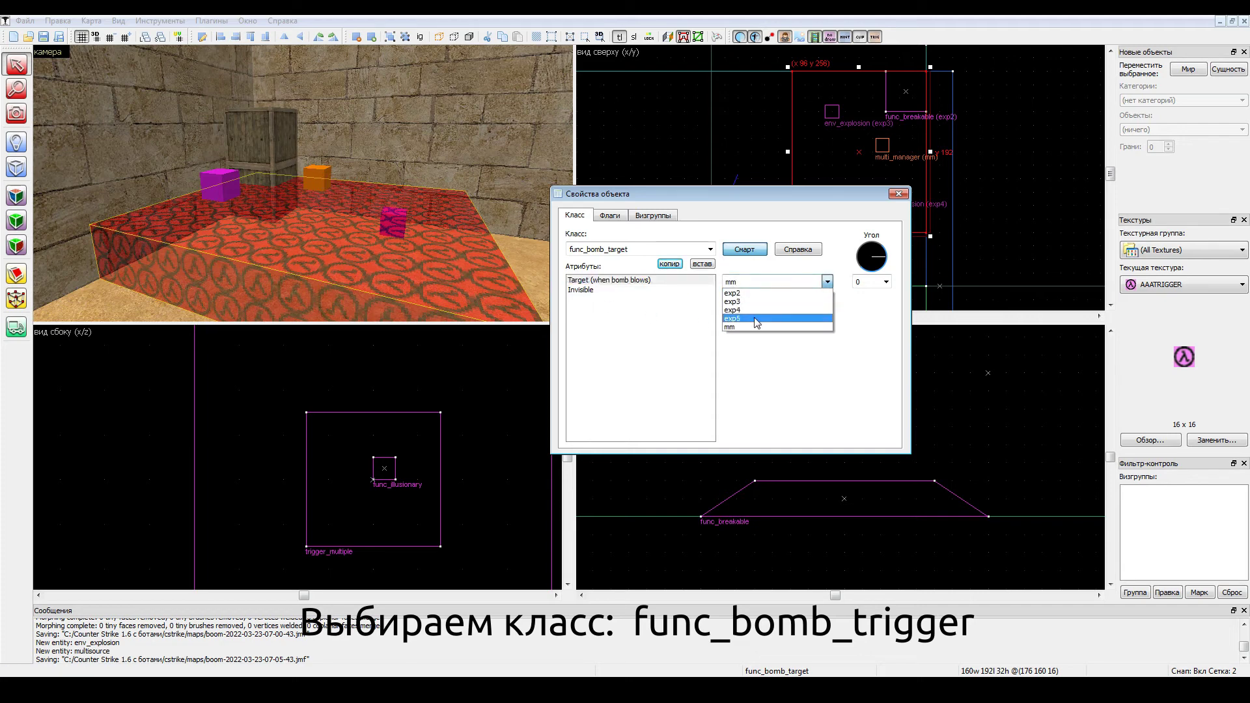
left_click(746, 325)
Check the func_bomb_target's Invisible attribute and its flags, close the properties and deselect the brush.
left_click(601, 291)
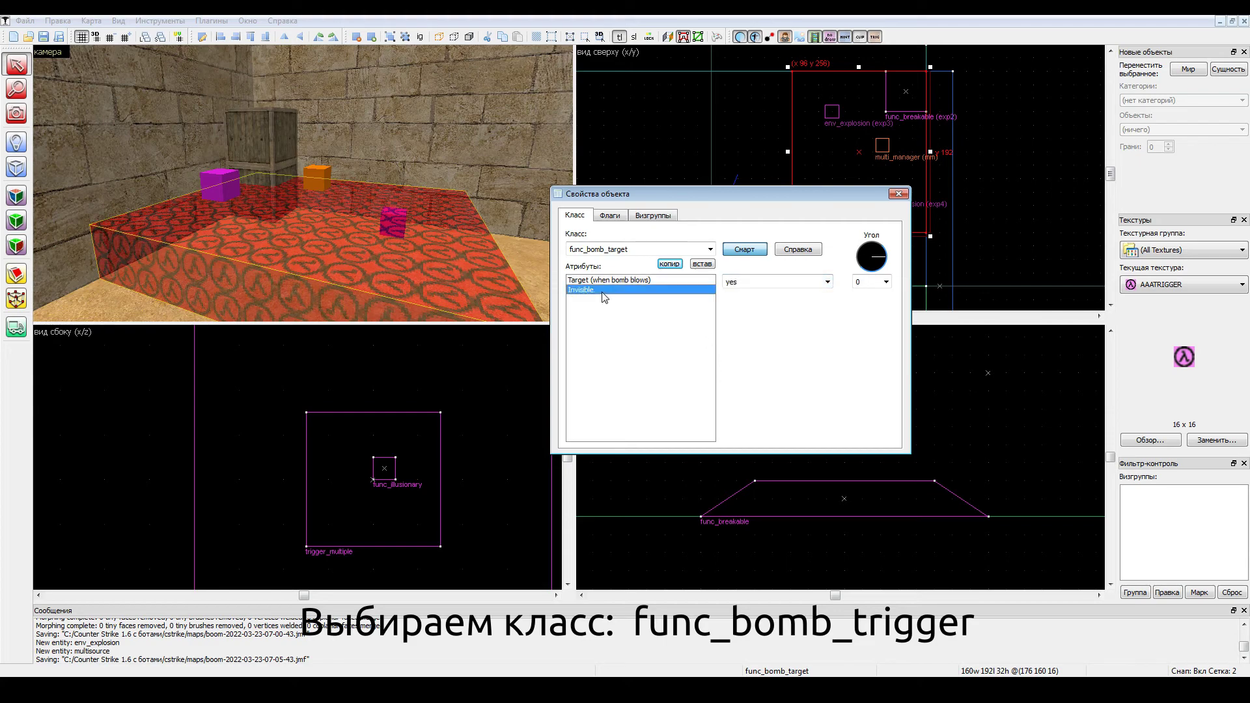
left_click(611, 216)
left_click(898, 194)
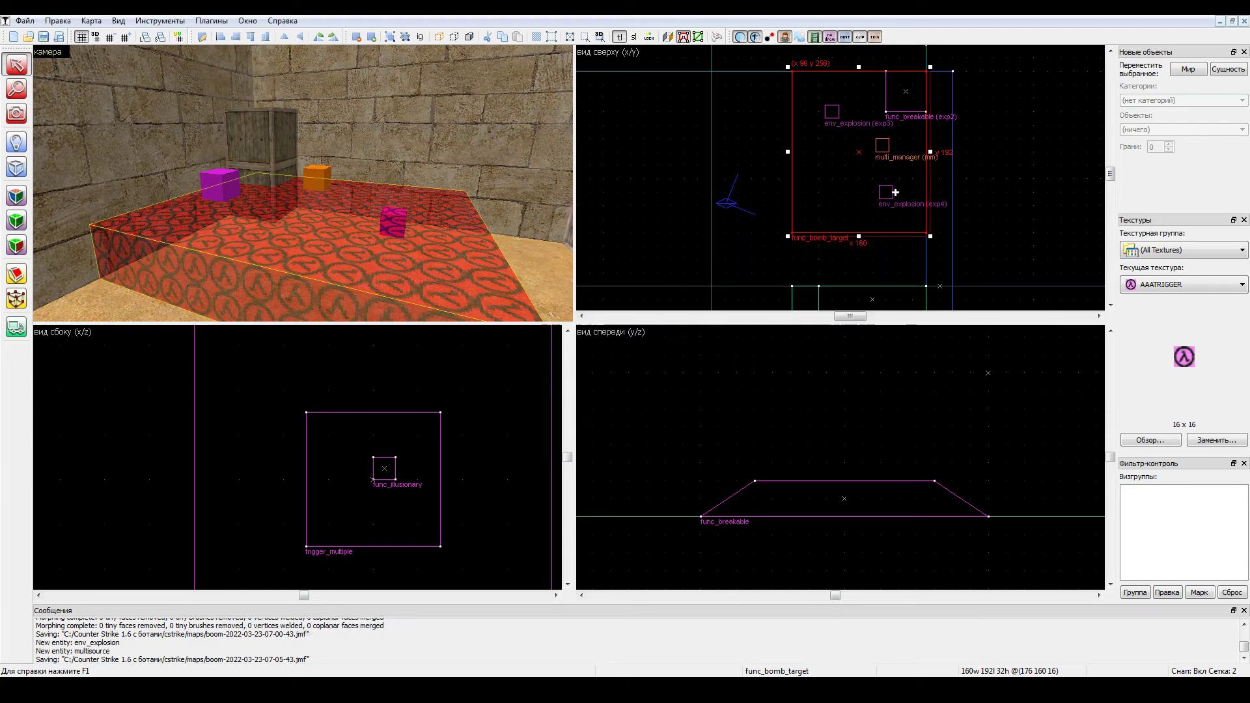
left_click(967, 192)
Fly the camera back from the bomb target to examine the whole map, including the crates and mines.
left_click(17, 116)
mouse_move(273, 183)
left_mouse_down()
mouse_move(302, 183)
mouse_move(302, 196)
mouse_move(302, 183)
mouse_move(325, 183)
mouse_move(302, 183)
left_mouse_up()
key("w")
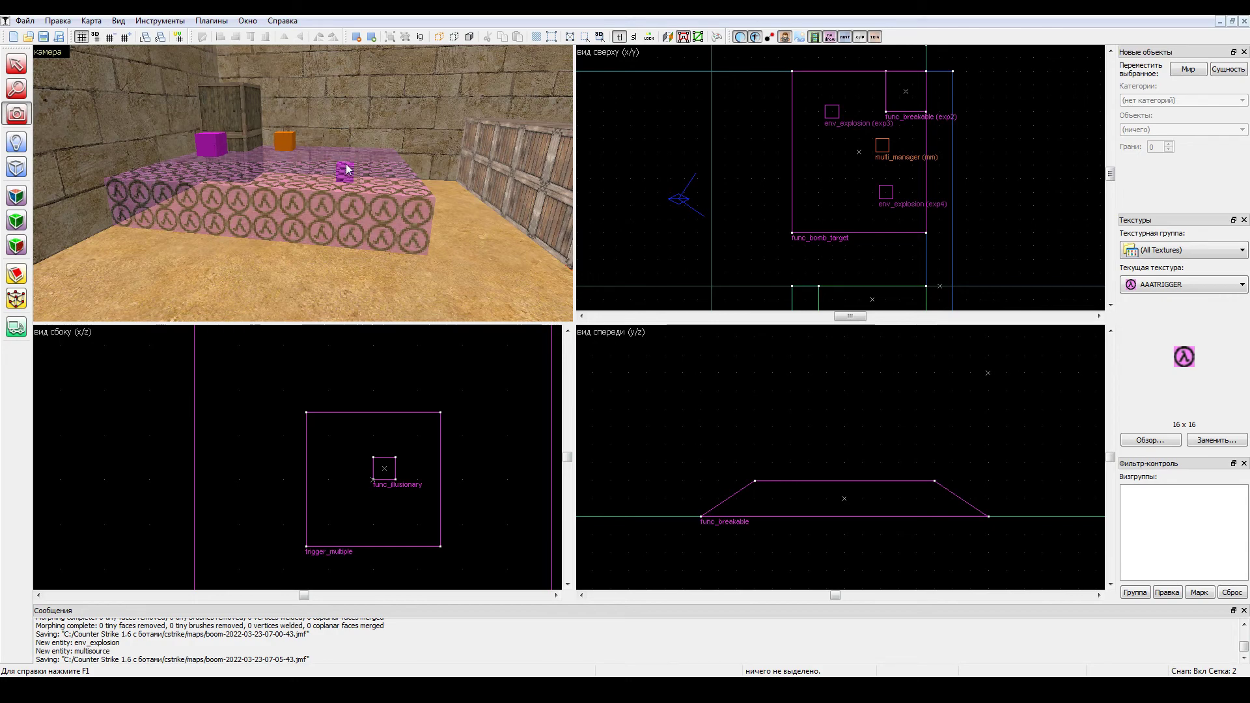
key("z")
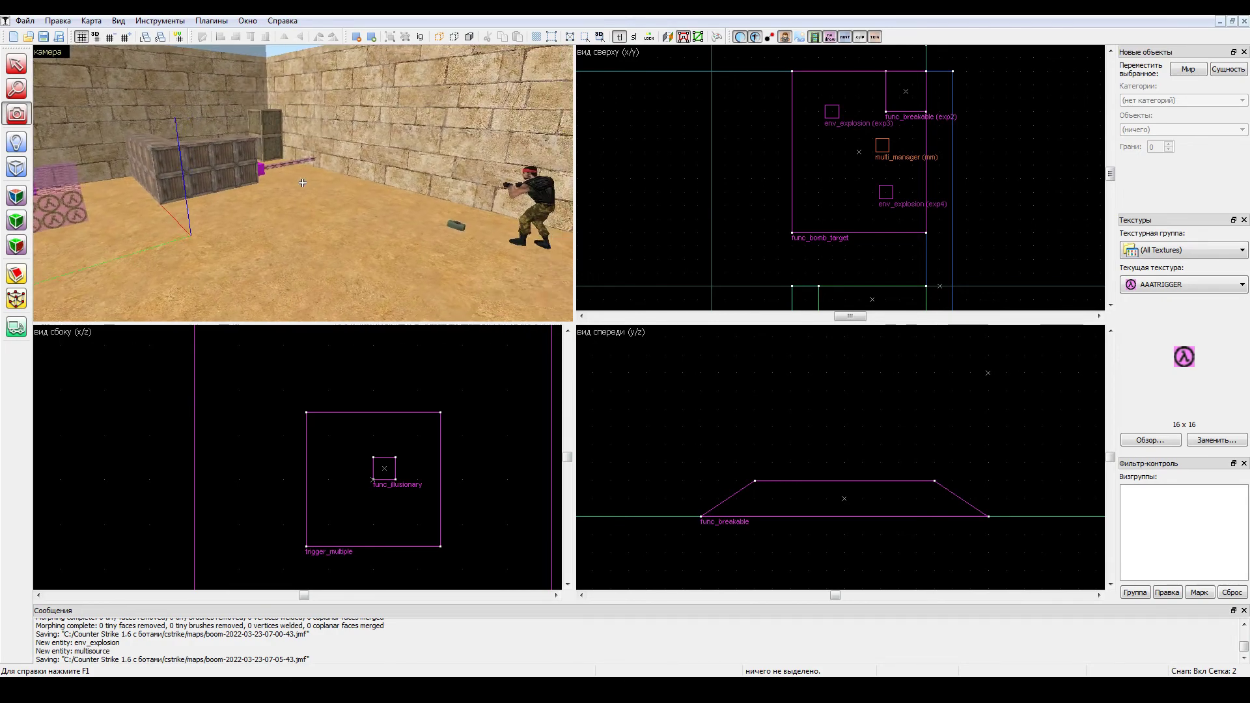
key("s")
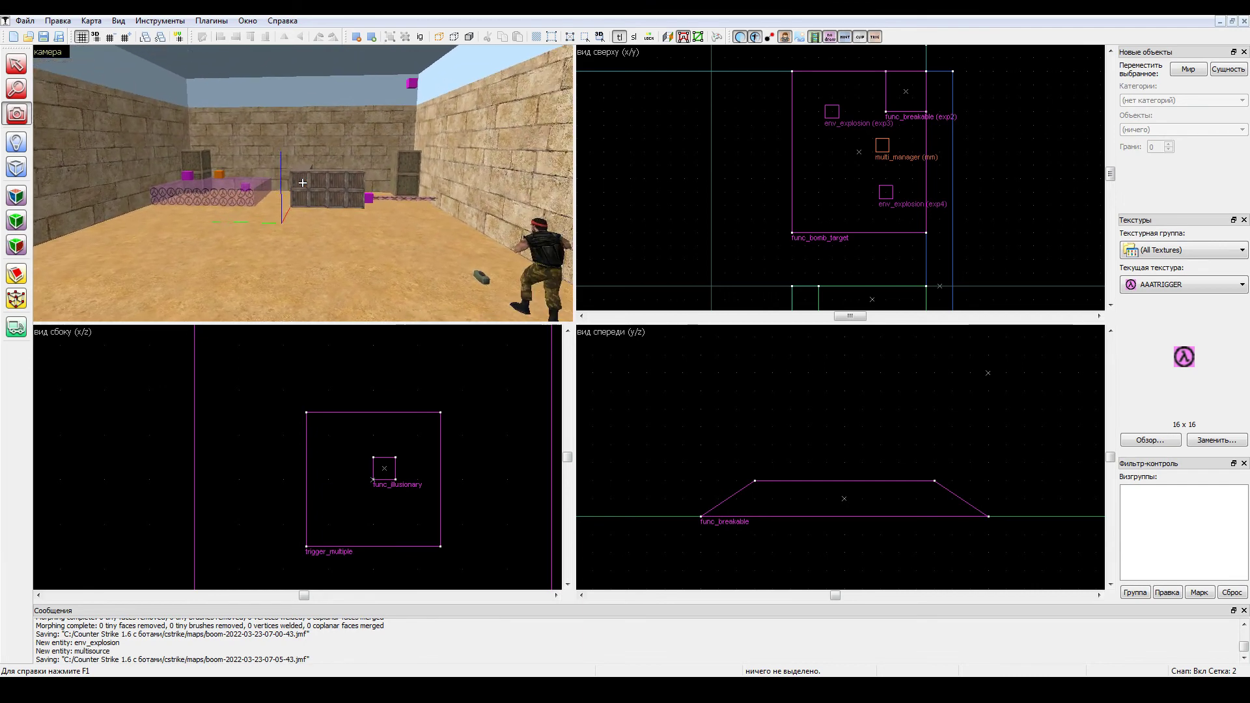
key("z")
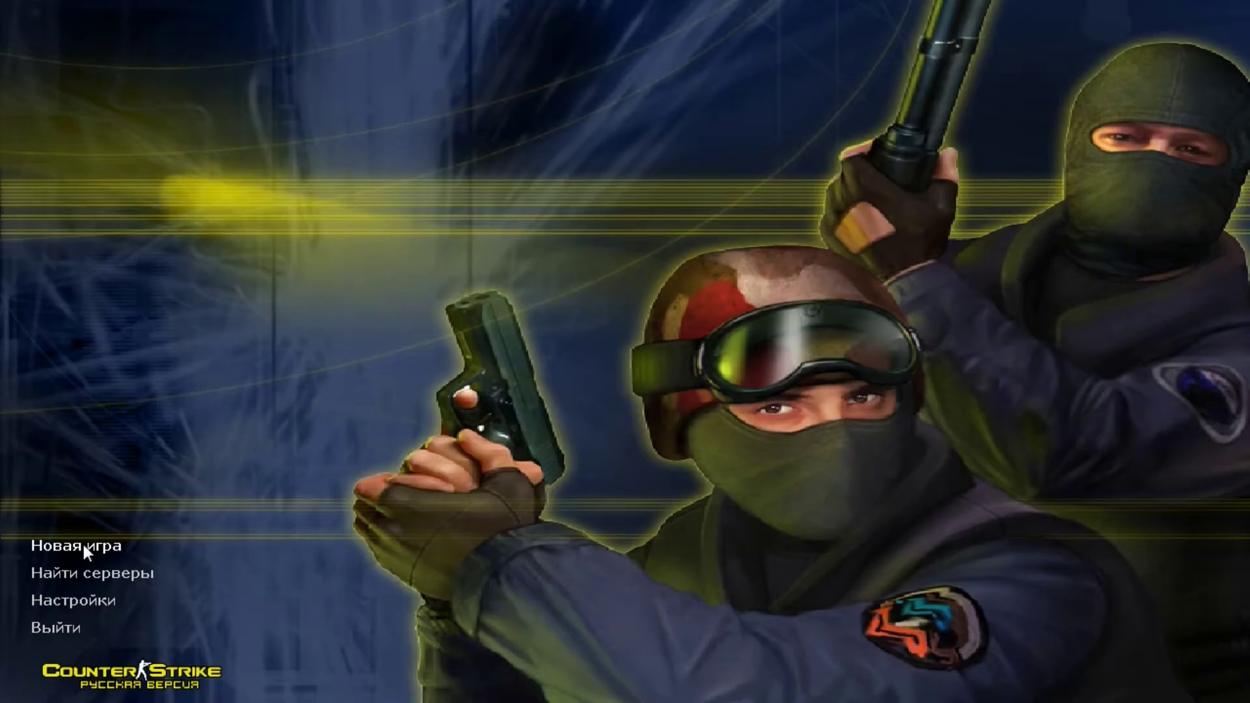
Switch to Counter-Strike, start a new game on the boom map and join the terrorists as the Arctic Avengers class.
left_click(82, 547)
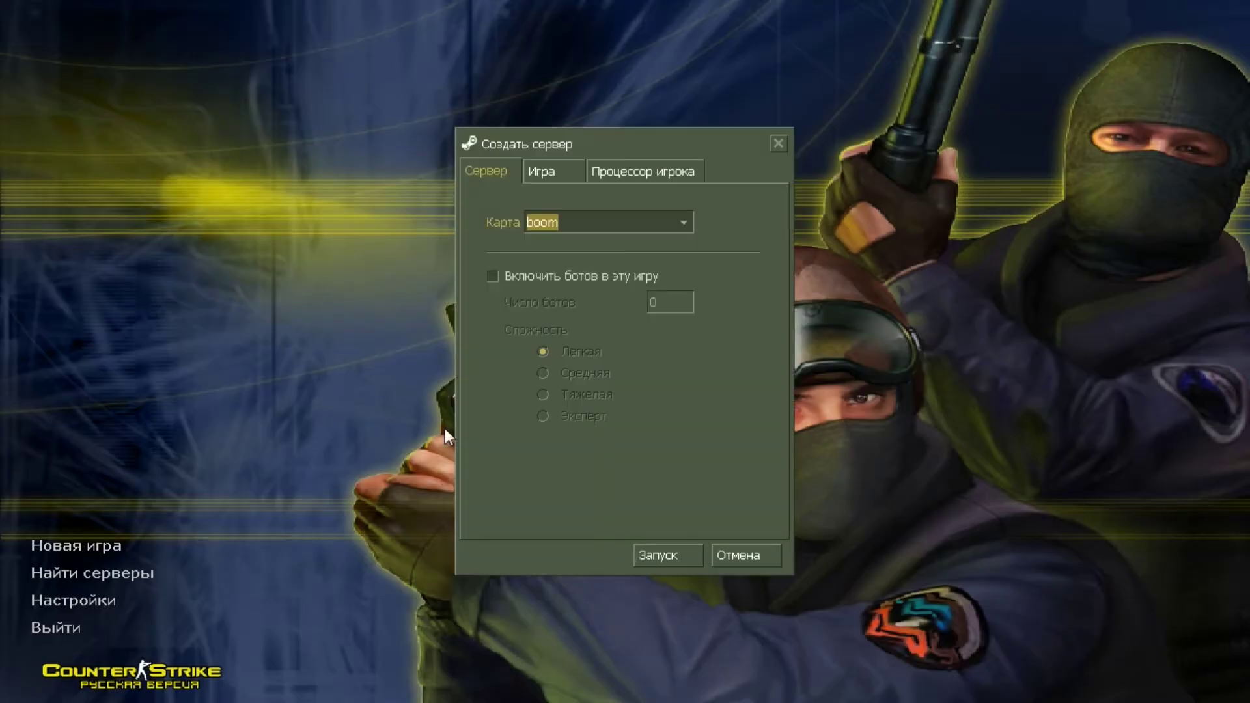
left_click(696, 553)
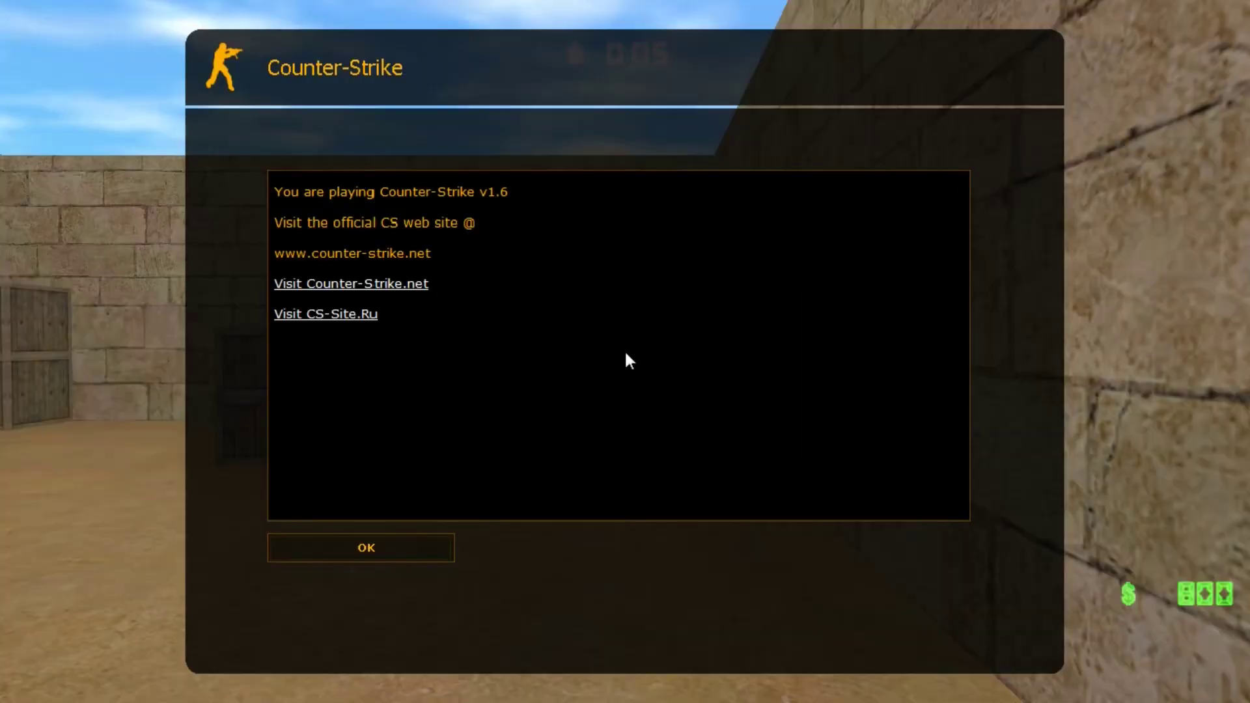
left_click(410, 540)
left_click(364, 185)
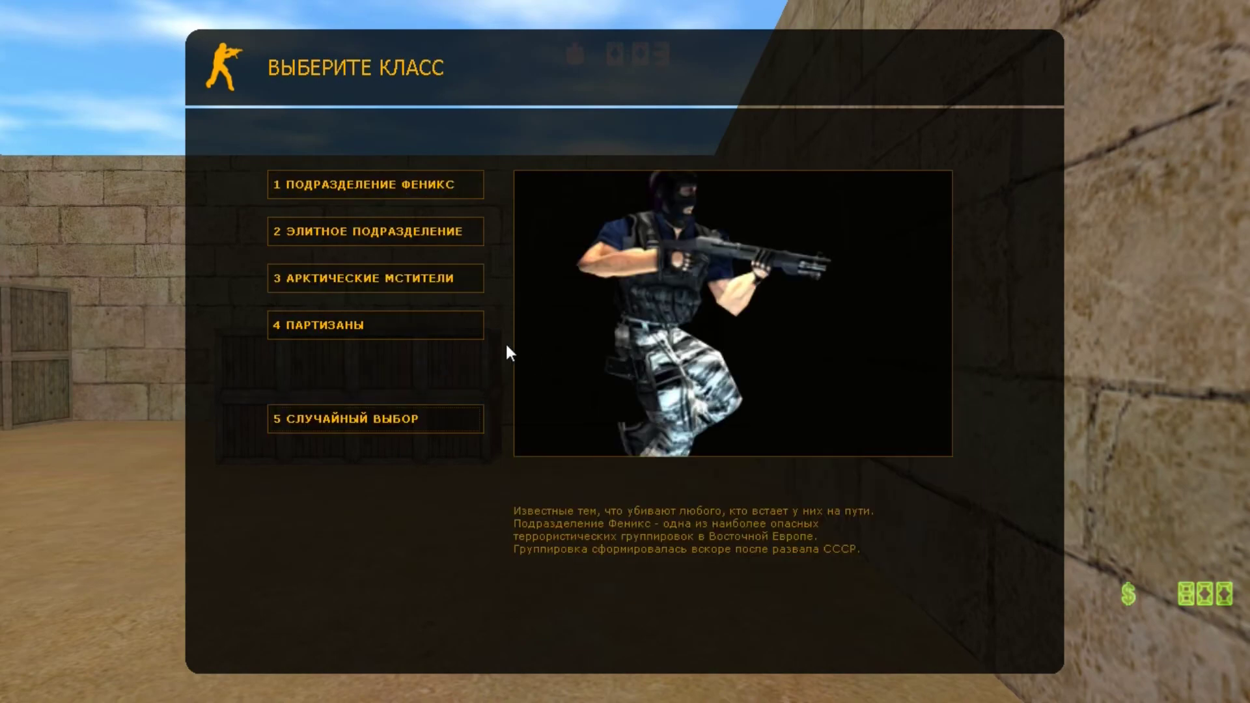
left_click(417, 280)
Test the ground mine by walking over it on the sand, and back away from the blast.
key("s")
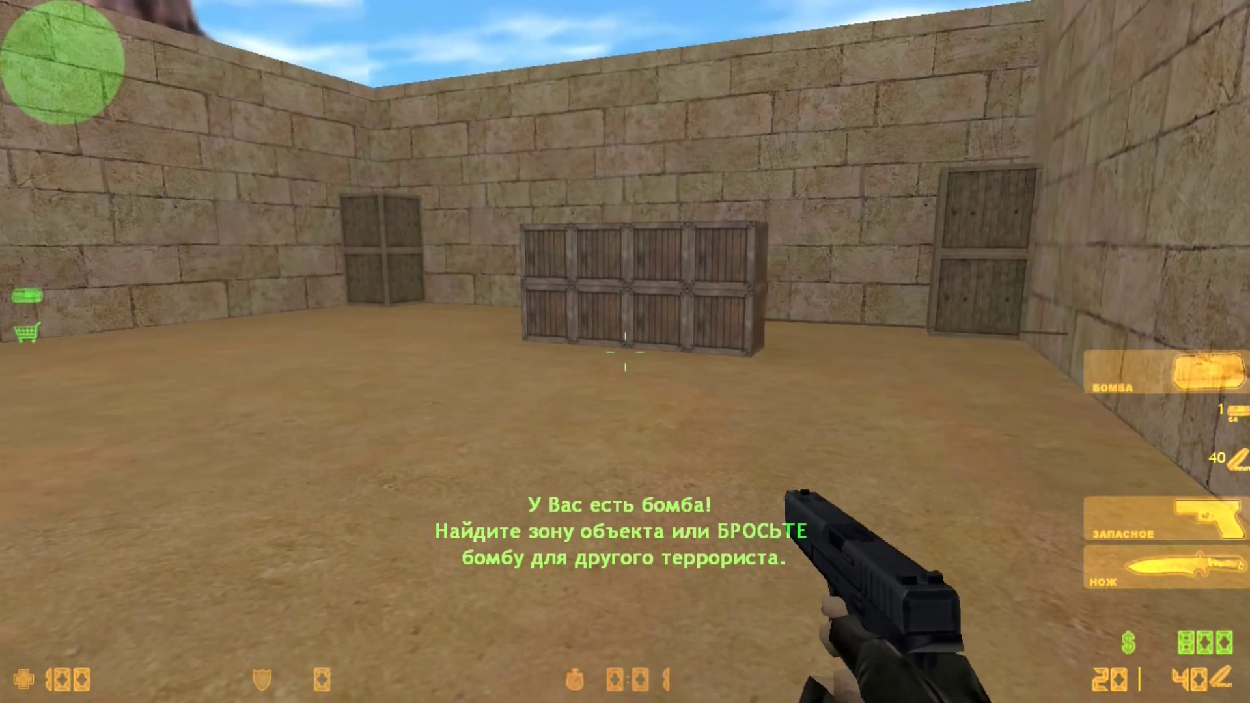
key("w")
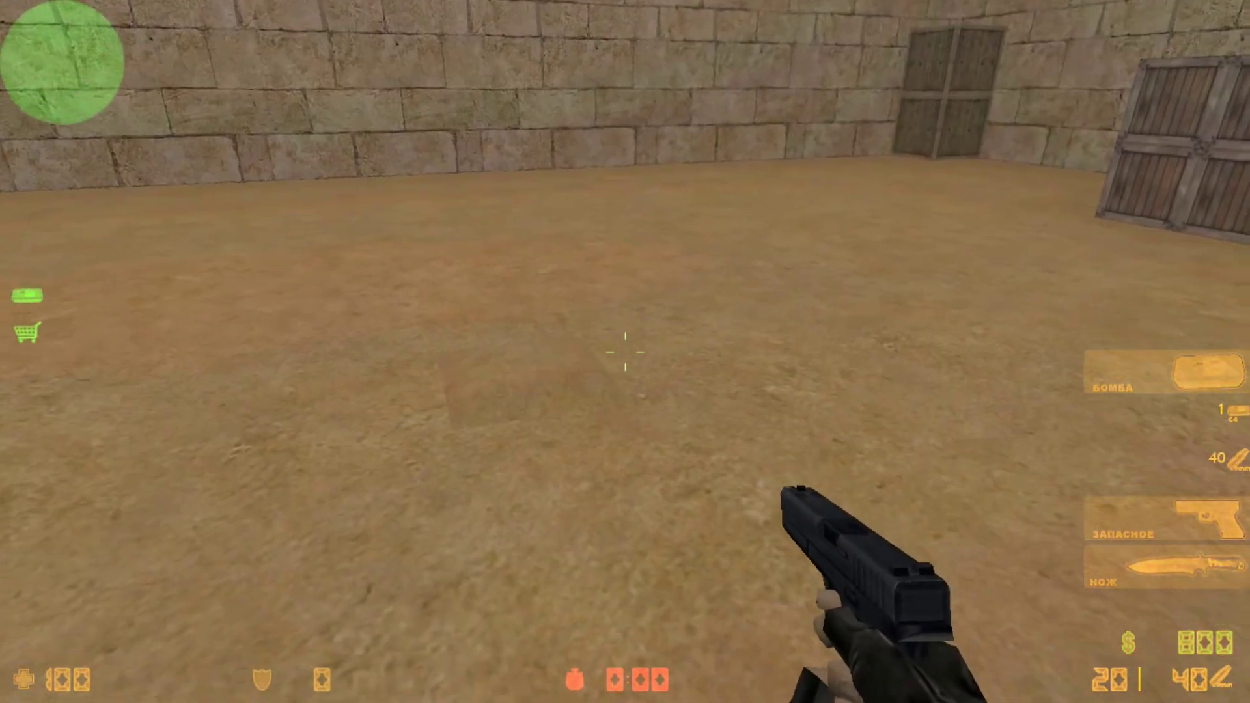
key("w")
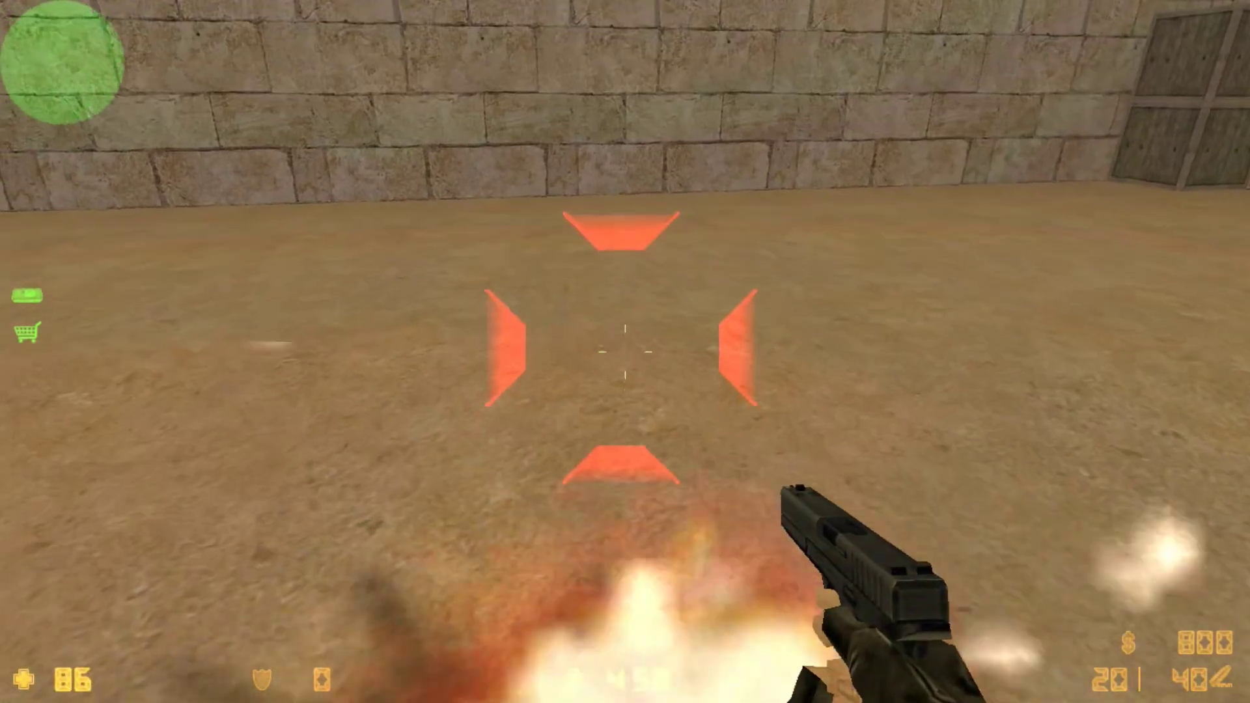
key("s")
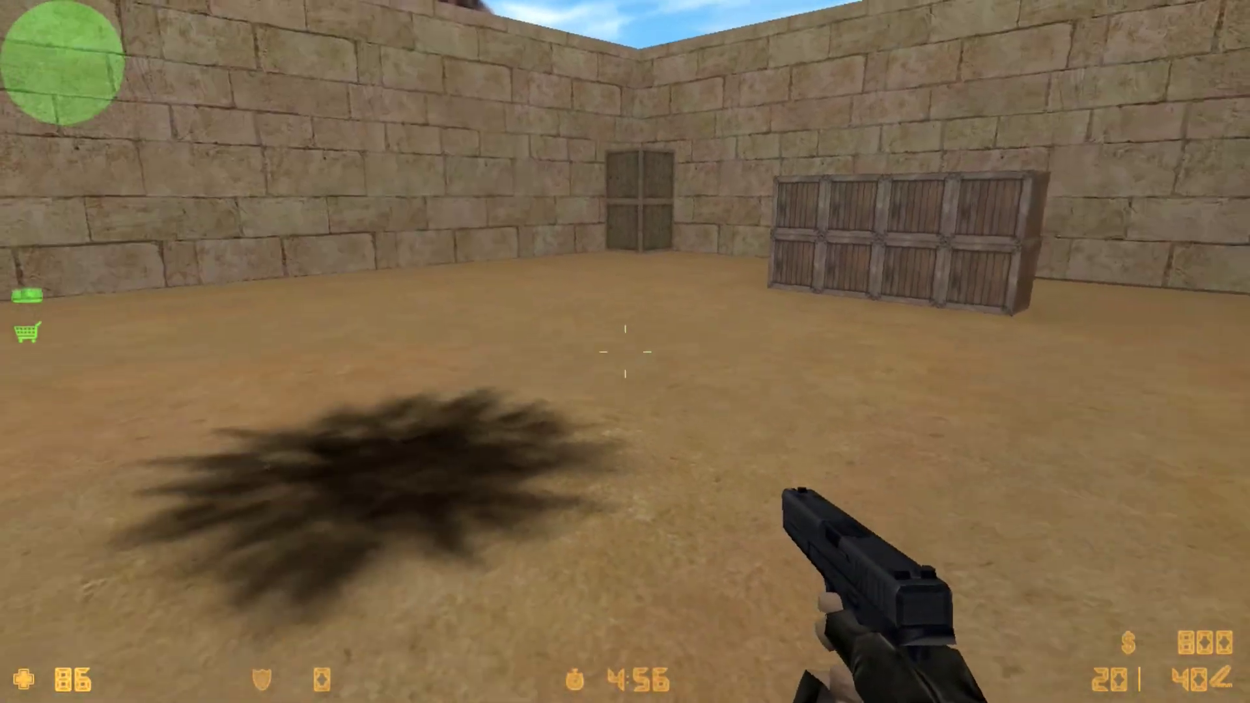
Test the tripwire mine by walking through the wire stretched beside the wooden crates.
key("w")
key("w")
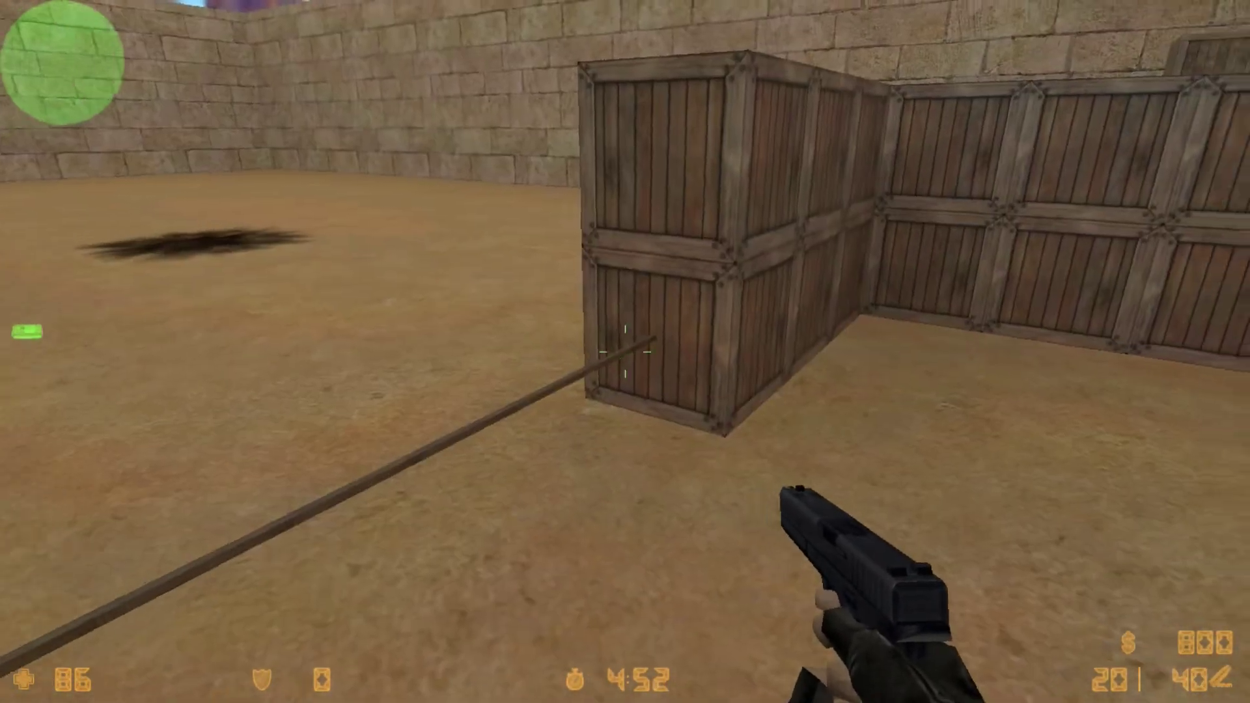
key("w")
key("a")
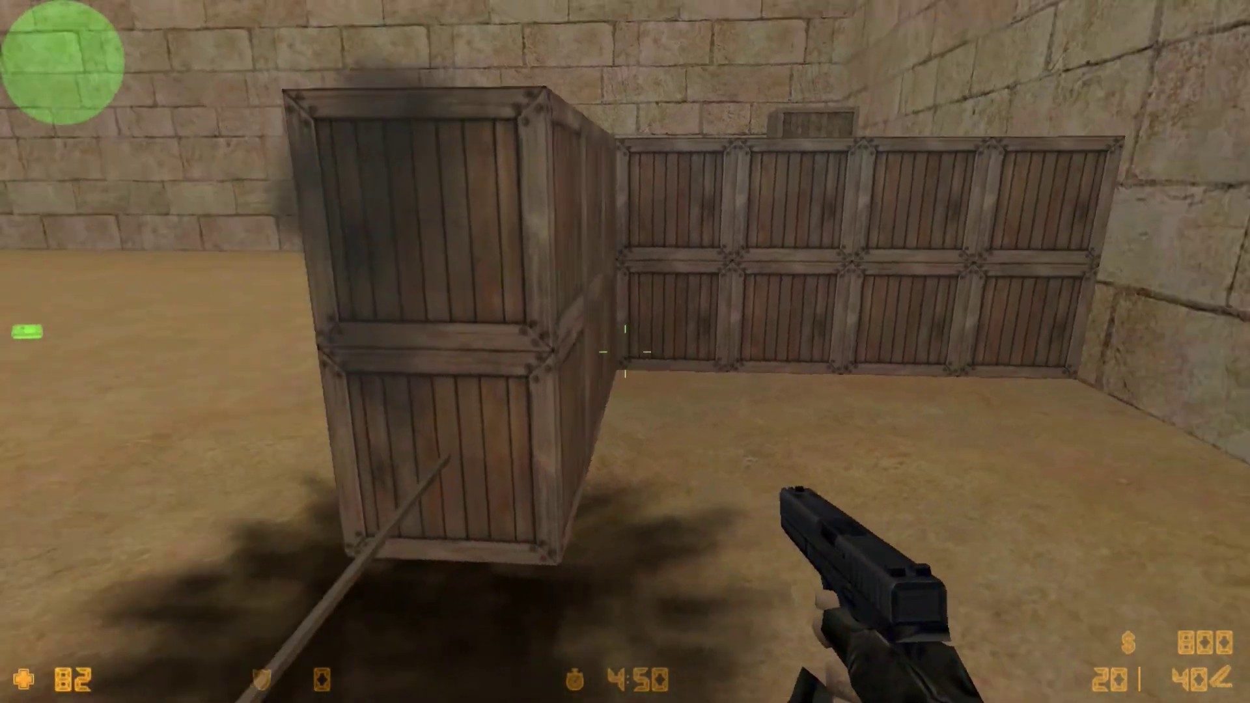
Plant the bomb beside the wooden crate in the bomb target zone and retreat to the far end of the map.
key("w")
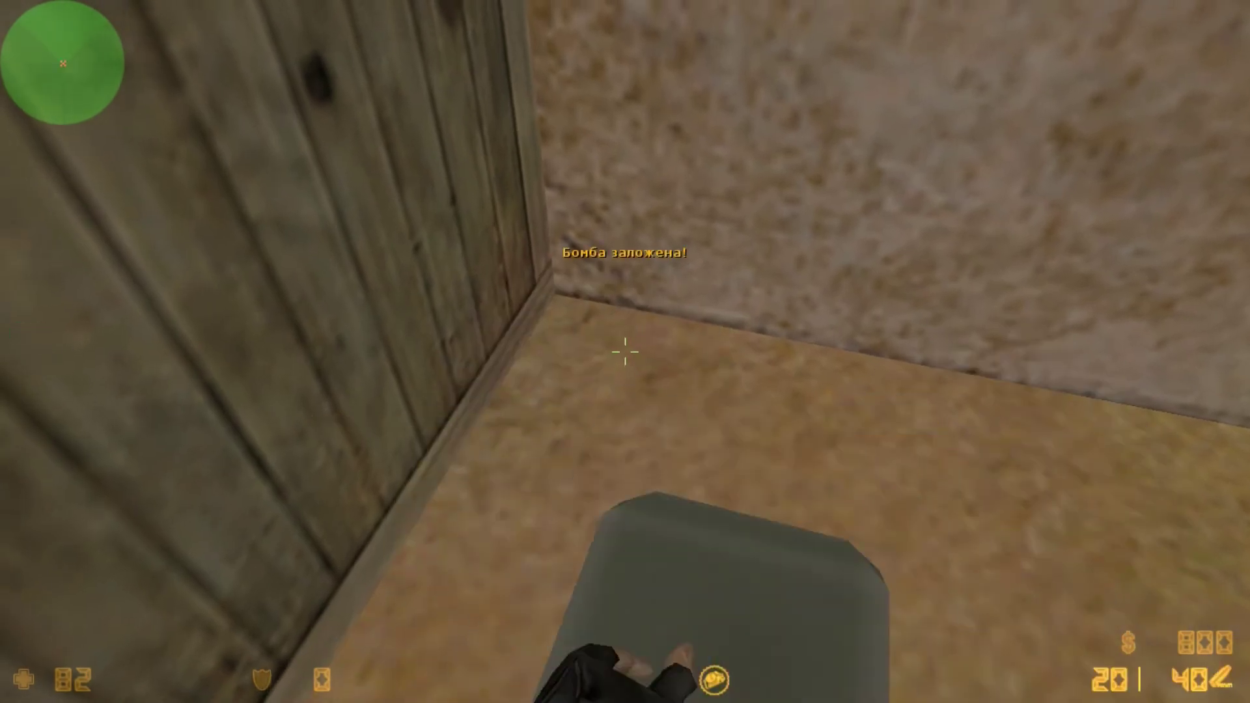
key("s")
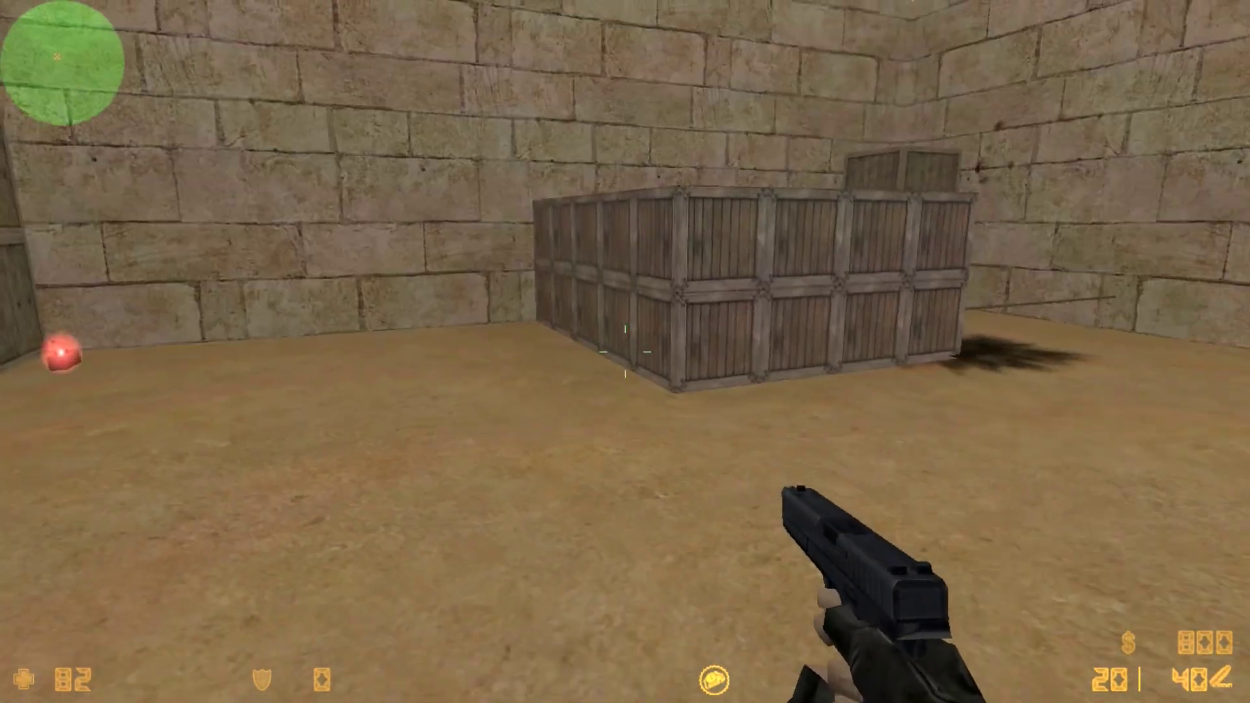
key("w")
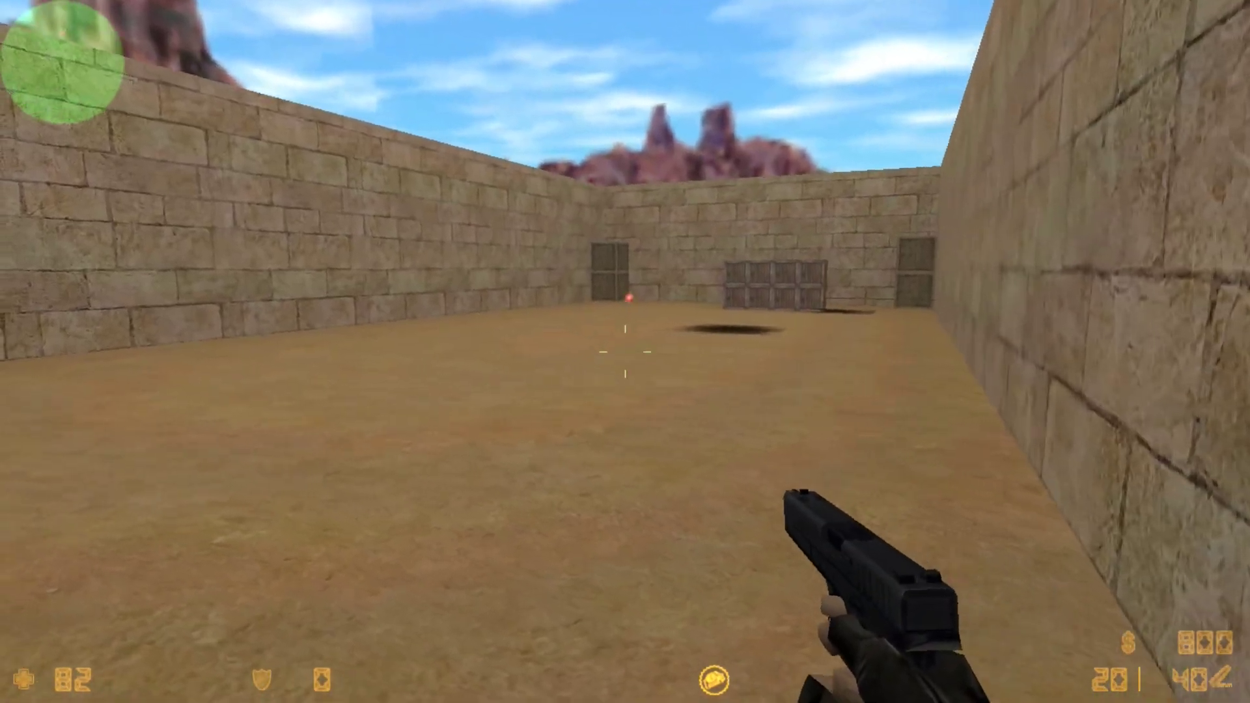
Watch the planted bomb's explosion sequence from the far end of the map until the round ends.
key("d")
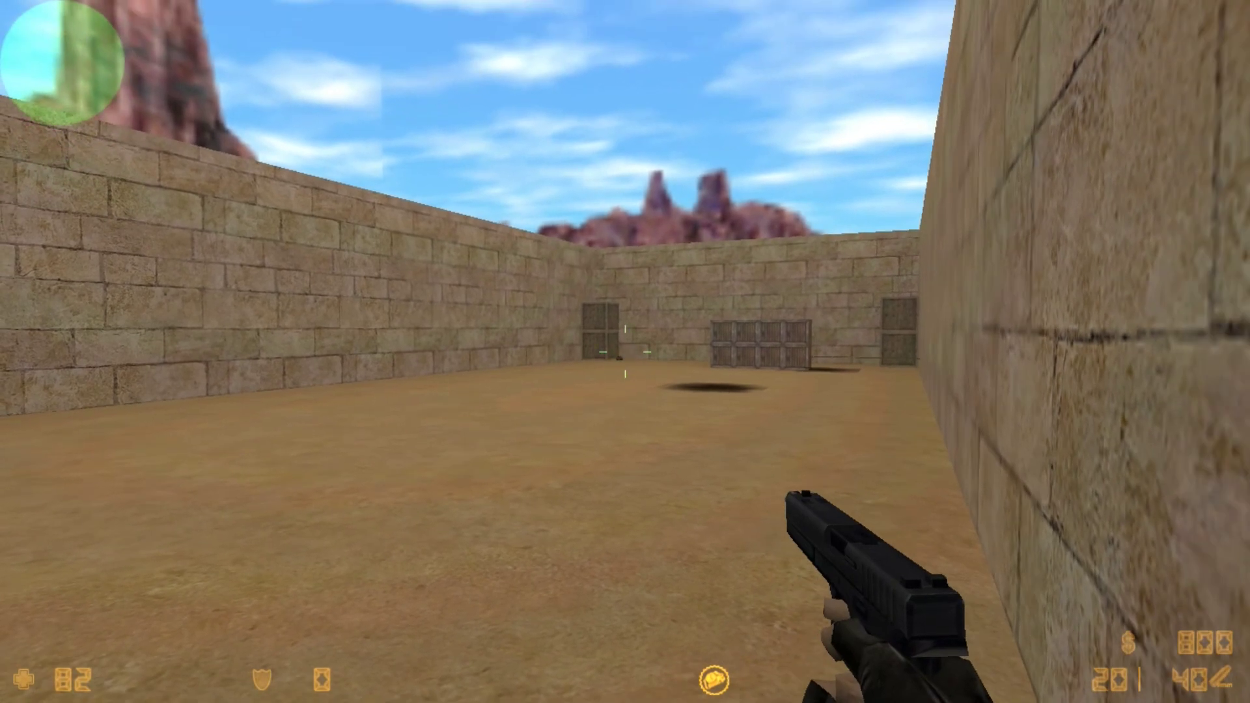
left_click(625, 351)
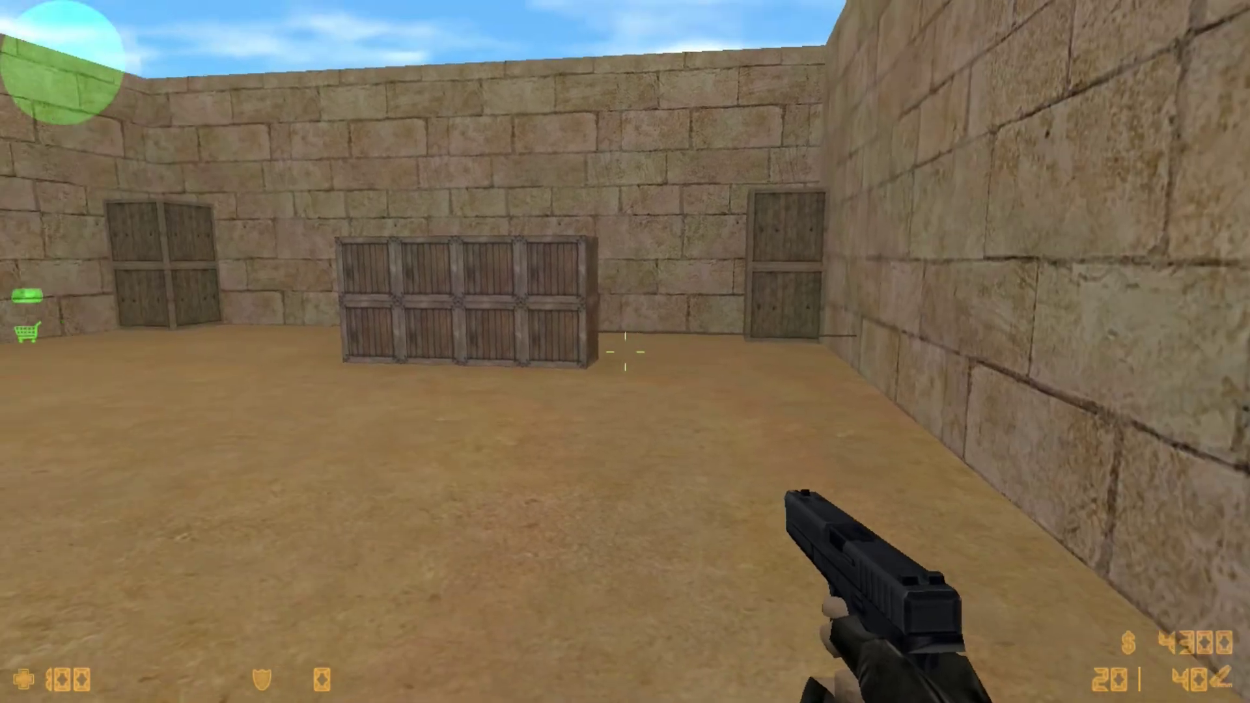
Walk to the stacked wooden crates in the corner by the bomb target zone and inspect the ground around them.
key("a")
key("w")
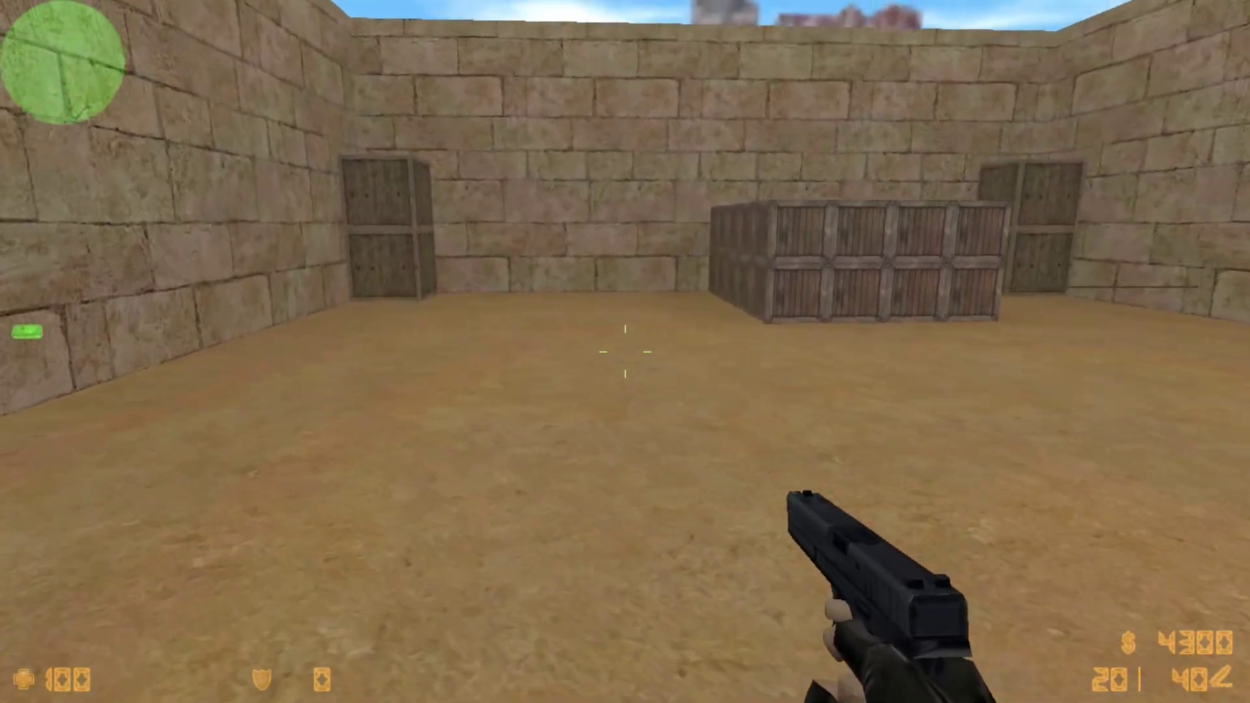
key("w")
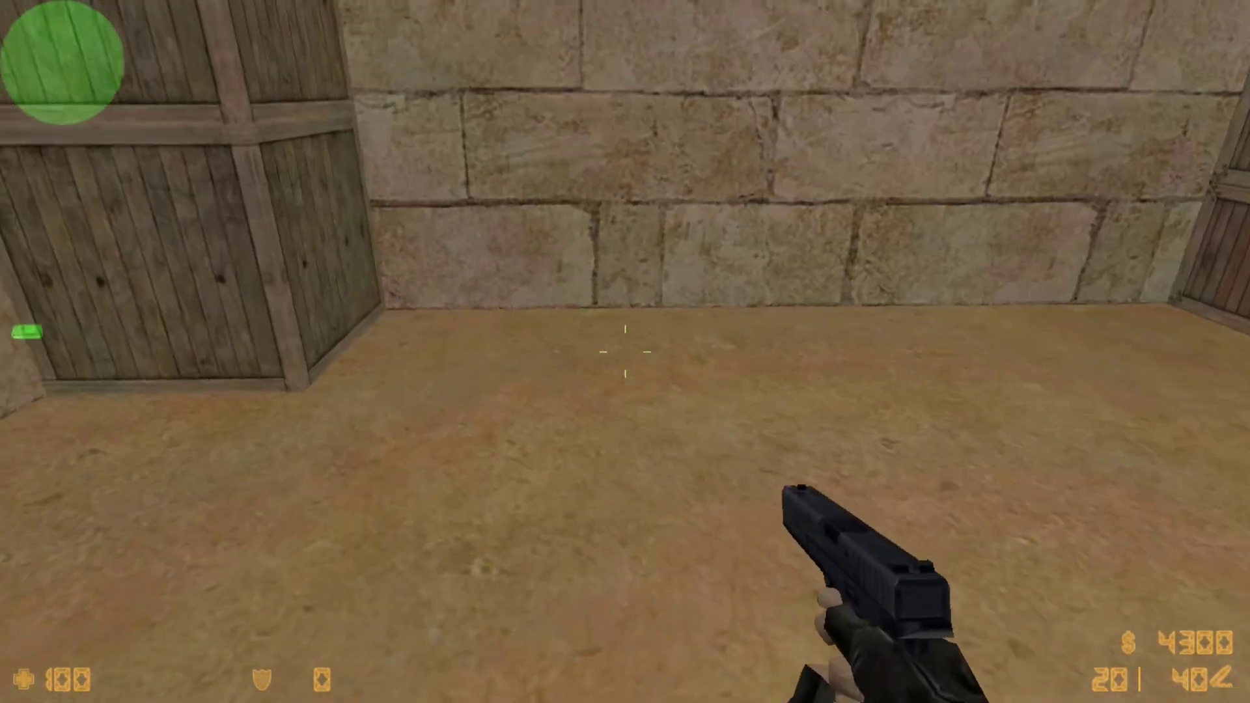
key("s")
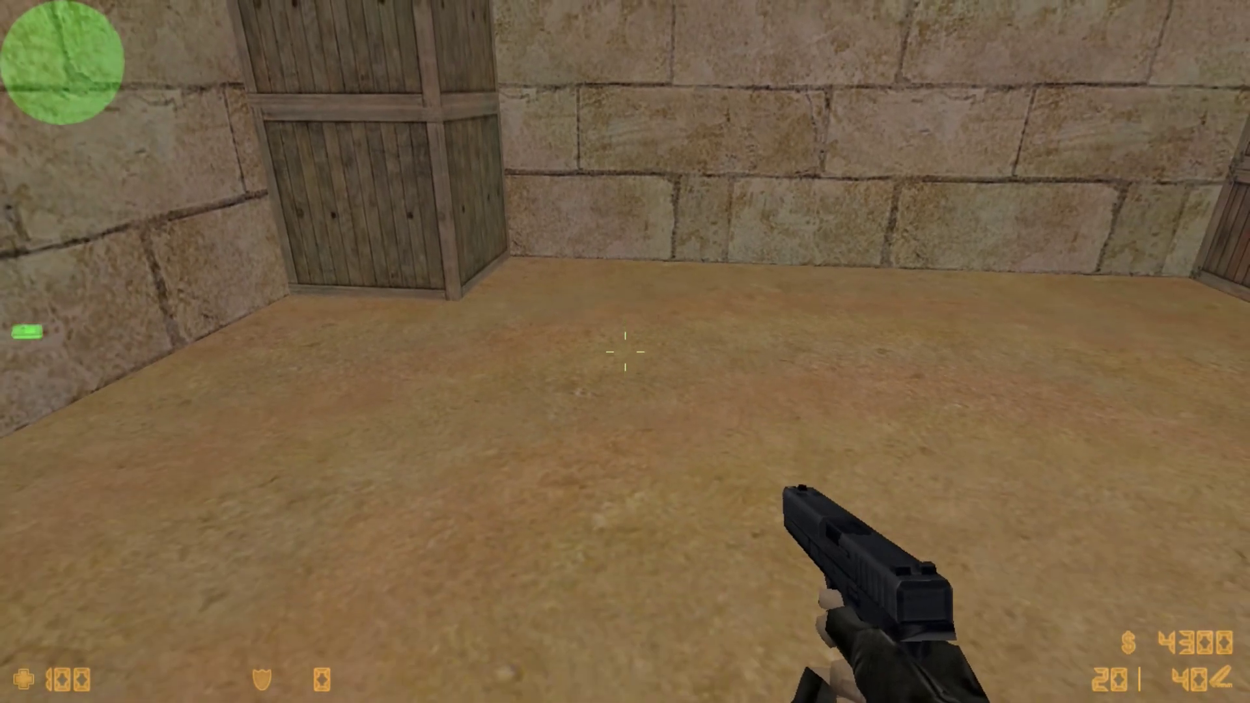
key("s")
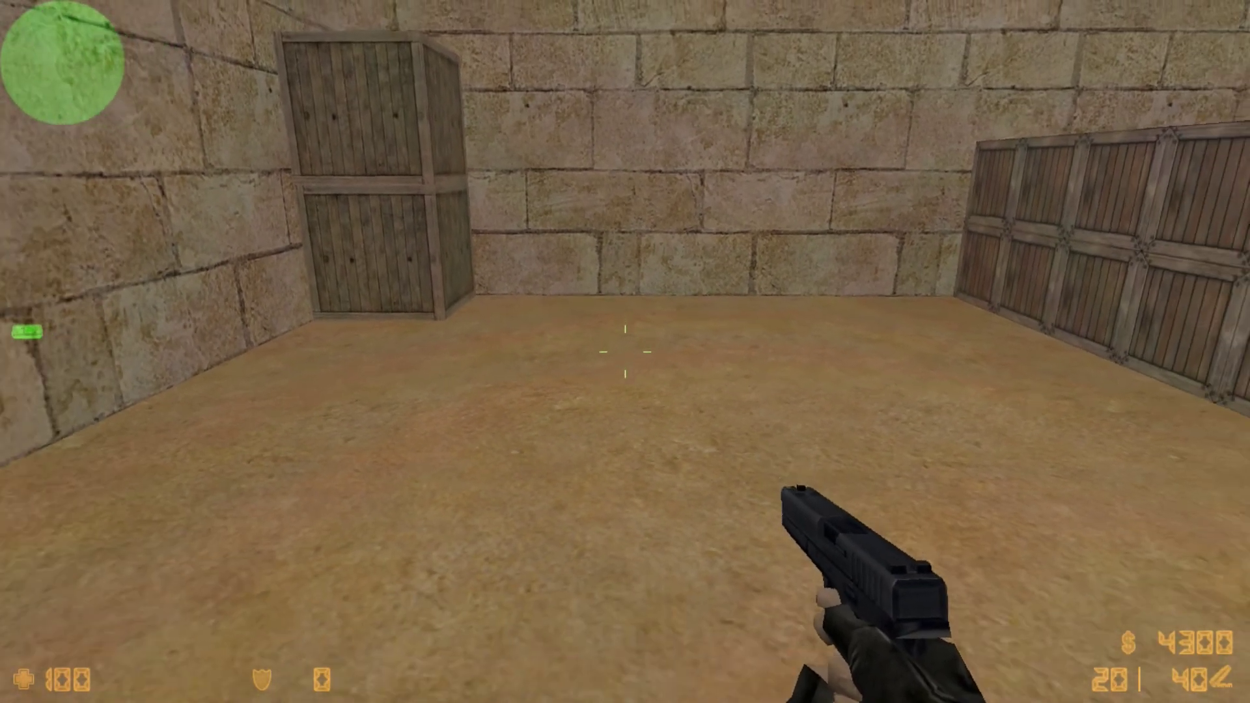
key("s")
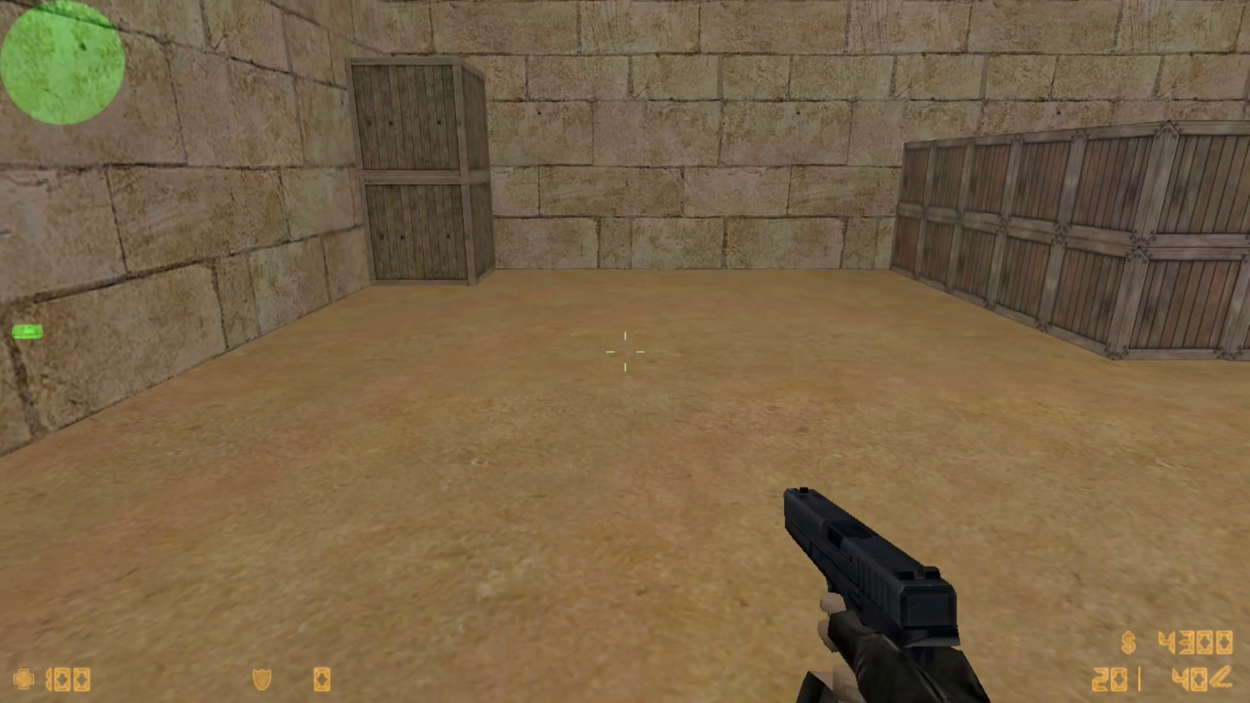
key("w")
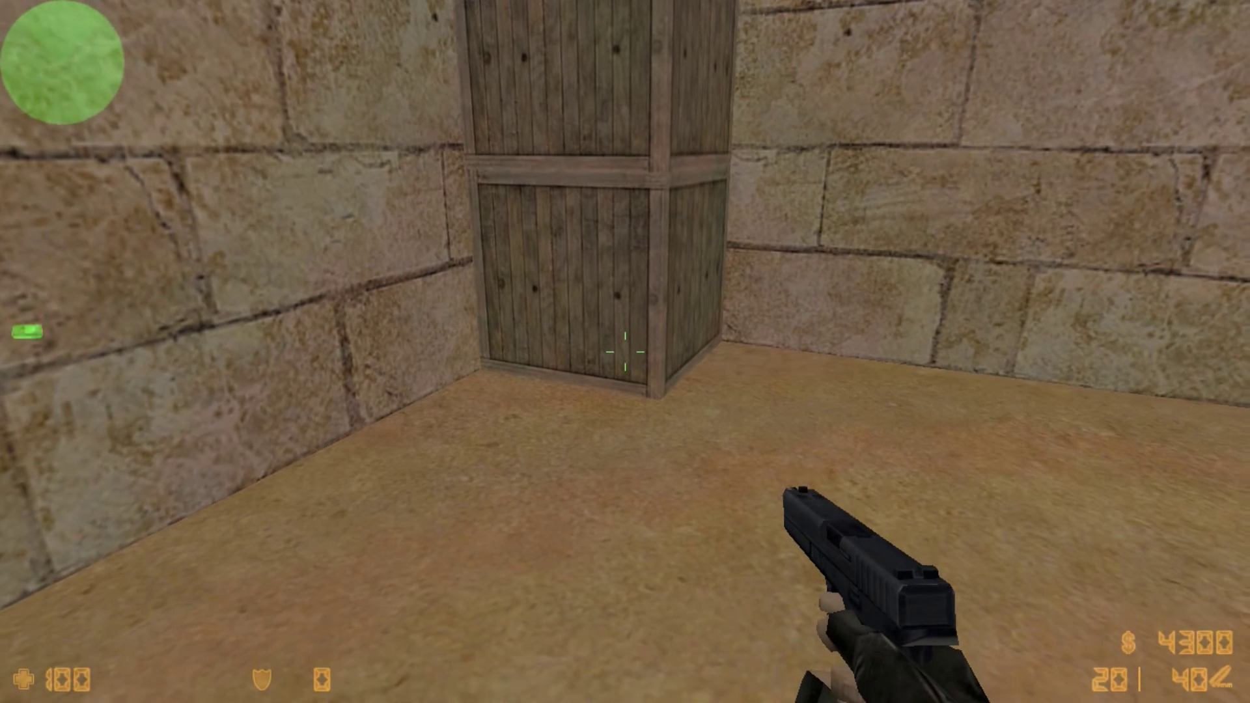
key("s")
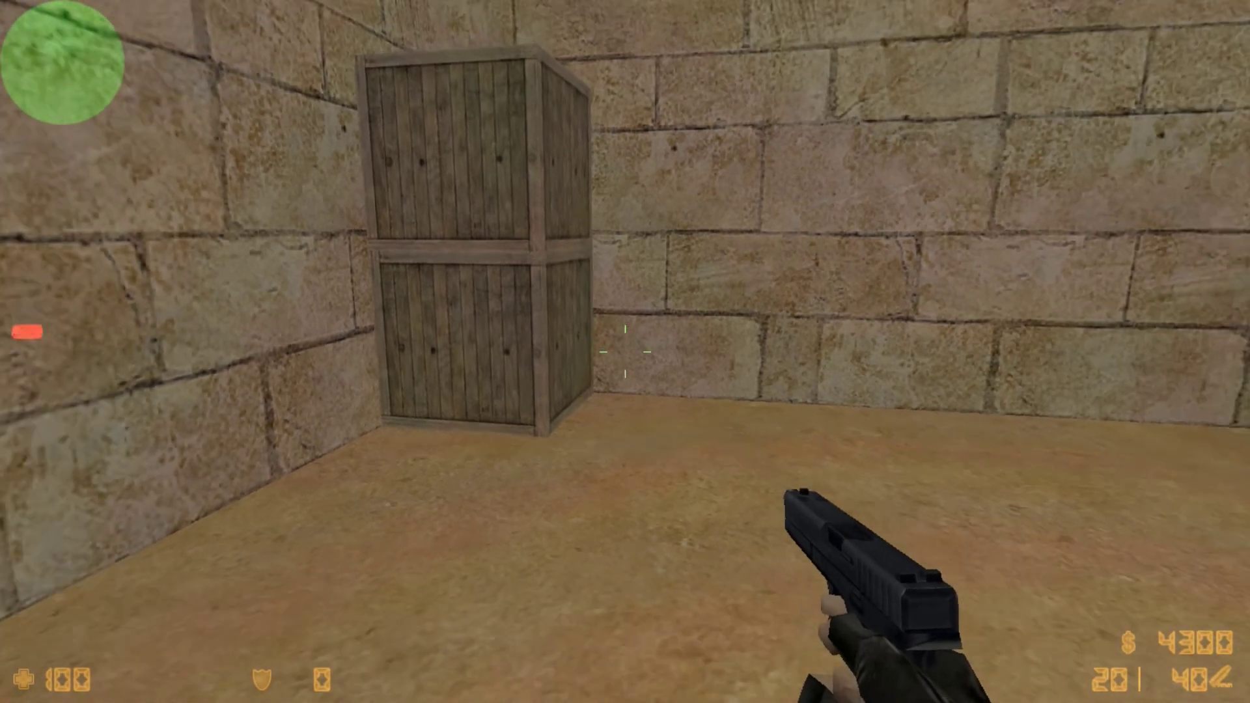